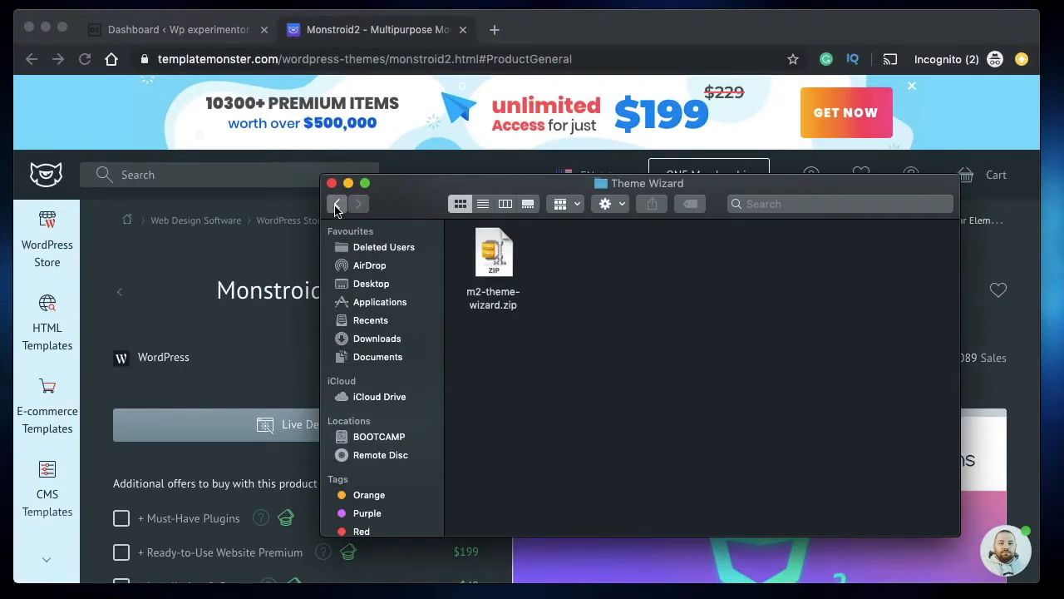
# Step: Look through the template package's Manual Install folder and open its Plugins folder
pyautogui.click(337, 204)
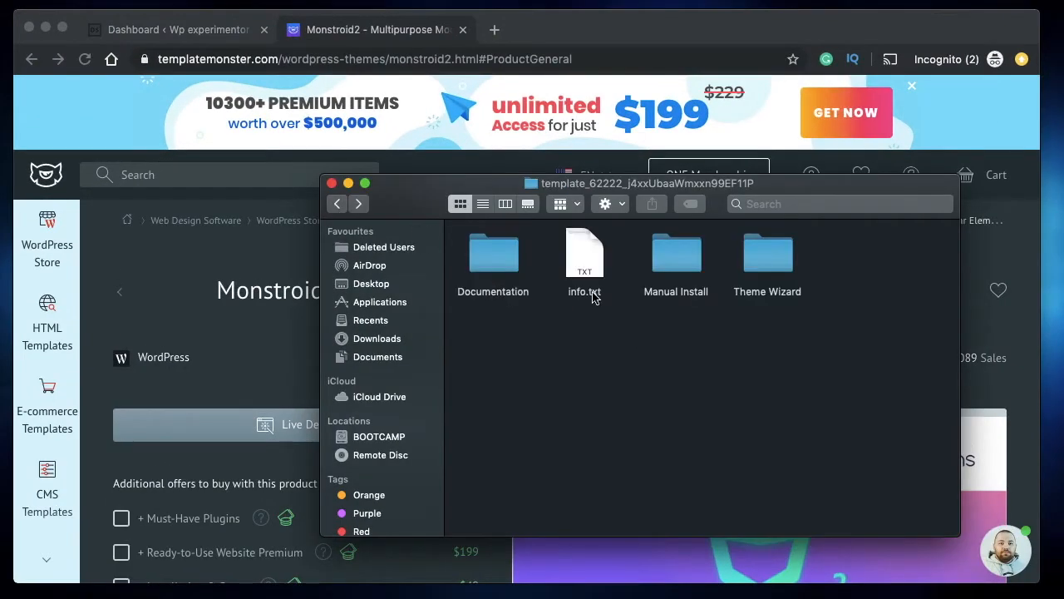
pyautogui.click(679, 266)
pyautogui.doubleClick(679, 266)
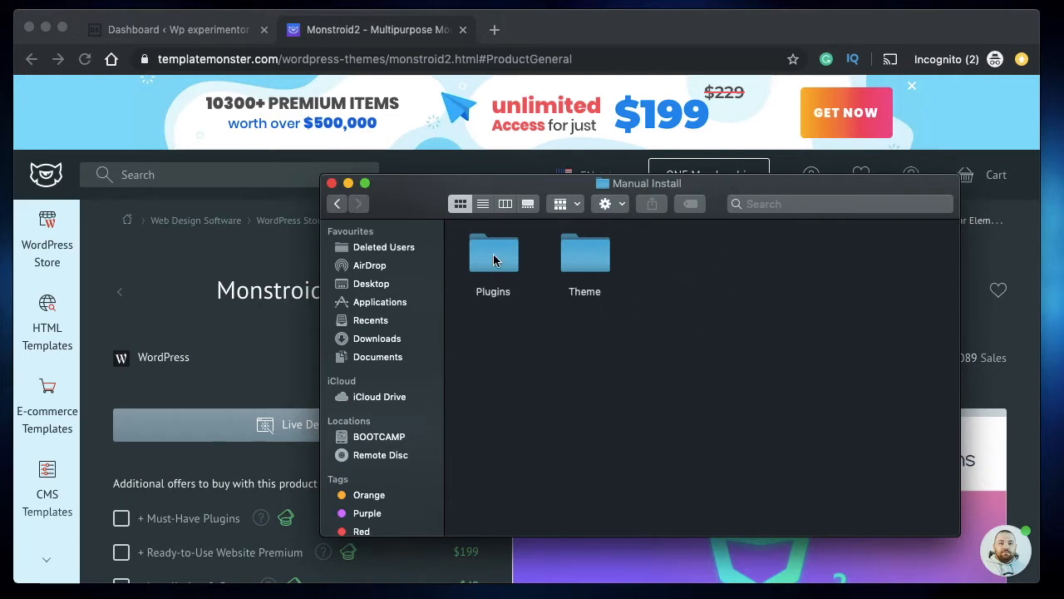
pyautogui.doubleClick(496, 258)
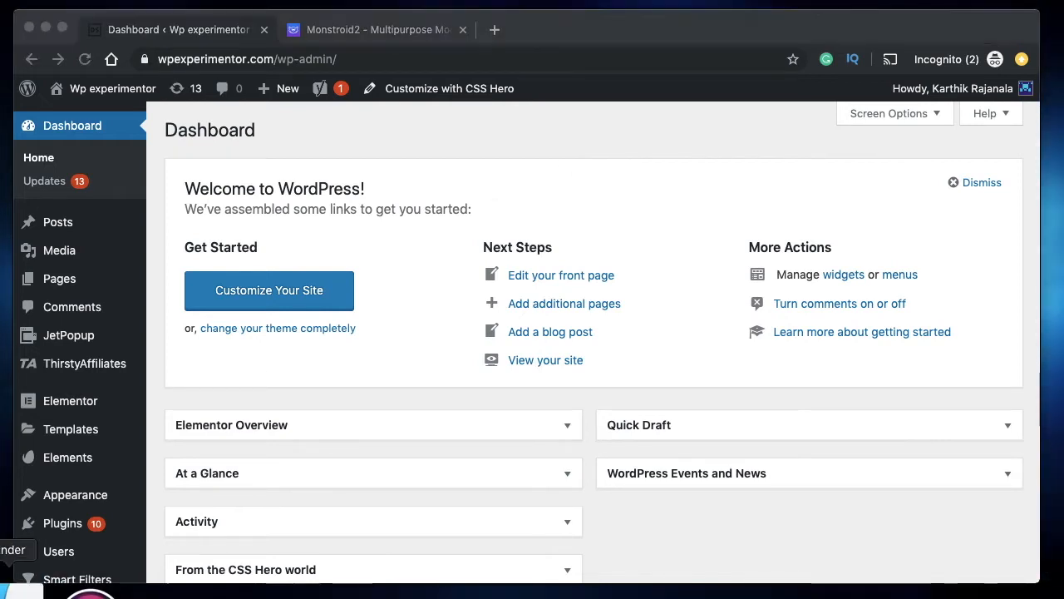
# Step: Switch to Finder, open the template package's Theme Wizard folder and move the window off the dashboard menu
pyautogui.click(15, 589)
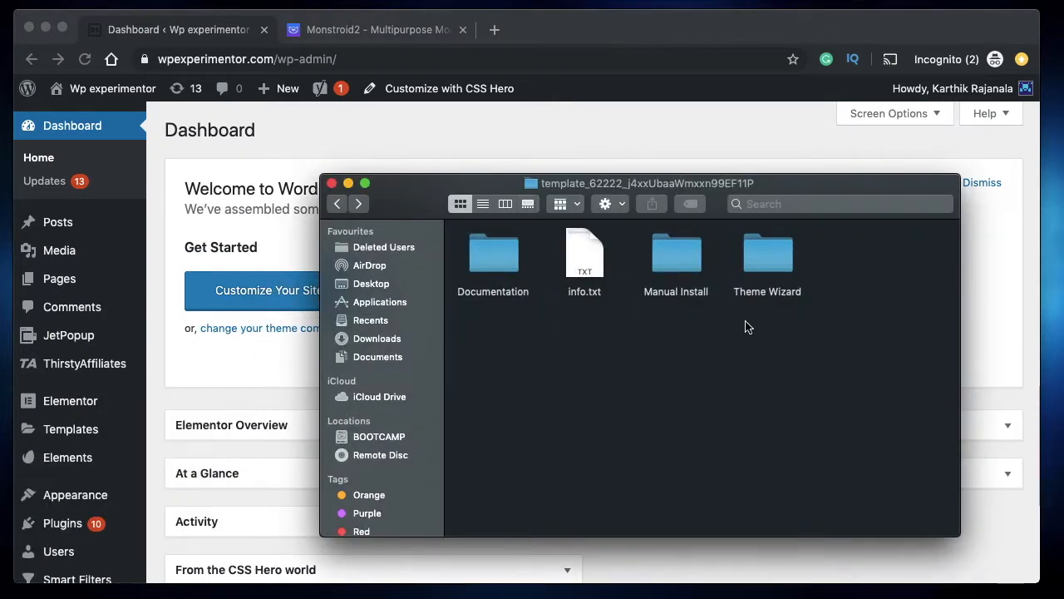
pyautogui.doubleClick(776, 255)
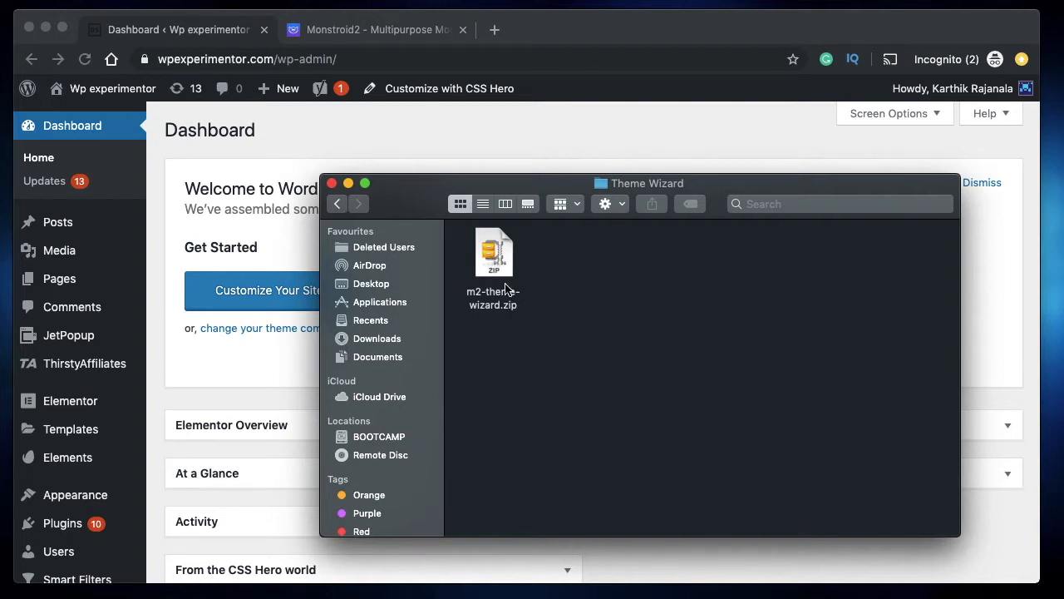
pyautogui.moveTo(415, 184); pyautogui.dragTo(610, 150)
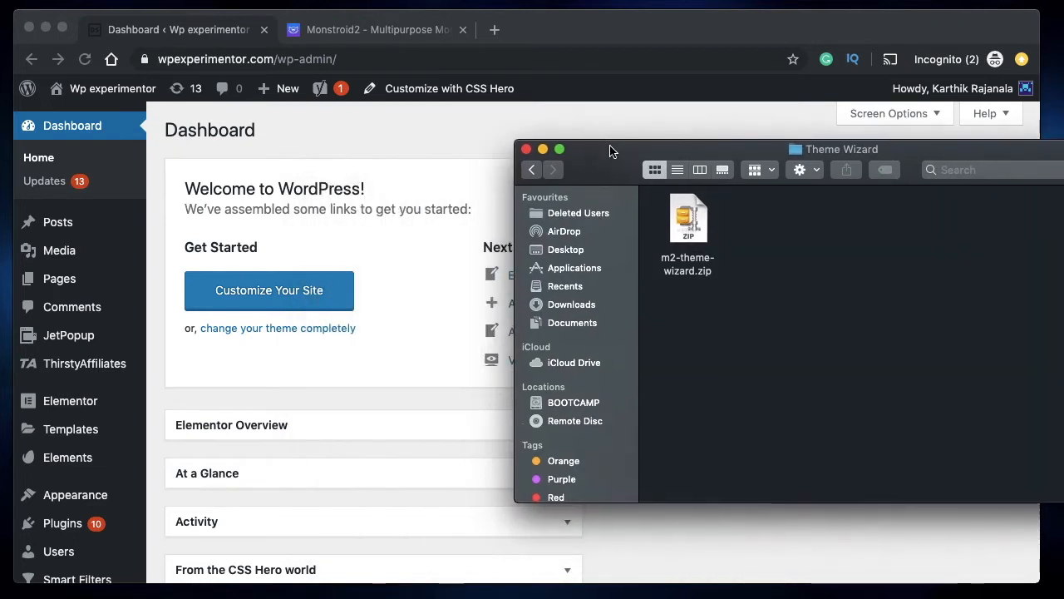
# Step: Switch to the WordPress dashboard in the browser and open the upload form for adding a new plugin
pyautogui.scroll(-1, 92, 370)
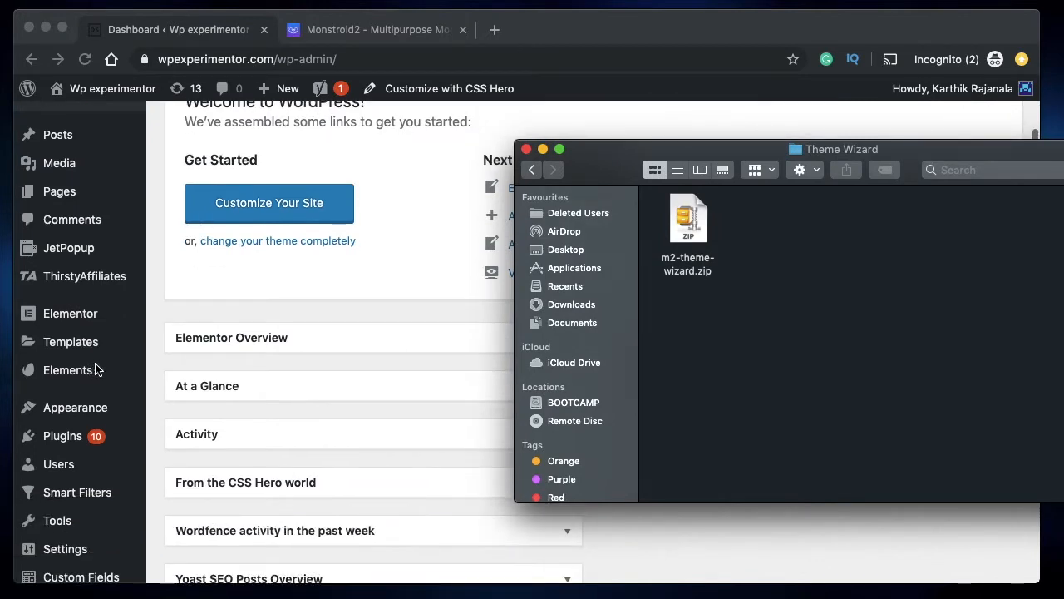
pyautogui.click(128, 369)
pyautogui.moveTo(98, 436)
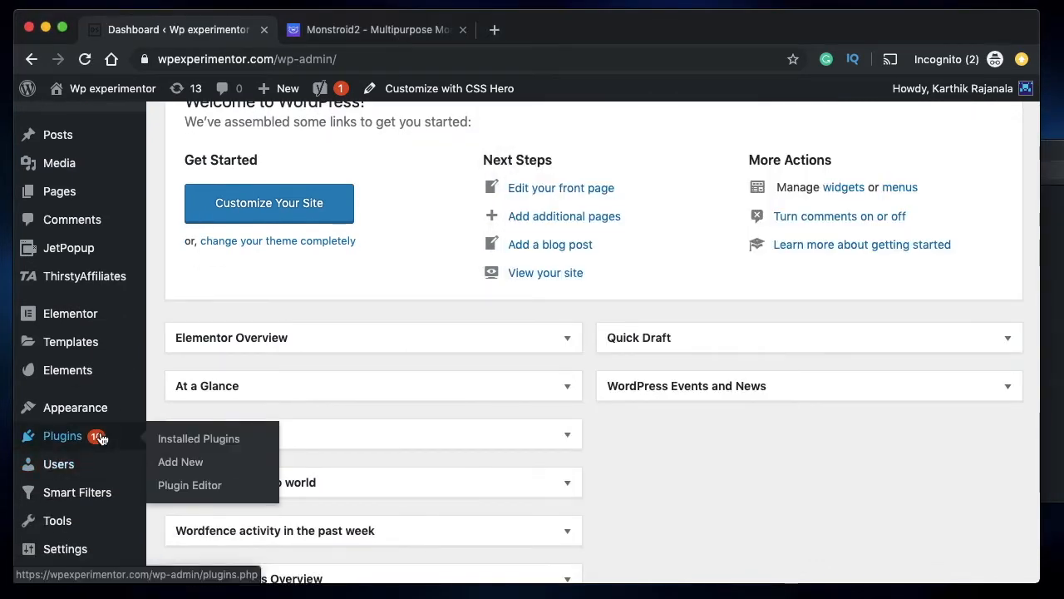
pyautogui.click(169, 463)
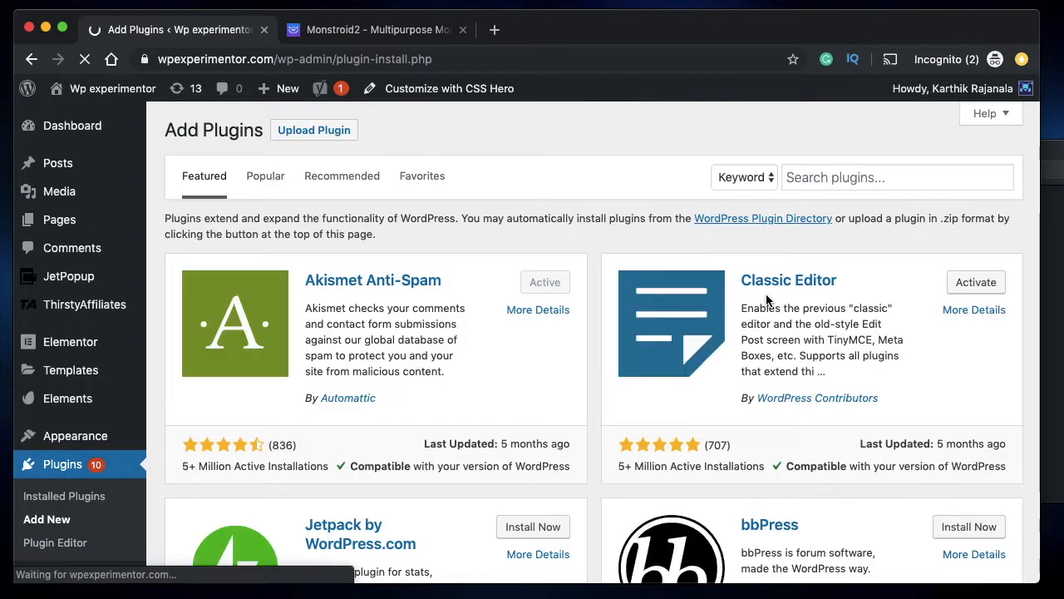
pyautogui.click(313, 129)
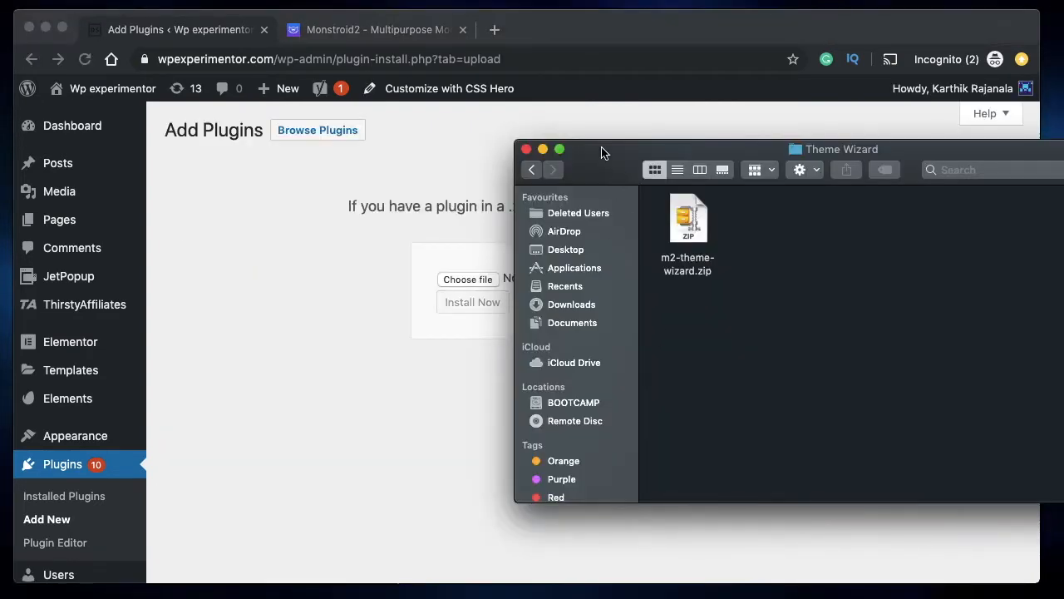
# Step: Upload m2-theme-wizard.zip from the Theme Wizard folder in Finder and install it as a plugin
pyautogui.moveTo(602, 153); pyautogui.dragTo(352, 349)
pyautogui.scroll(-1, 106, 397)
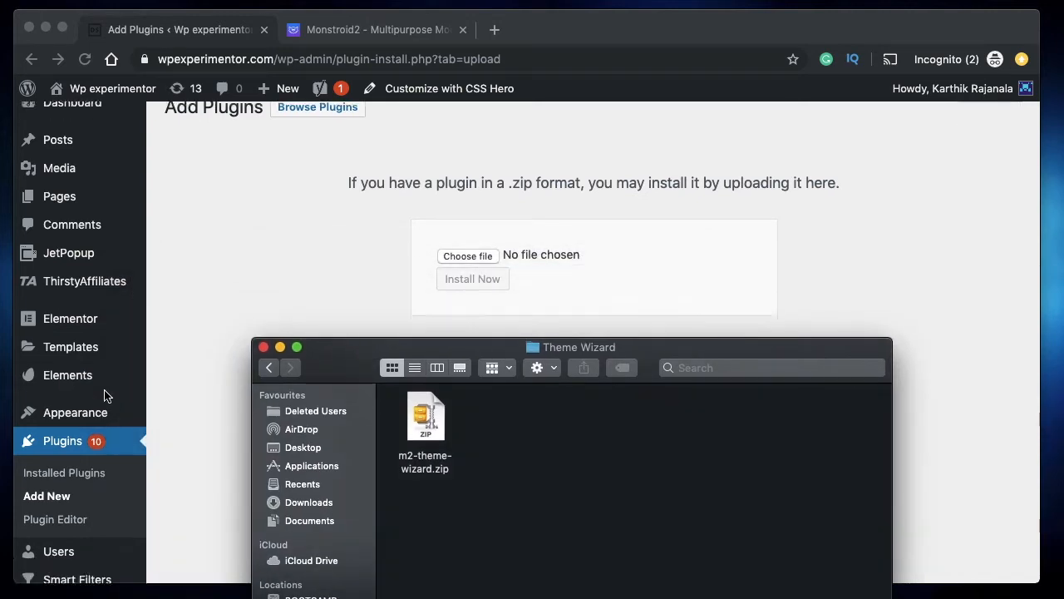
pyautogui.scroll(-5, 105, 396)
pyautogui.scroll(5, 131, 294)
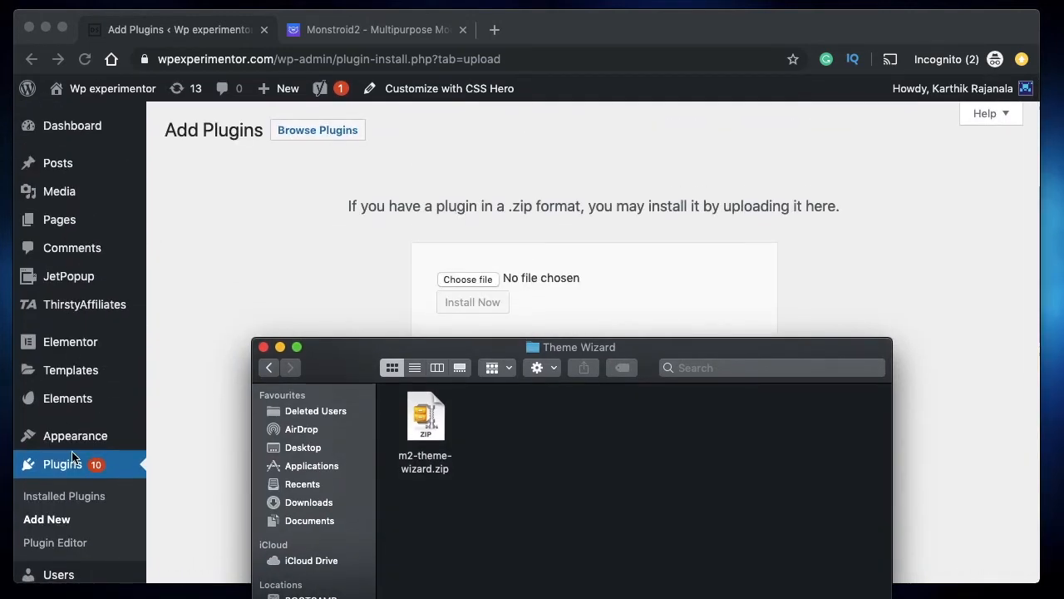
pyautogui.scroll(-5, 73, 456)
pyautogui.scroll(3, 386, 231)
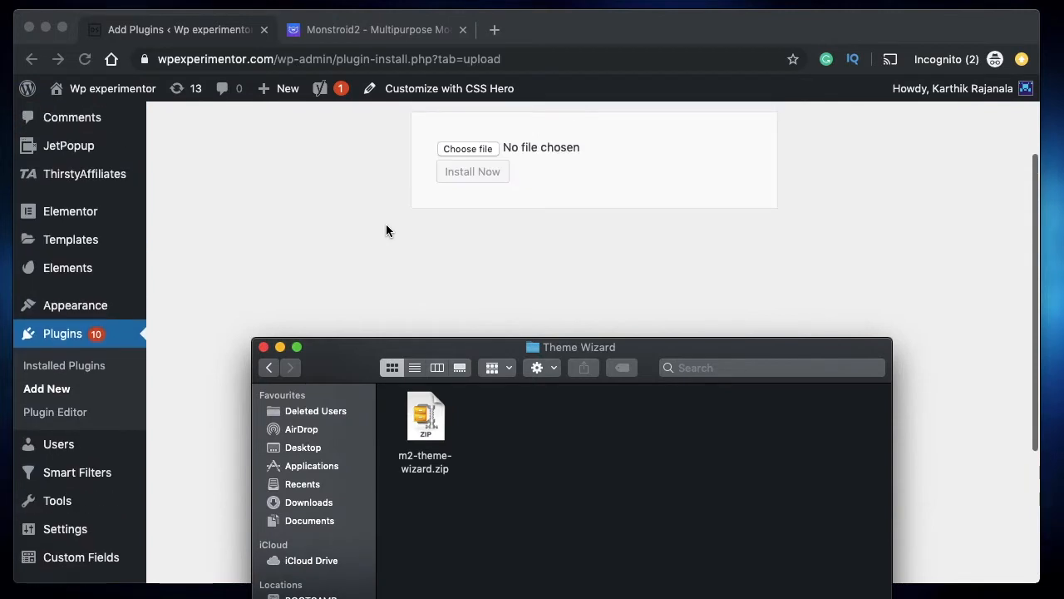
pyautogui.scroll(2, 386, 230)
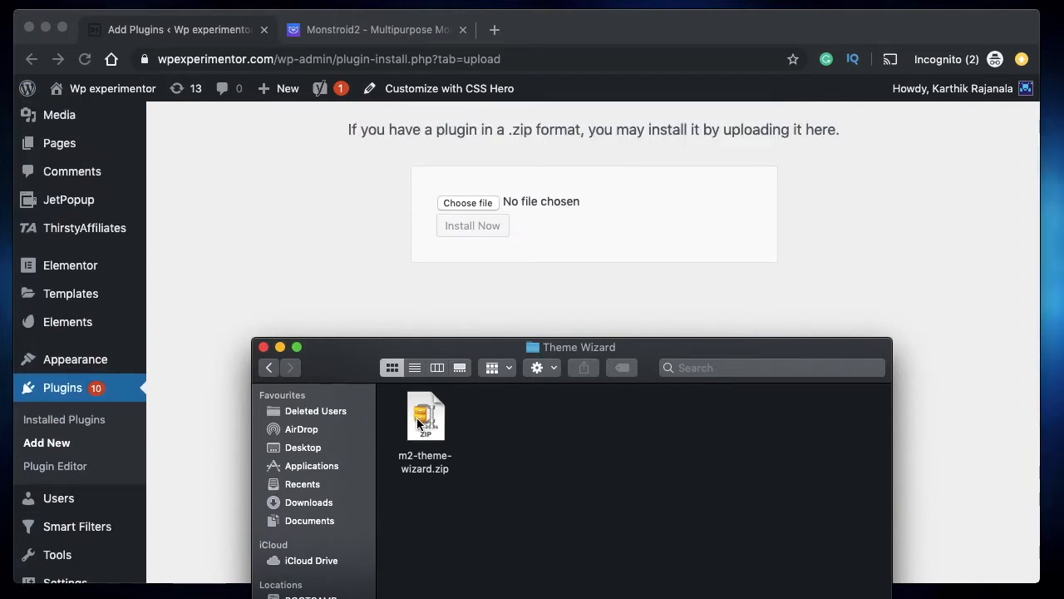
pyautogui.moveTo(424, 418); pyautogui.dragTo(466, 206)
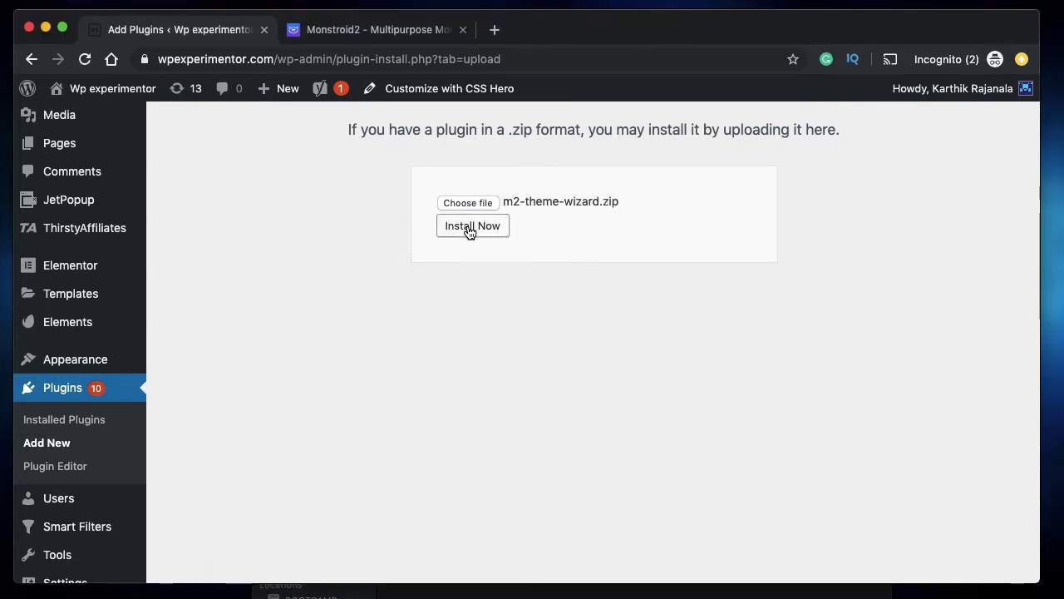
pyautogui.click(470, 230)
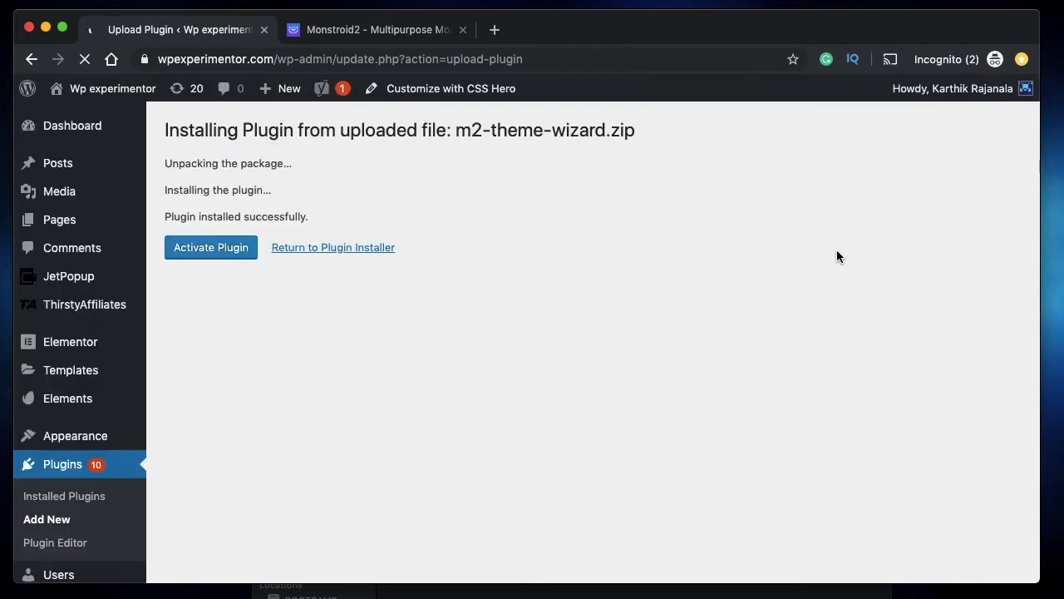
# Step: Activate the uploaded theme wizard plugin and continue its setup with the parent theme
pyautogui.click(212, 256)
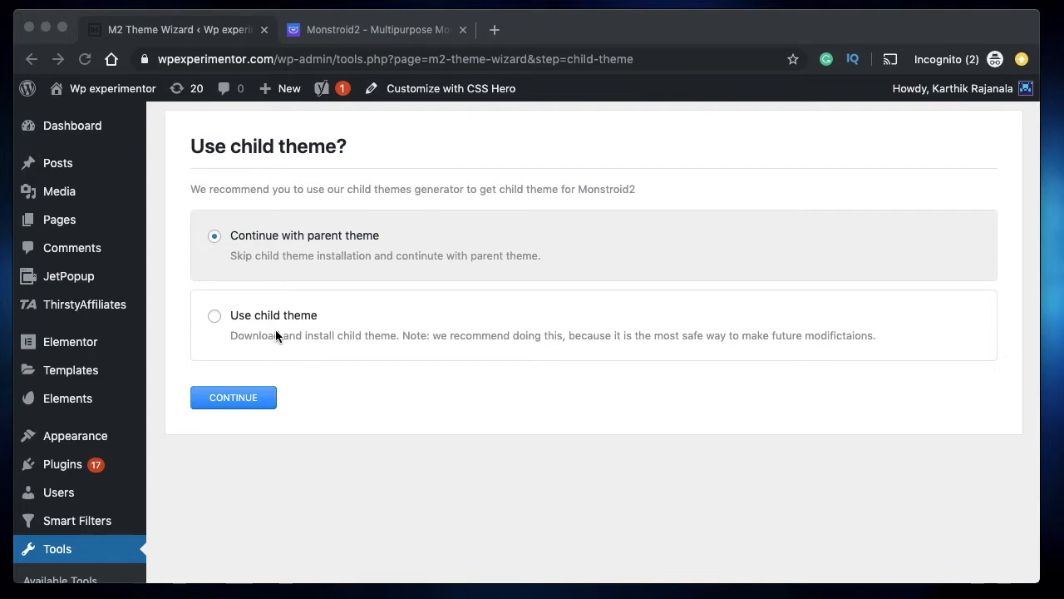
pyautogui.click(375, 406)
pyautogui.click(254, 403)
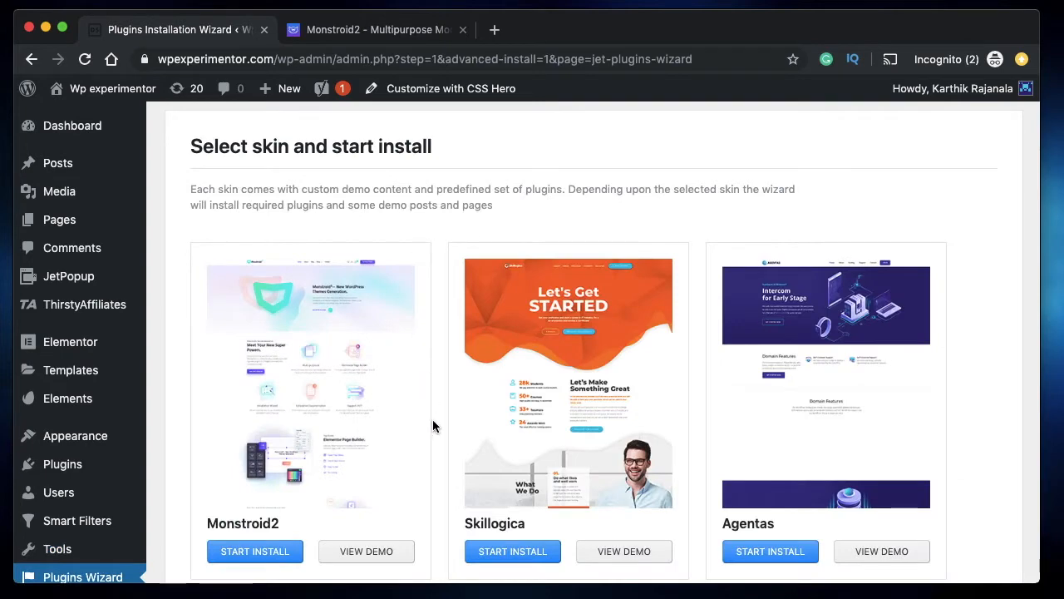
# Step: Examine the available skins in the installation wizard and read the note on what each skin installs
pyautogui.scroll(-5, 432, 426)
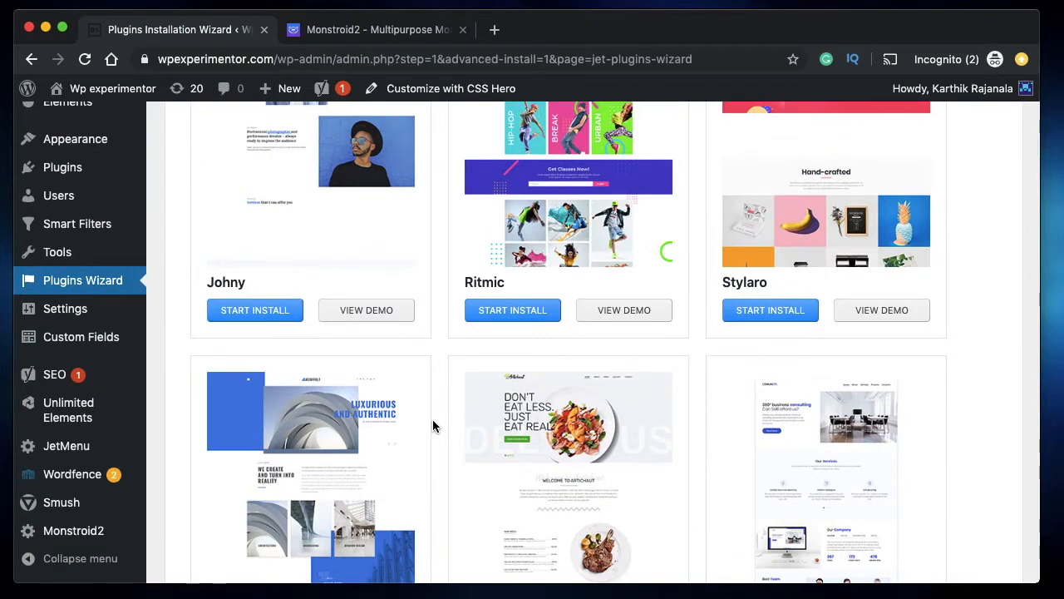
pyautogui.scroll(-10, 433, 426)
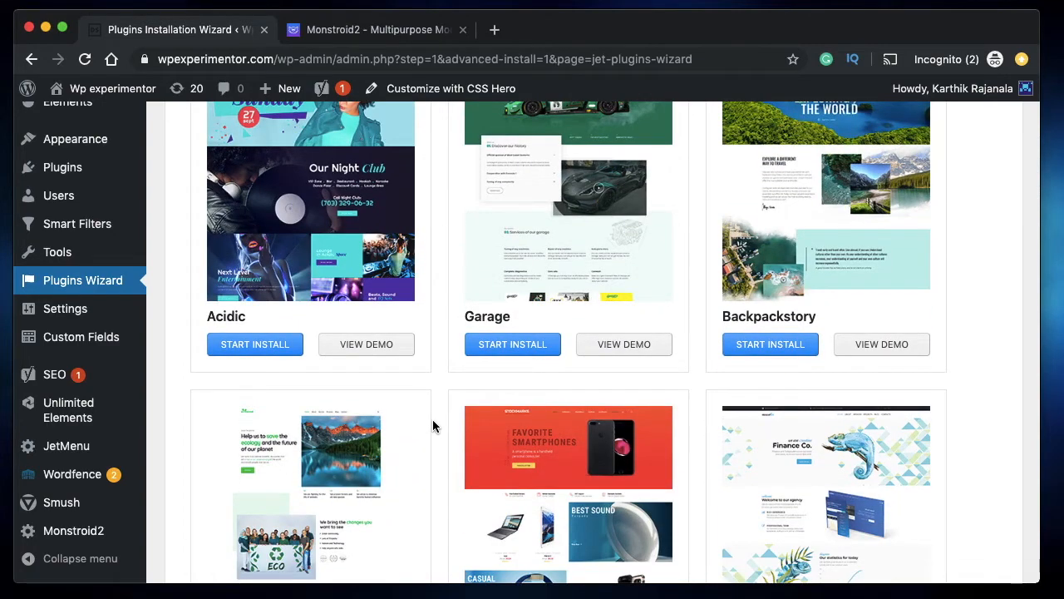
pyautogui.scroll(-4, 433, 421)
pyautogui.scroll(7, 432, 421)
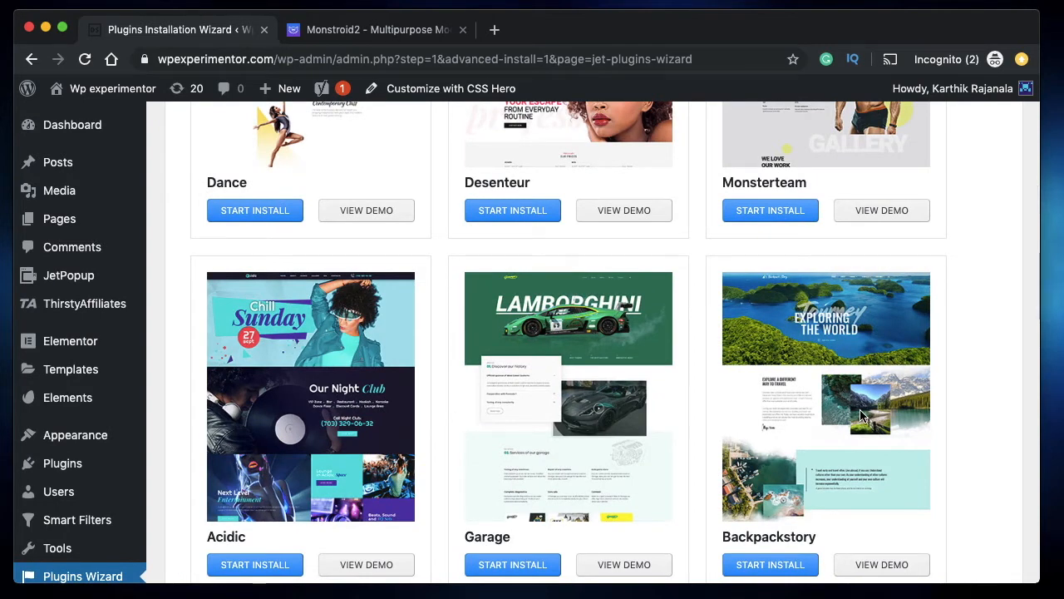
pyautogui.scroll(-1, 860, 412)
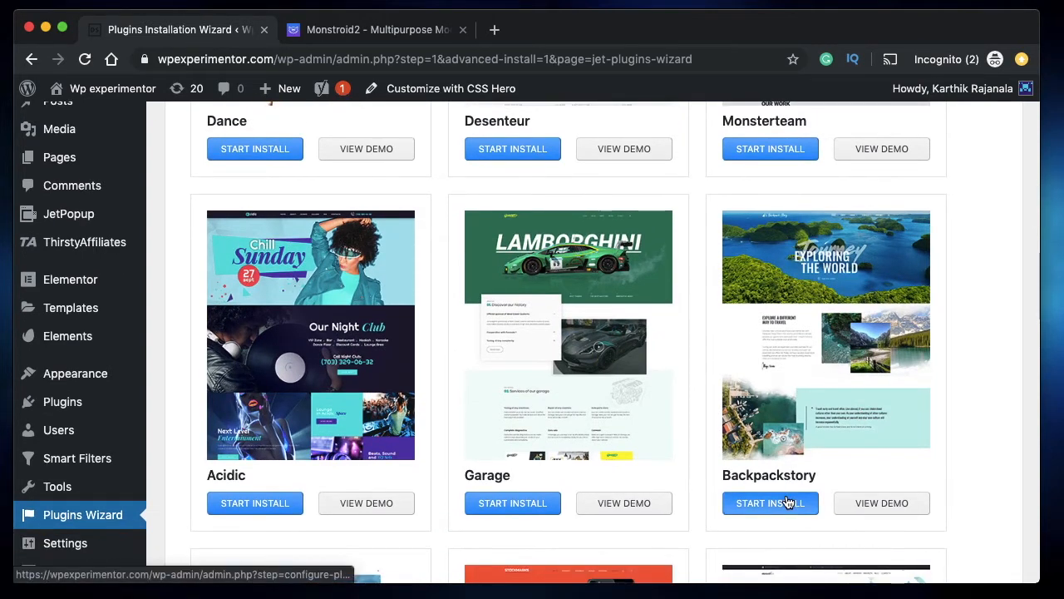
pyautogui.scroll(-5, 848, 353)
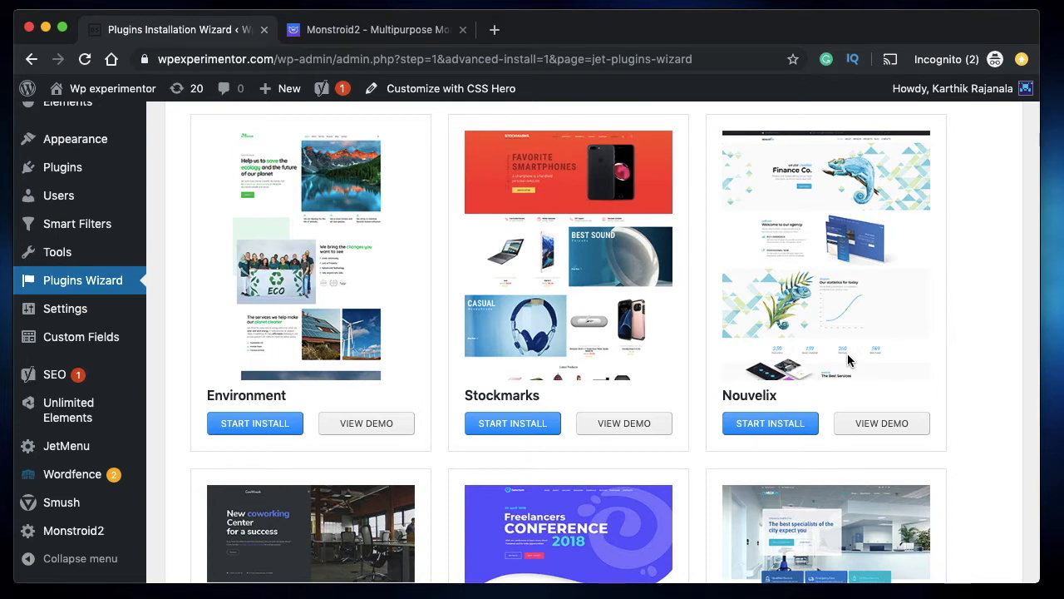
pyautogui.scroll(-10, 847, 353)
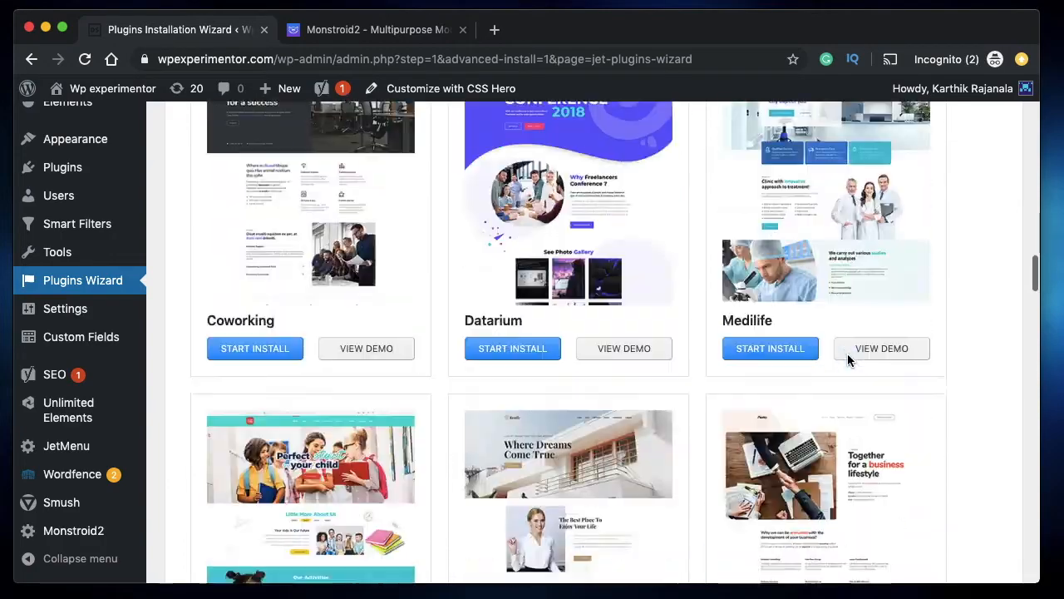
pyautogui.scroll(-10, 848, 353)
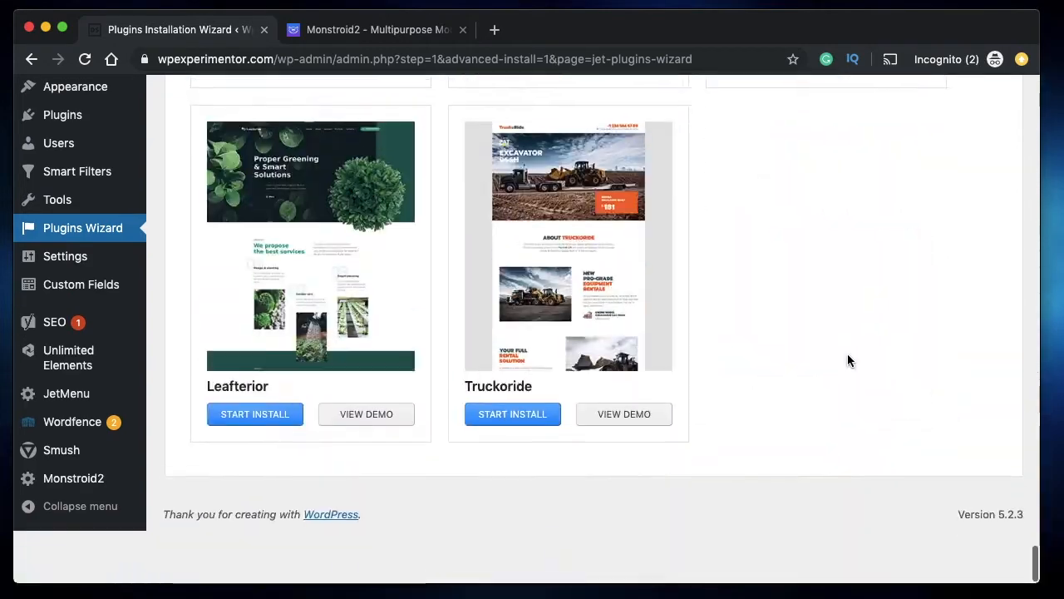
pyautogui.scroll(6, 848, 354)
pyautogui.scroll(15, 847, 353)
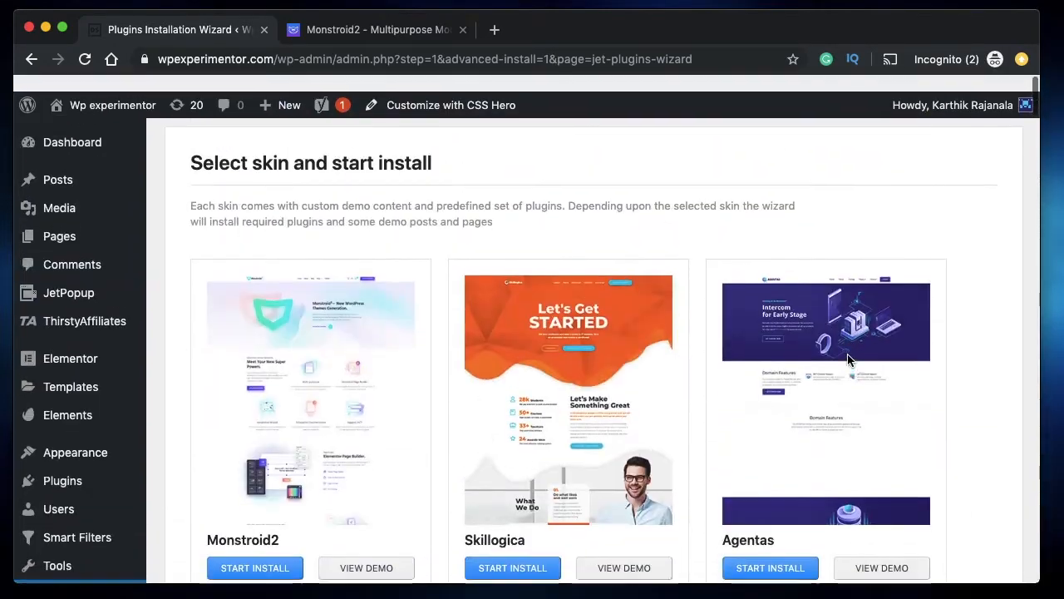
pyautogui.scroll(-20, 577, 355)
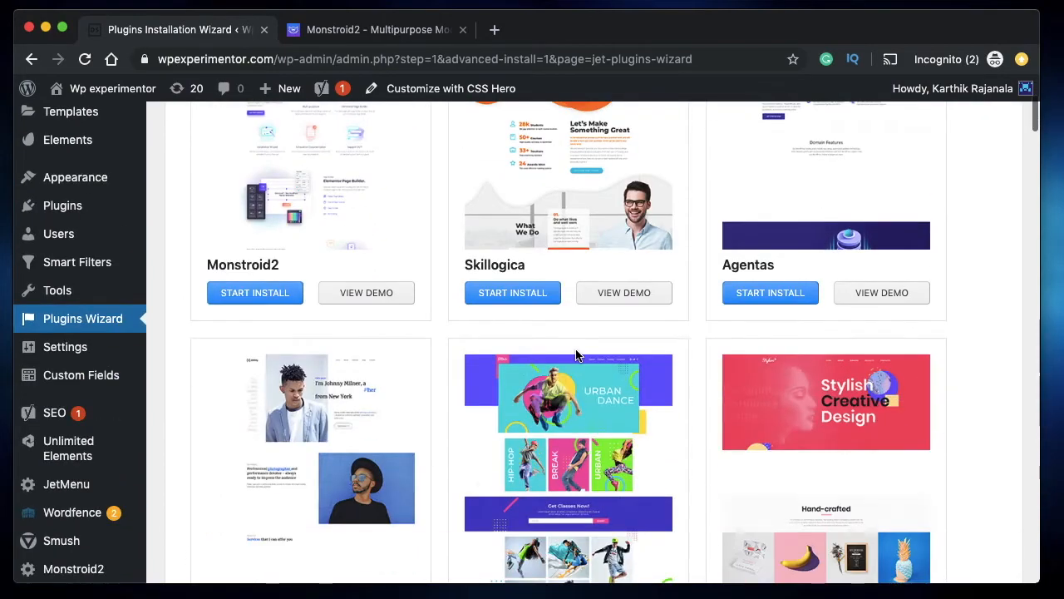
pyautogui.scroll(8, 480, 345)
pyautogui.scroll(10, 481, 347)
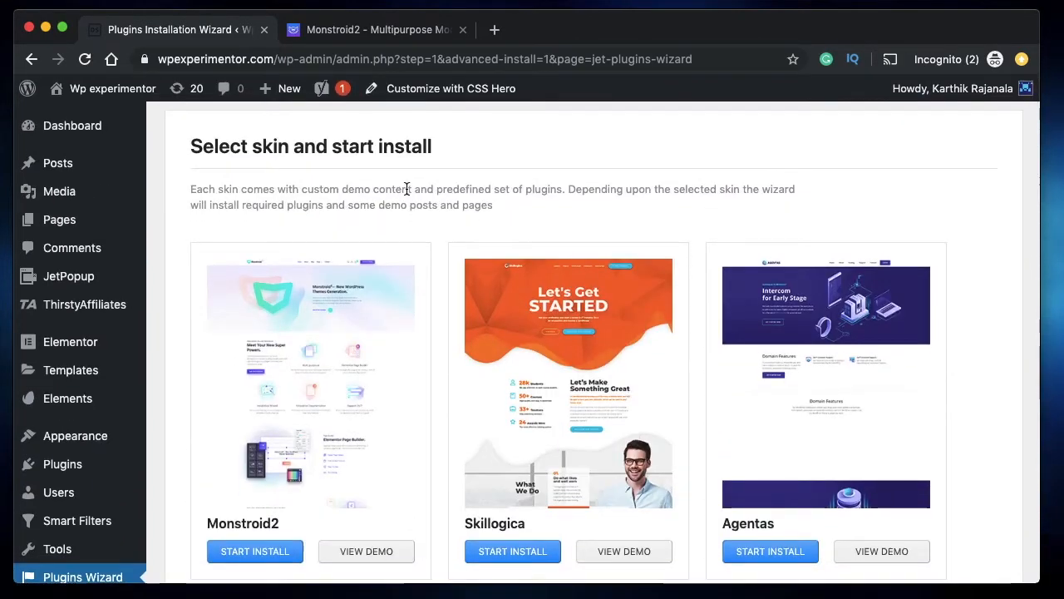
pyautogui.tripleClick(408, 204)
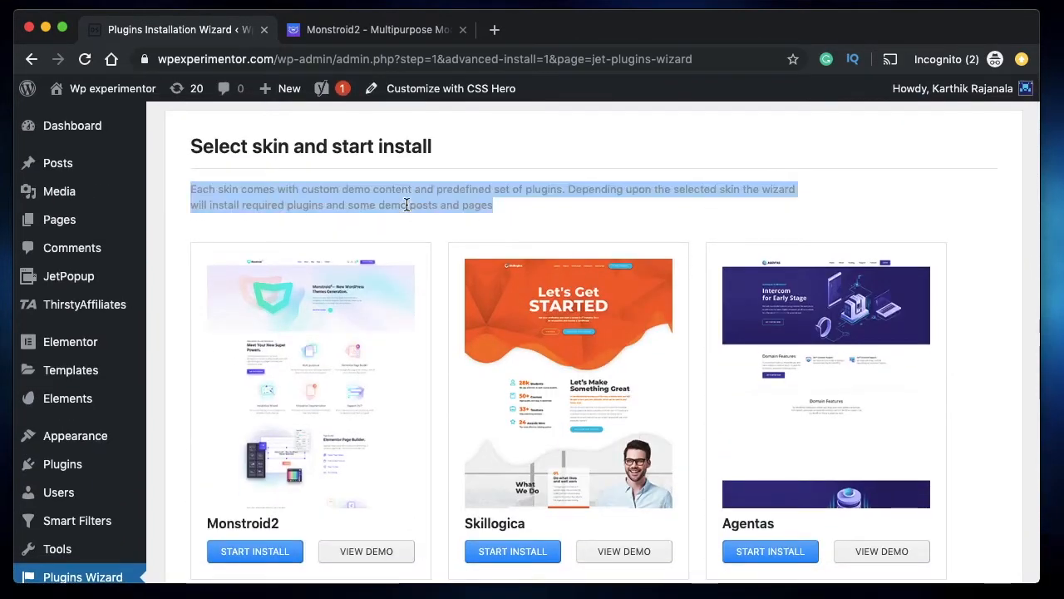
pyautogui.doubleClick(336, 205)
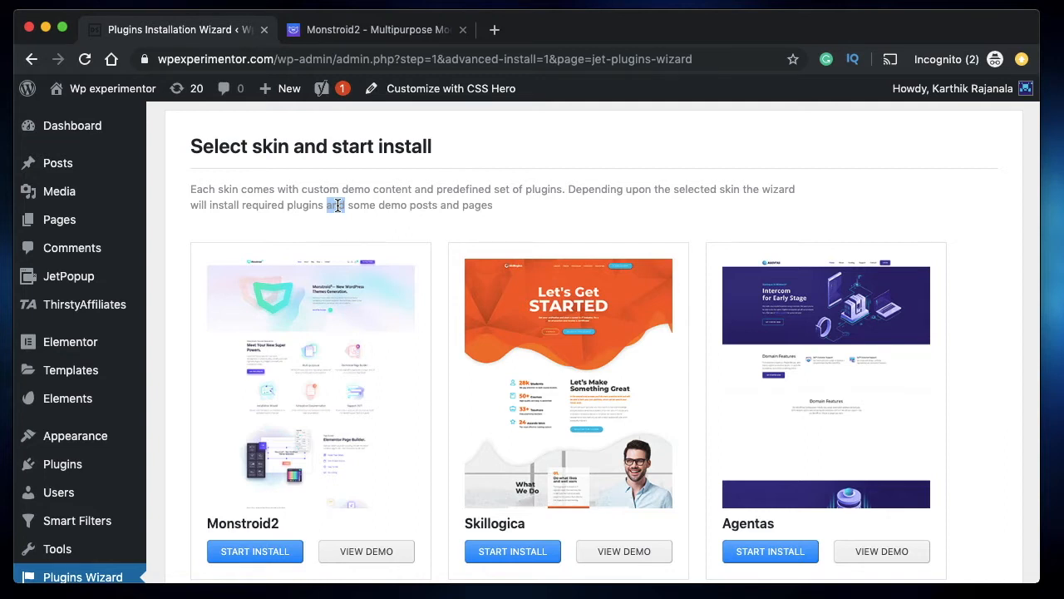
# Step: Start the installation of the Monstroid2 skin
pyautogui.click(815, 212)
pyautogui.scroll(-1, 243, 504)
pyautogui.click(258, 508)
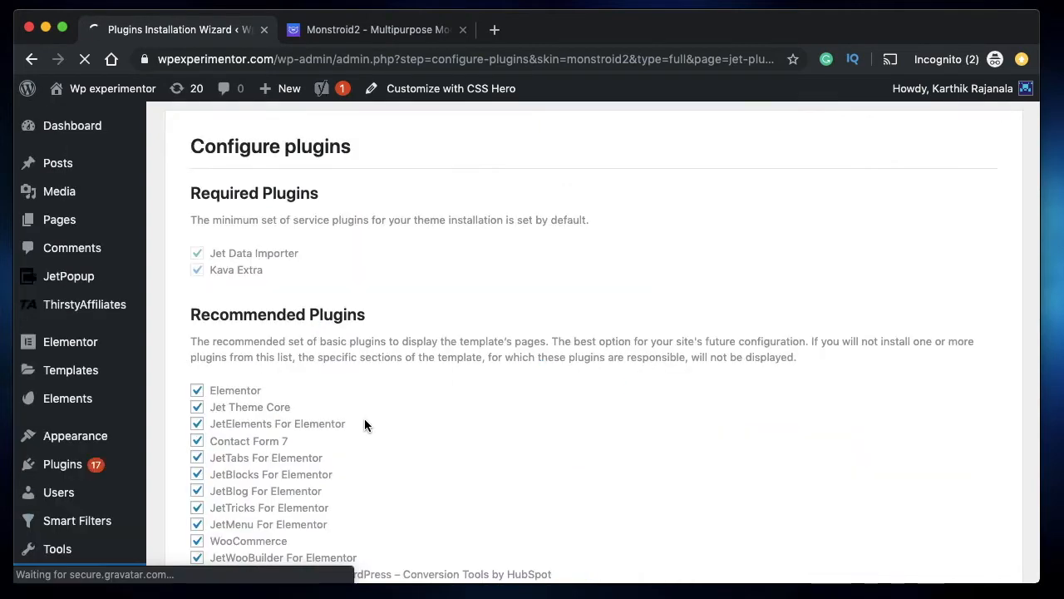
# Step: Deselect the recommended plugins Elementor, Jet Theme Core, JetElements, JetTabs, JetBlocks and JetBlog, keeping Contact Form 7 selected
pyautogui.scroll(-5, 364, 424)
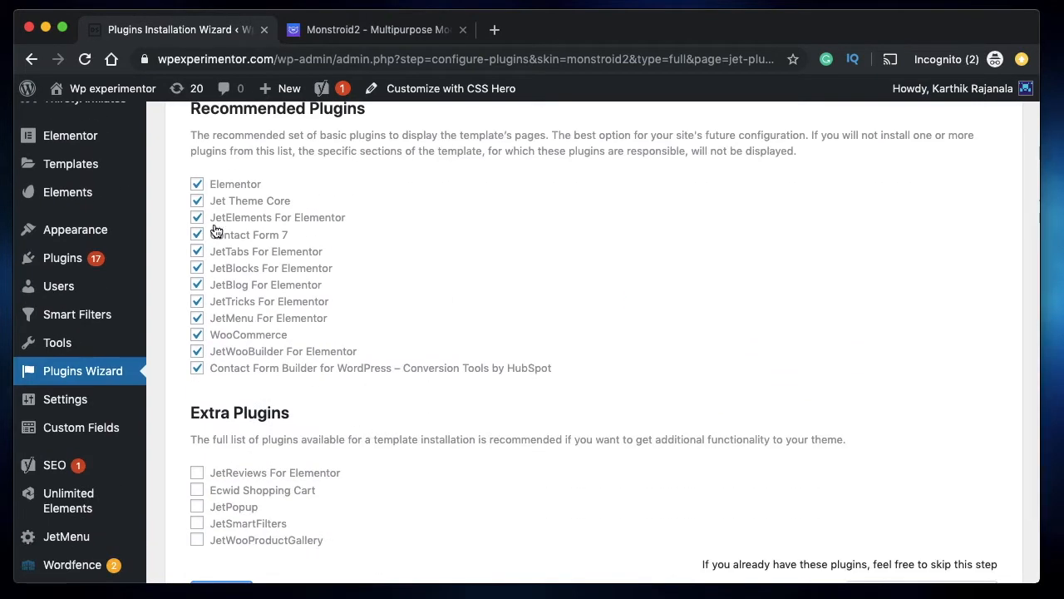
pyautogui.click(197, 184)
pyautogui.click(198, 201)
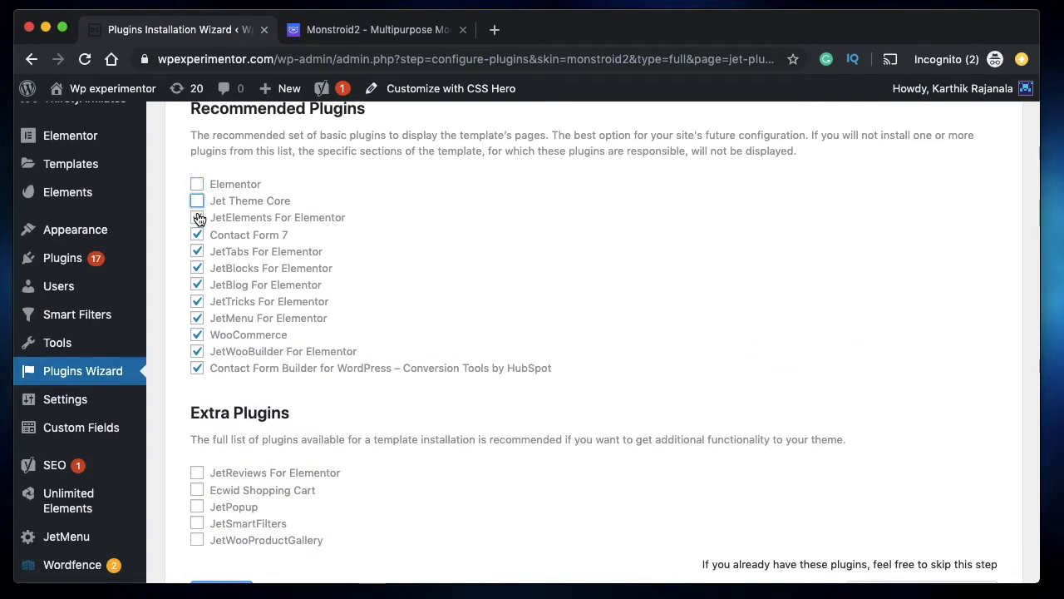
pyautogui.click(200, 218)
pyautogui.click(197, 236)
pyautogui.click(197, 251)
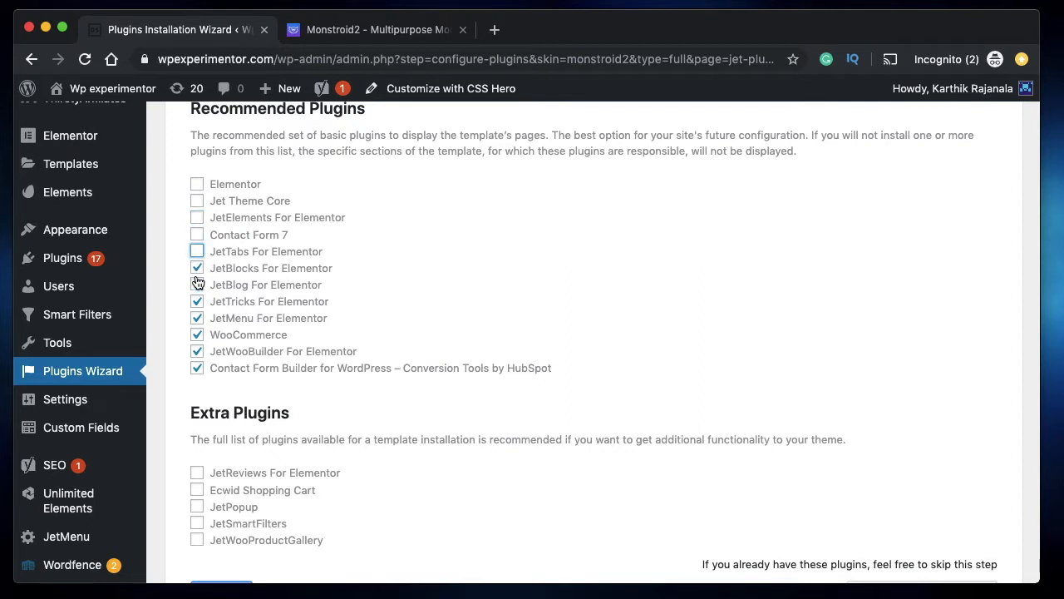
pyautogui.click(197, 285)
pyautogui.click(197, 267)
pyautogui.click(197, 234)
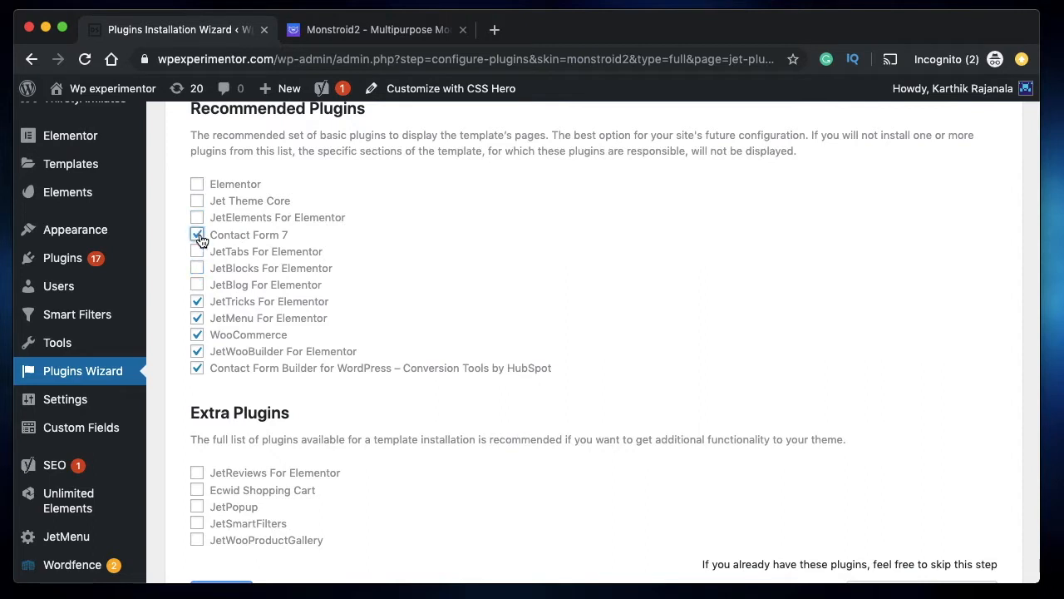
# Step: Deselect JetTricks, JetMenu, WooCommerce and JetWooBuilder, keep HubSpot's Contact Form Builder selected, and proceed with the plugin installation
pyautogui.click(199, 303)
pyautogui.click(198, 319)
pyautogui.click(199, 335)
pyautogui.click(198, 352)
pyautogui.click(200, 369)
pyautogui.click(199, 369)
pyautogui.scroll(-2, 410, 374)
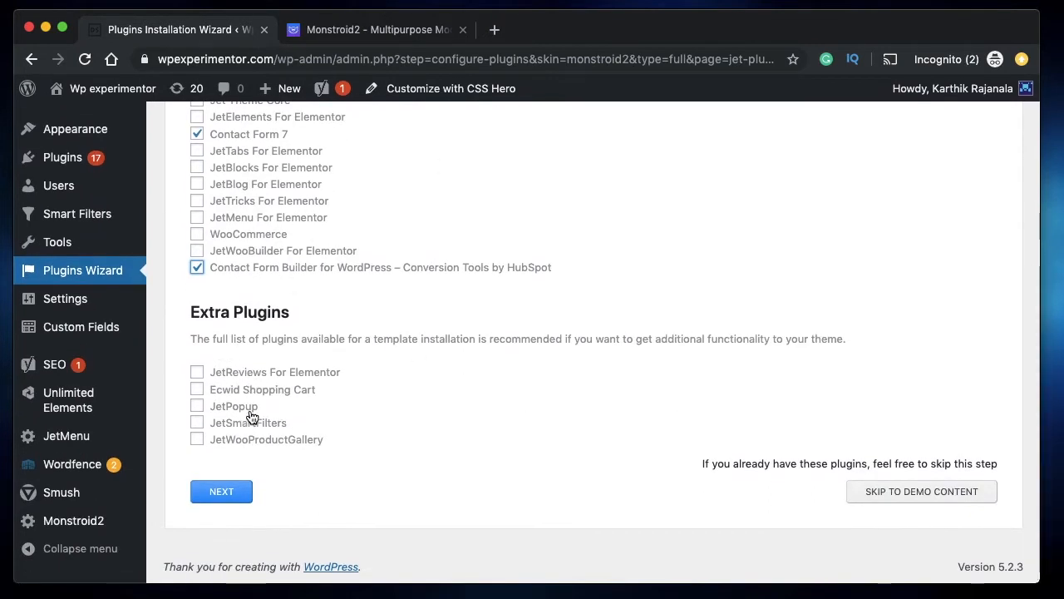
pyautogui.click(234, 495)
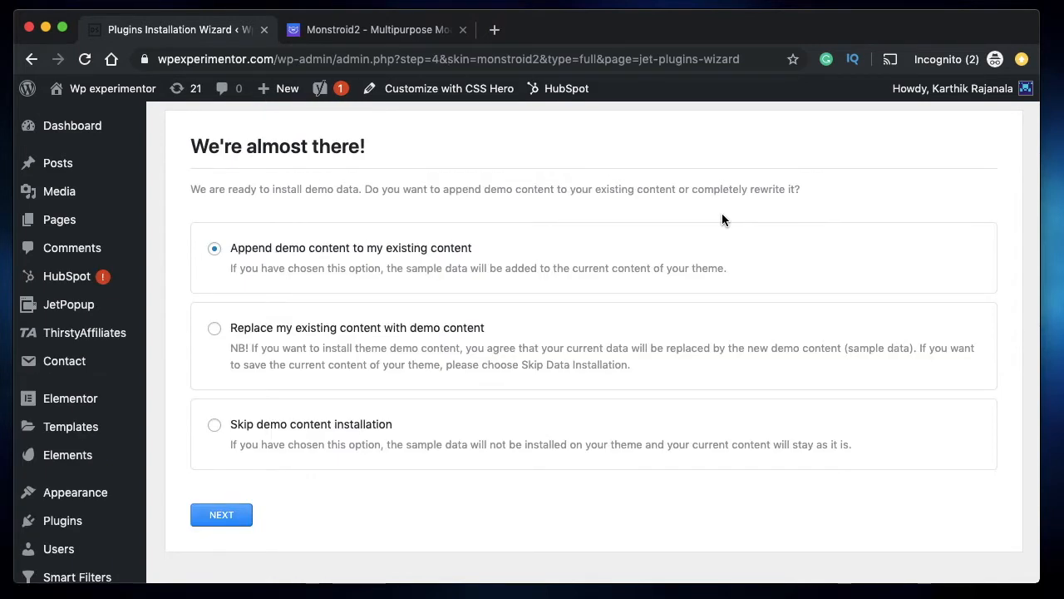
# Step: Choose to skip the demo content installation and continue the wizard
pyautogui.click(271, 330)
pyautogui.click(241, 449)
pyautogui.click(232, 515)
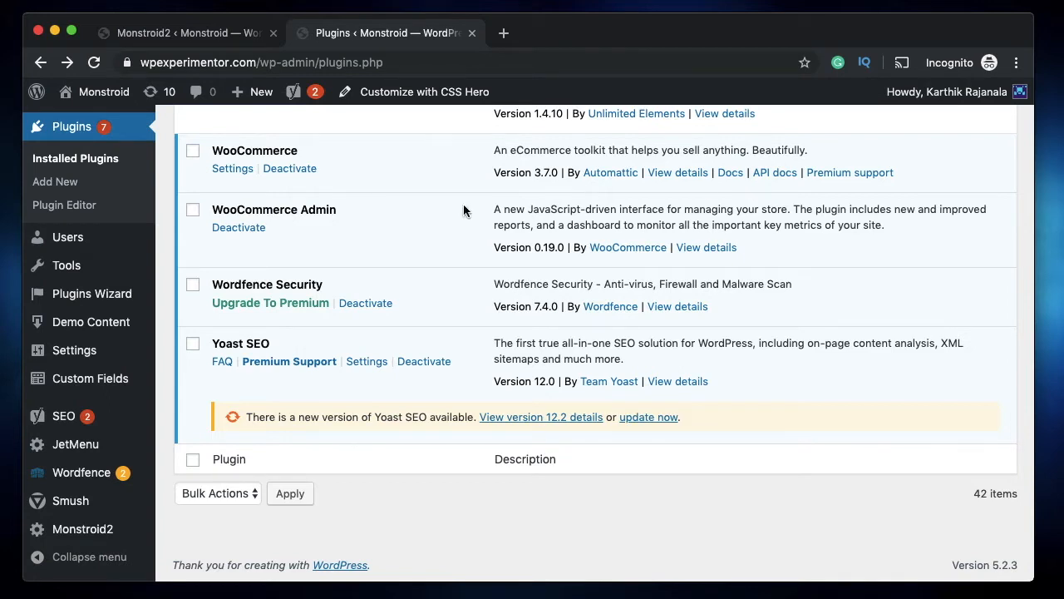
# Step: Open the Monstroid2 theme dashboard and go to its Plugins section
pyautogui.moveTo(65, 536)
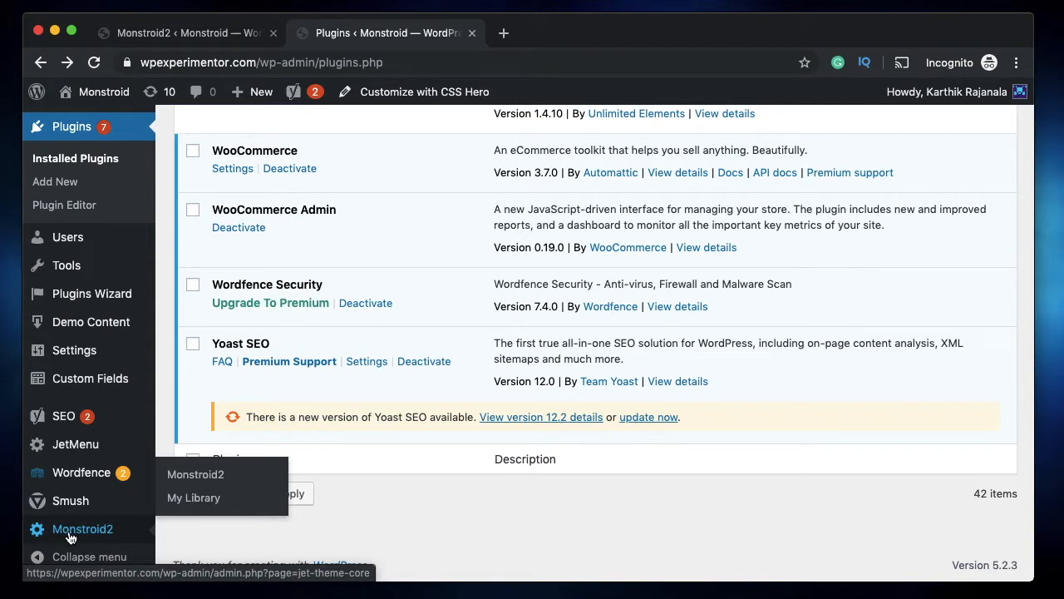
pyautogui.click(191, 478)
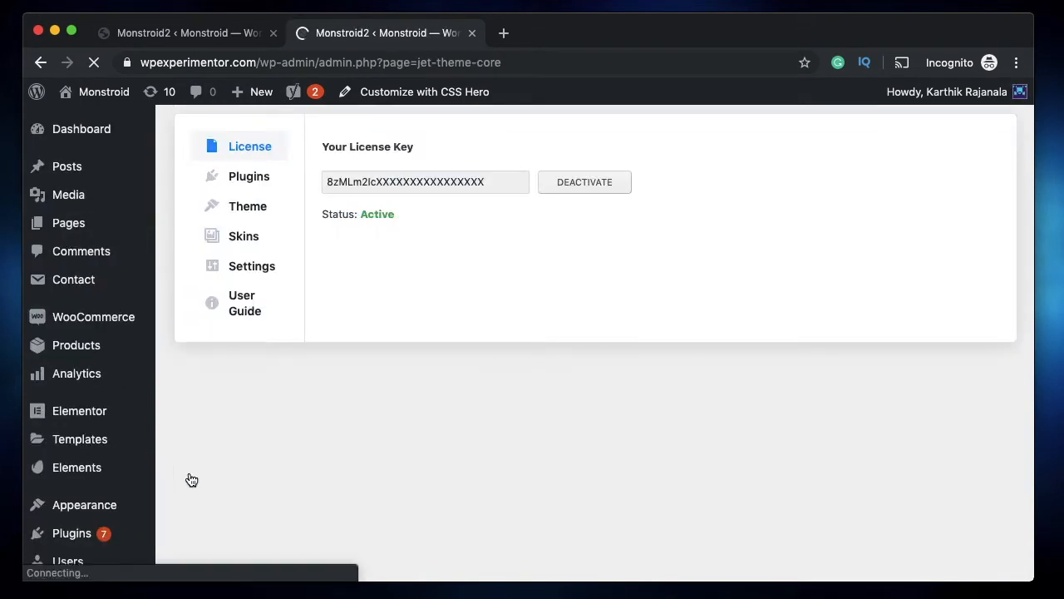
pyautogui.click(255, 184)
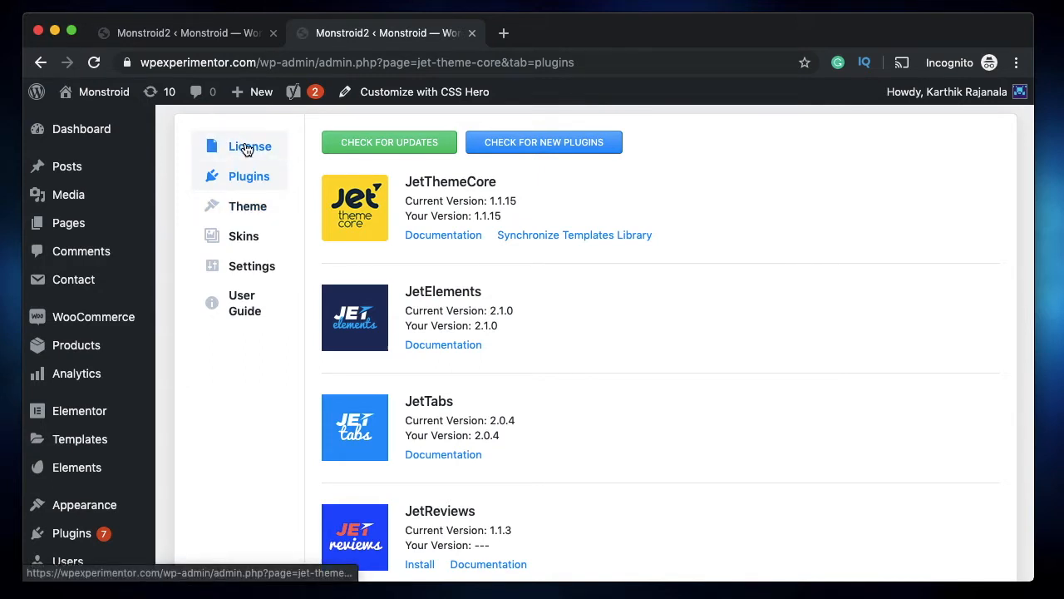
# Step: Examine the Jet plugins list from JetThemeCore to JetPopup, checking versions and which plugins can be installed
pyautogui.scroll(-10, 590, 351)
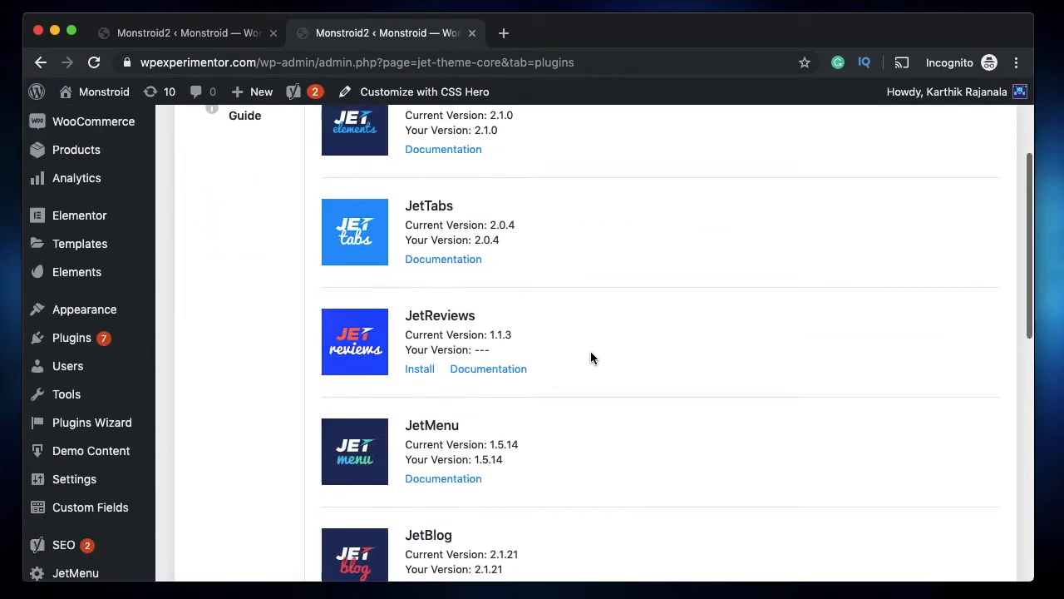
pyautogui.scroll(5, 590, 351)
pyautogui.scroll(5, 591, 351)
pyautogui.scroll(-10, 591, 351)
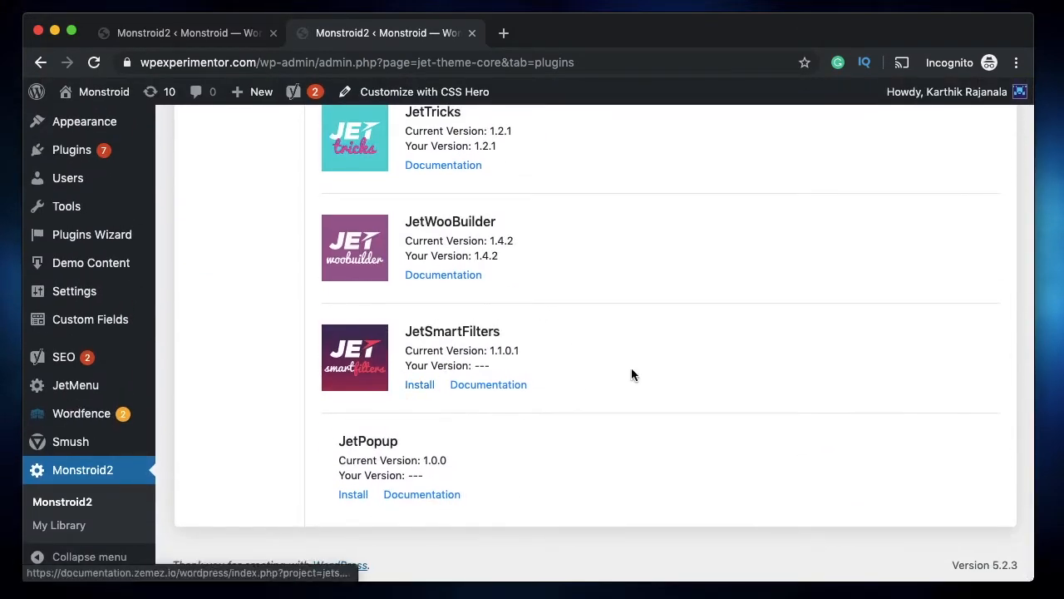
pyautogui.doubleClick(481, 333)
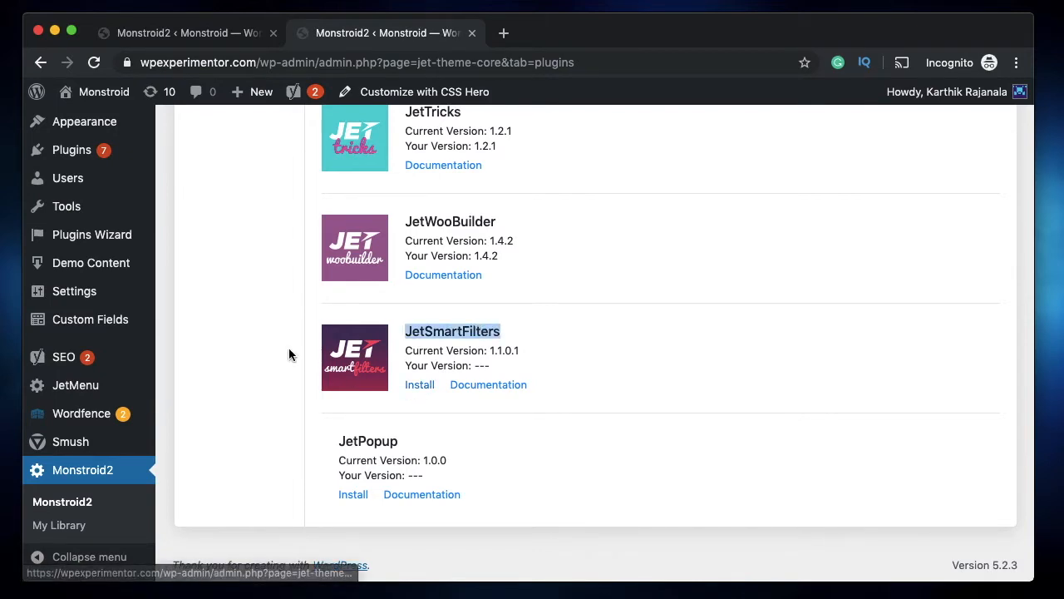
pyautogui.scroll(10, 289, 355)
pyautogui.scroll(-10, 288, 354)
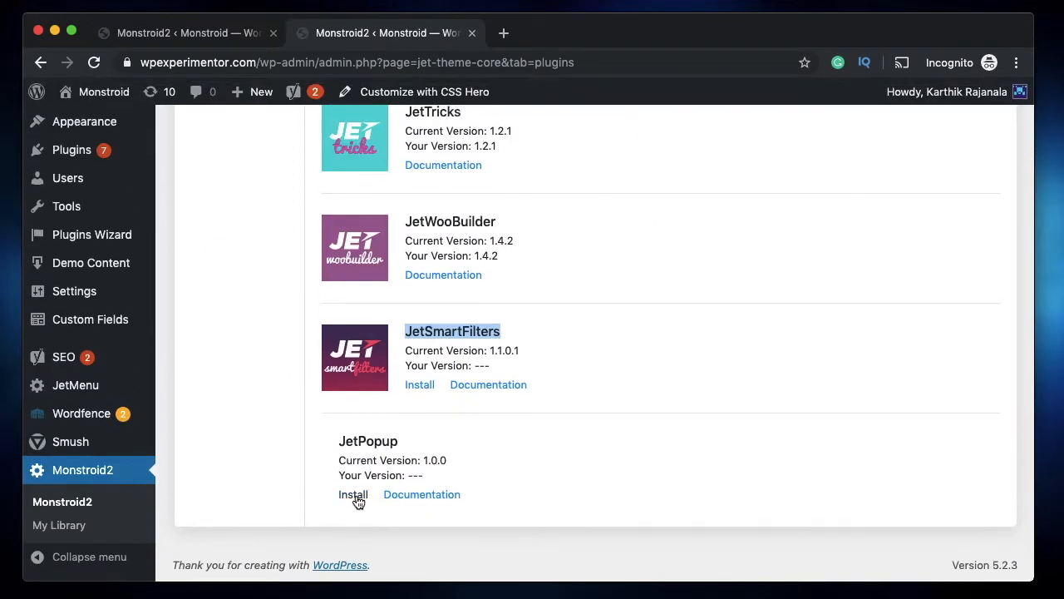
pyautogui.scroll(10, 290, 389)
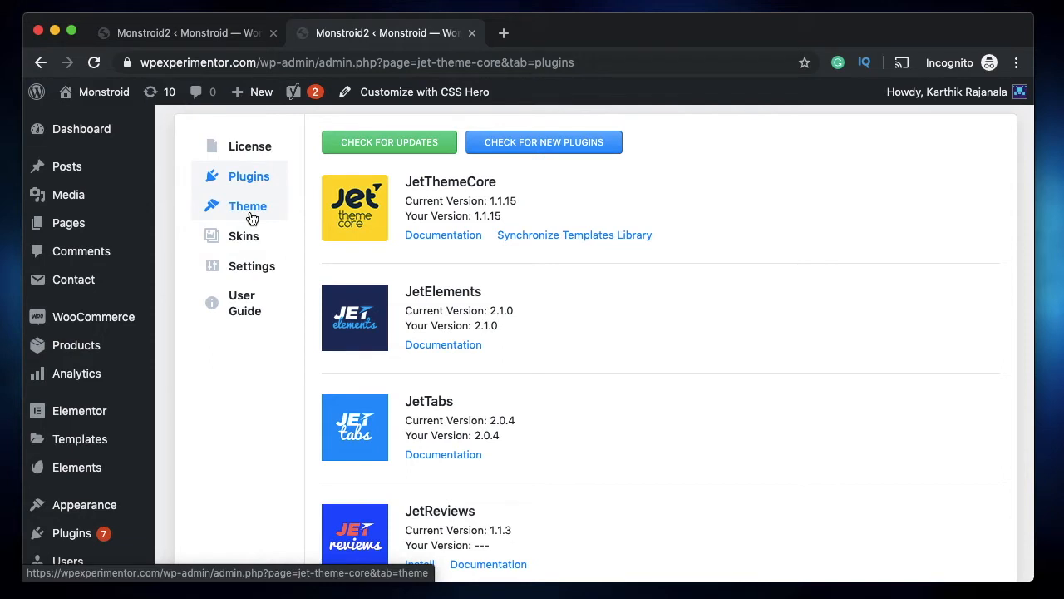
pyautogui.doubleClick(449, 181)
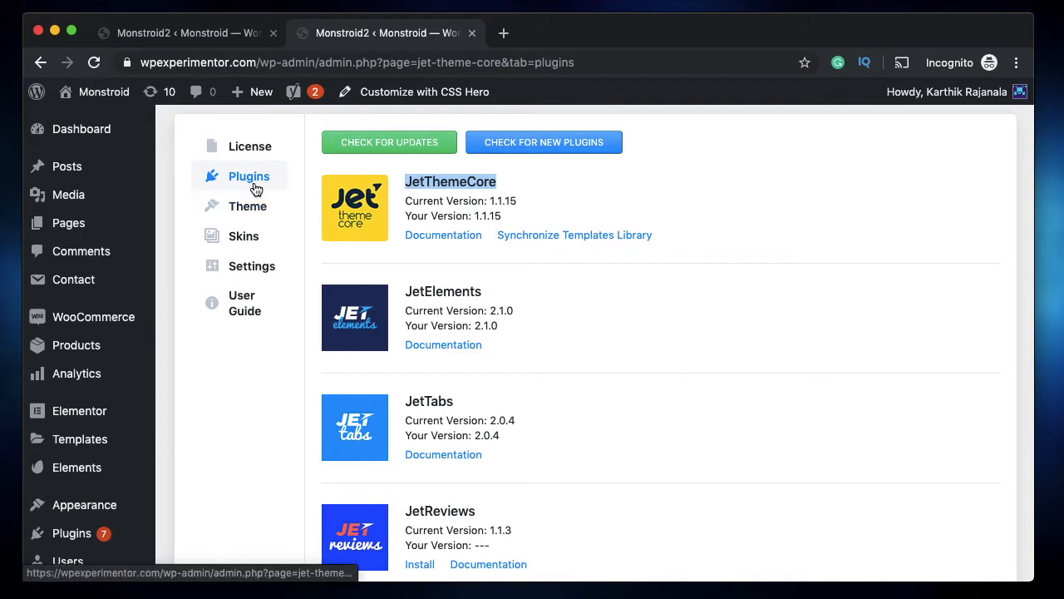
pyautogui.scroll(-10, 586, 316)
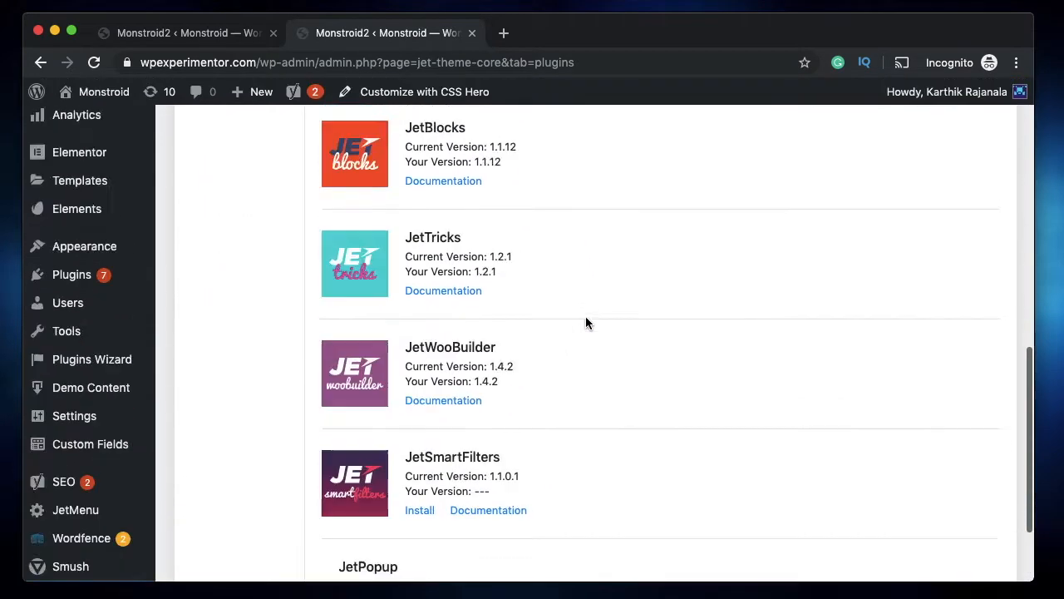
pyautogui.scroll(10, 586, 316)
# Step: Review the Monstroid2 theme details, child theme and automatic backup options, and open the skins library
pyautogui.click(248, 213)
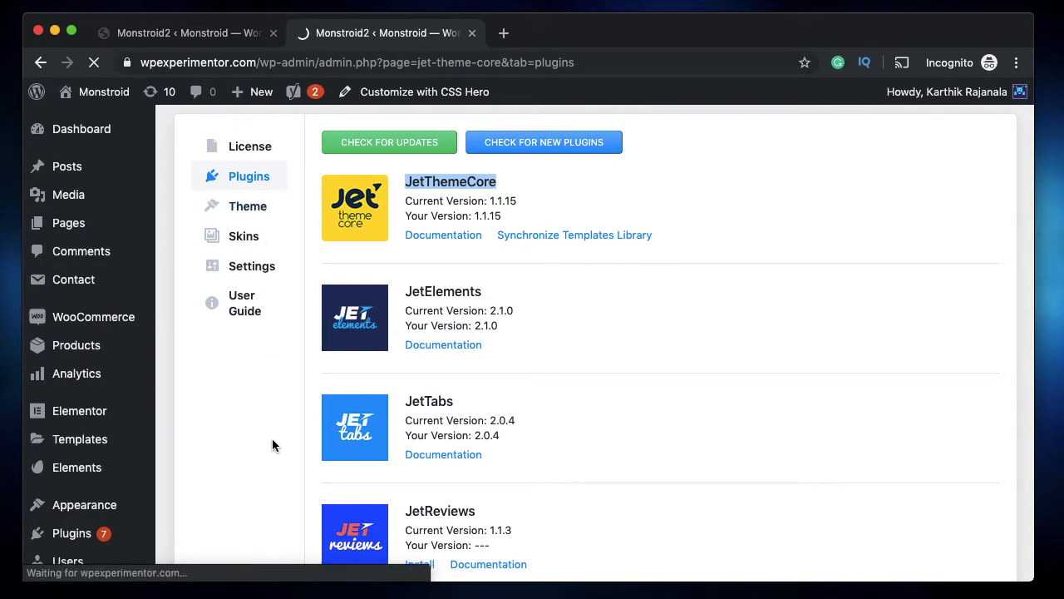
pyautogui.scroll(-3, 295, 416)
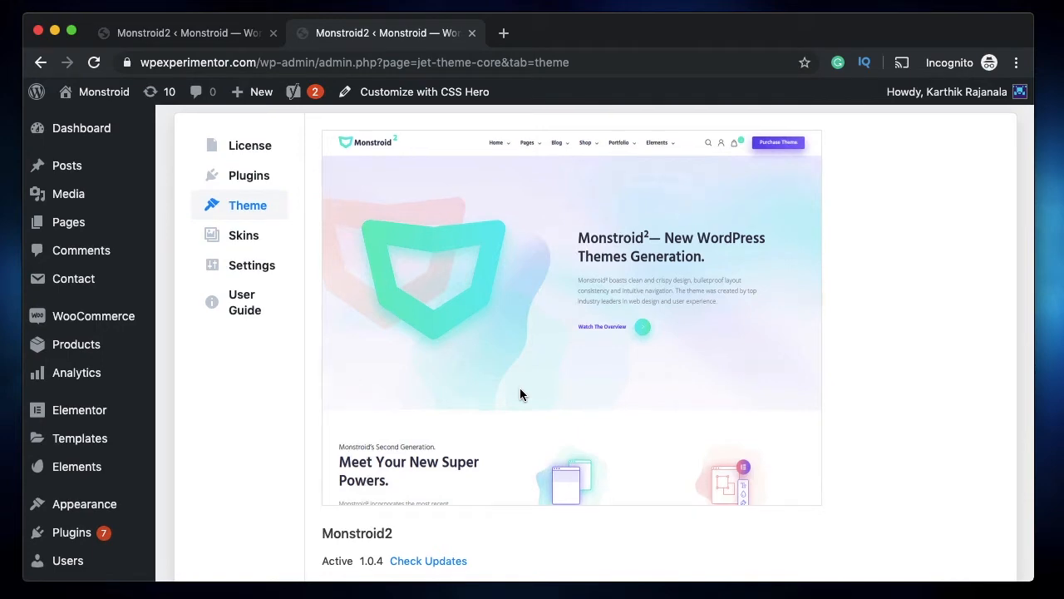
pyautogui.scroll(-5, 521, 394)
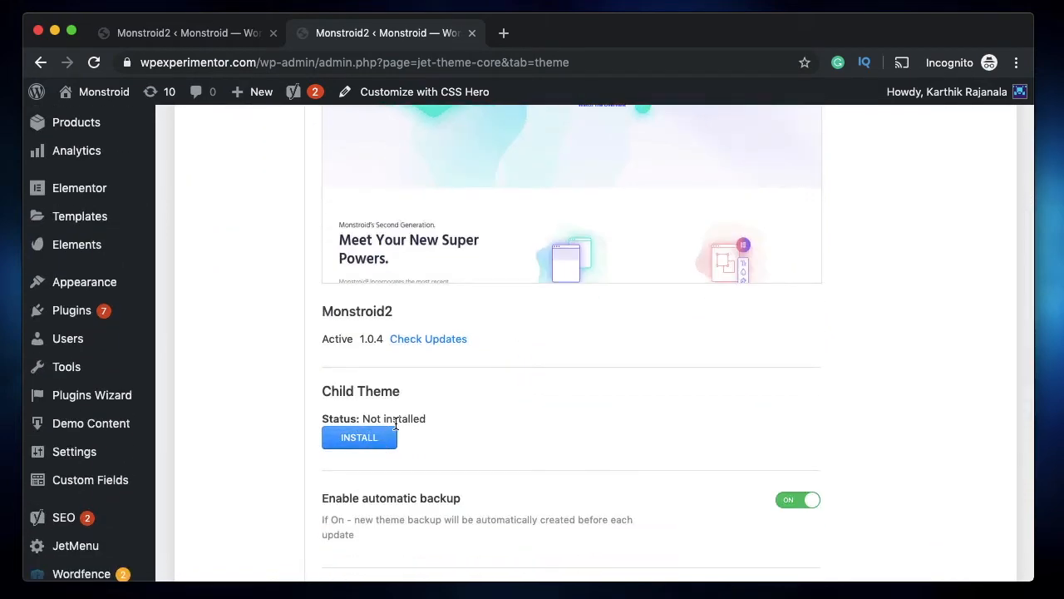
pyautogui.scroll(5, 412, 420)
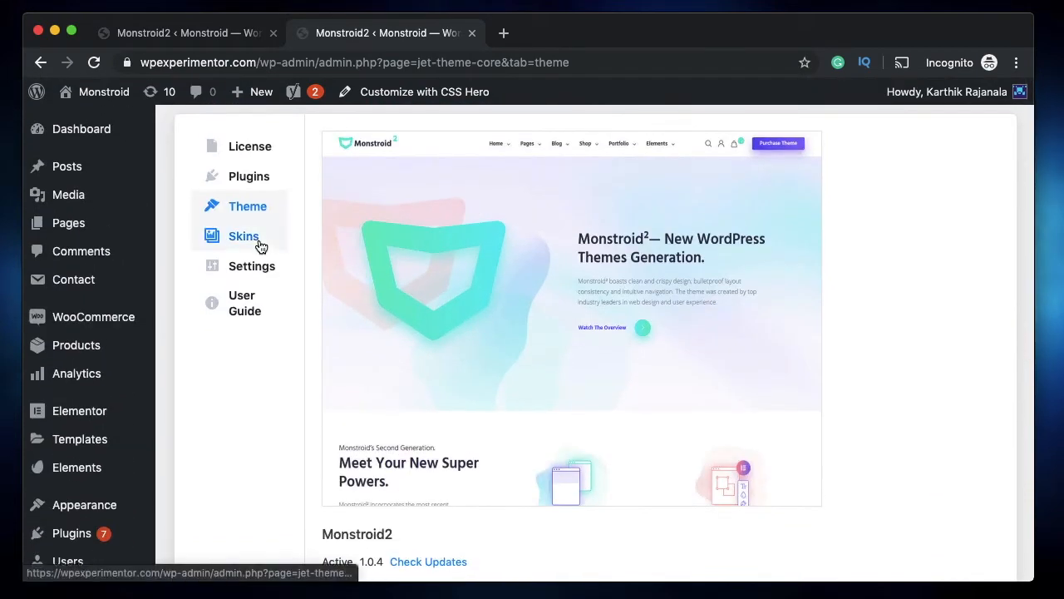
pyautogui.click(261, 244)
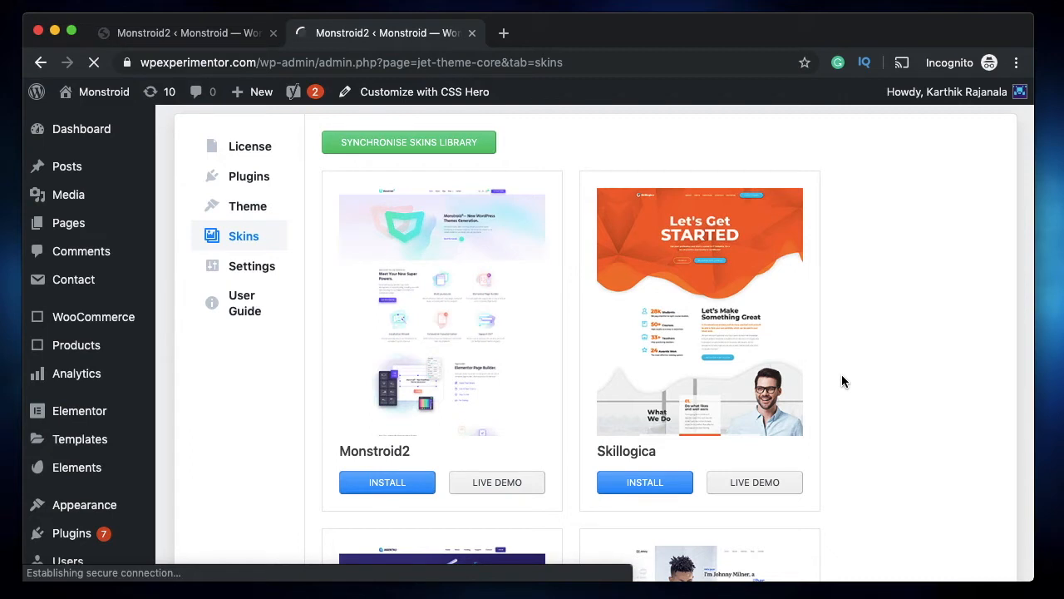
# Step: Review the Monstroid2 settings, including the Locations relations options, and save them without changing any value
pyautogui.click(282, 273)
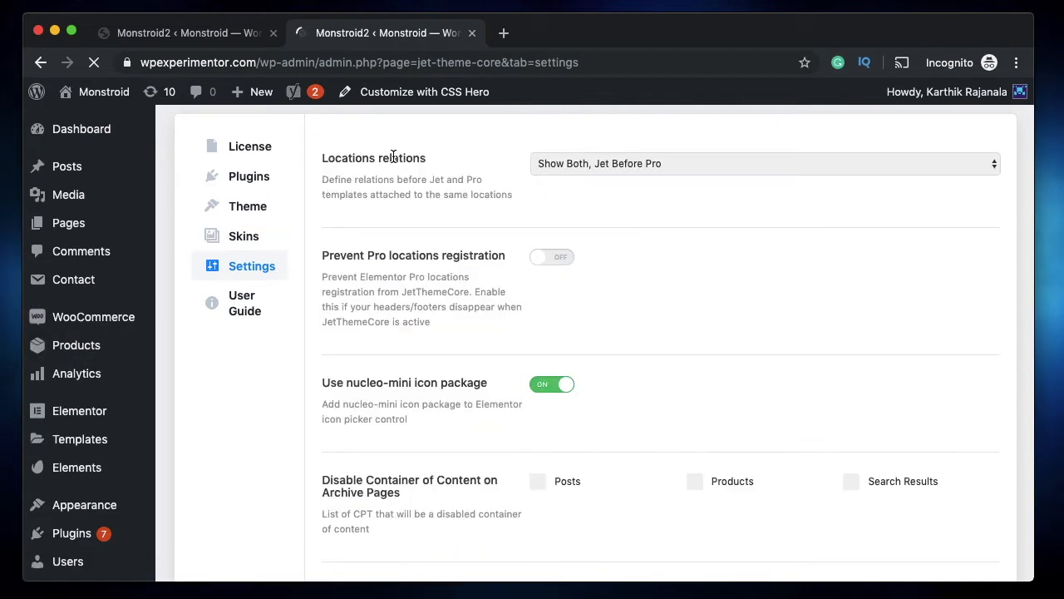
pyautogui.click(674, 169)
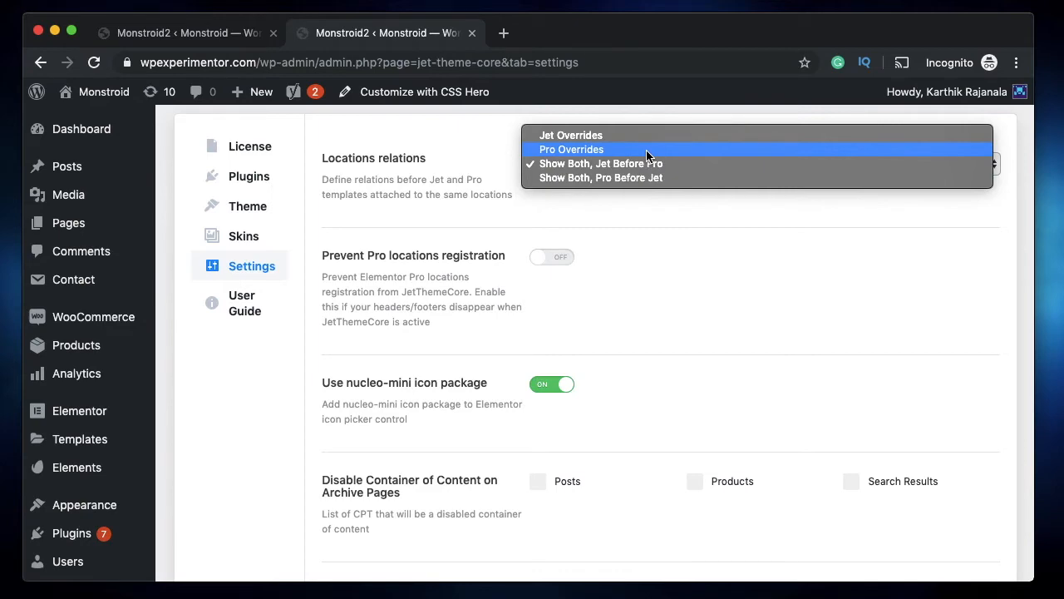
pyautogui.click(700, 262)
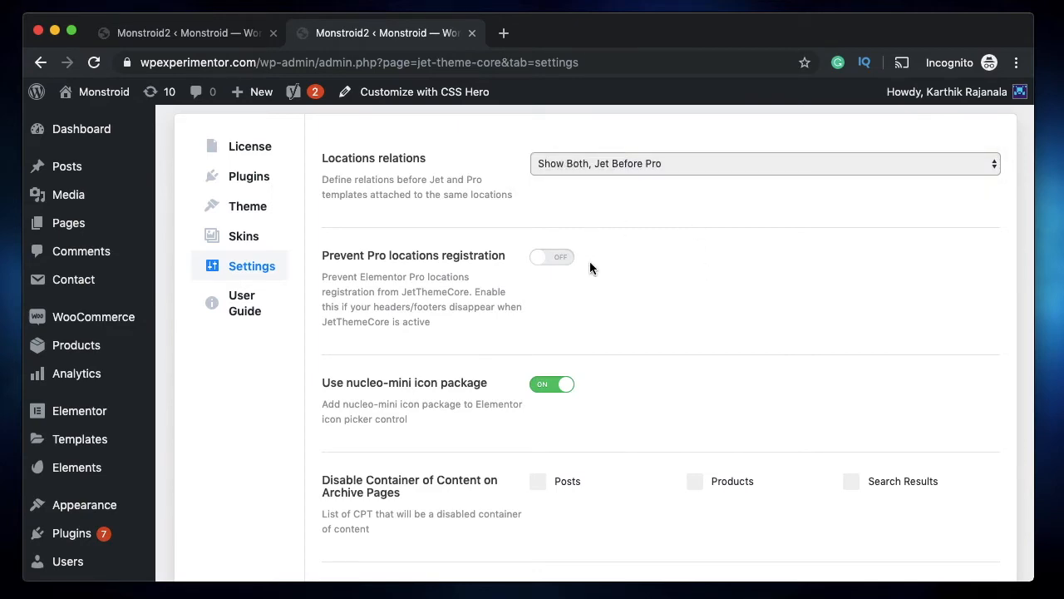
pyautogui.scroll(-5, 592, 267)
pyautogui.scroll(3, 629, 269)
pyautogui.scroll(-3, 594, 278)
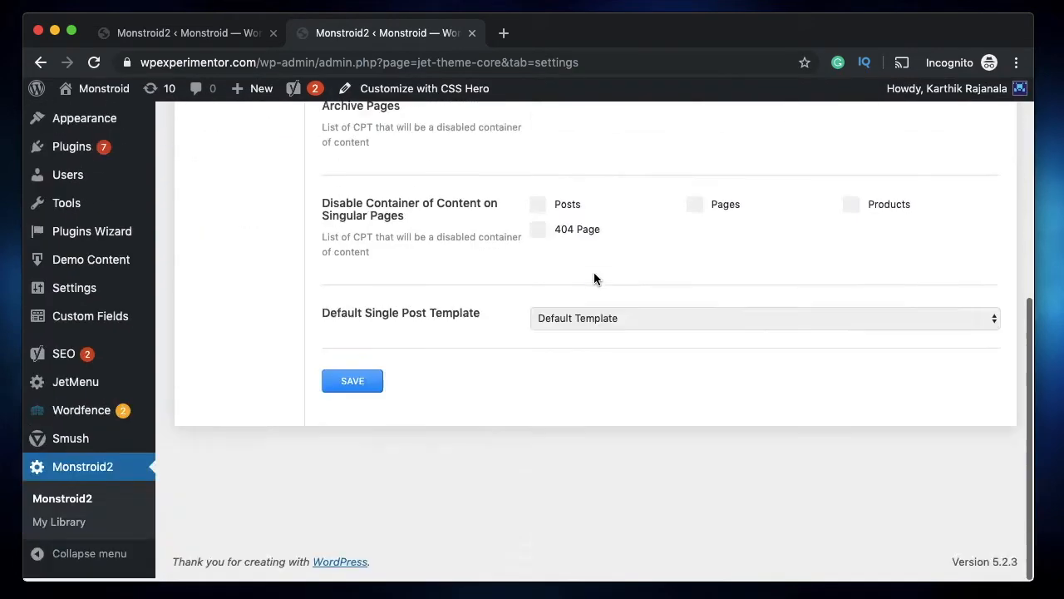
pyautogui.click(373, 380)
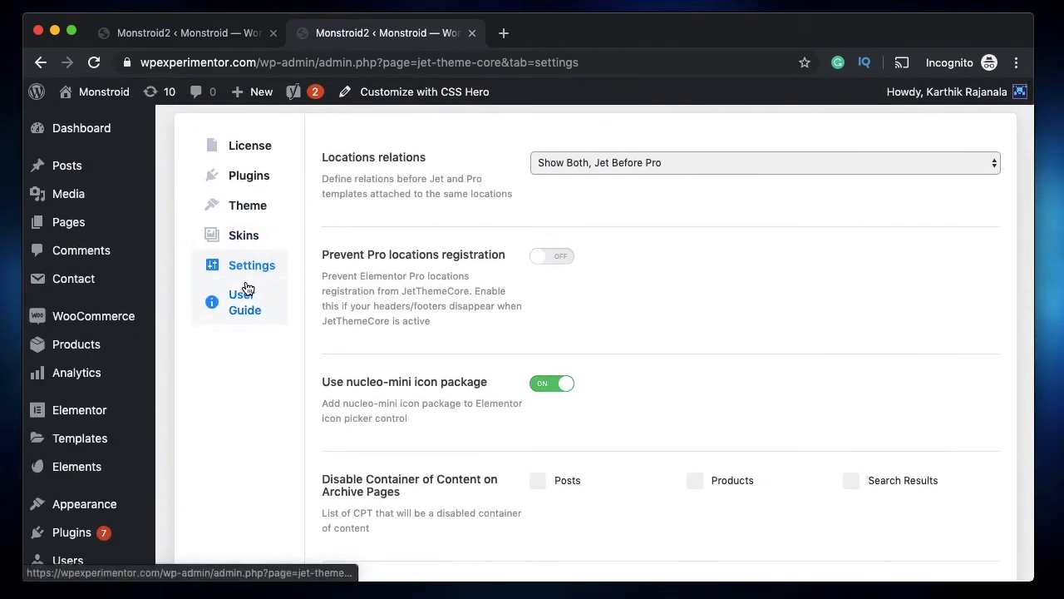
# Step: Look over the Monstroid2 settings again and open My Library with the theme parts
pyautogui.scroll(-5, 246, 288)
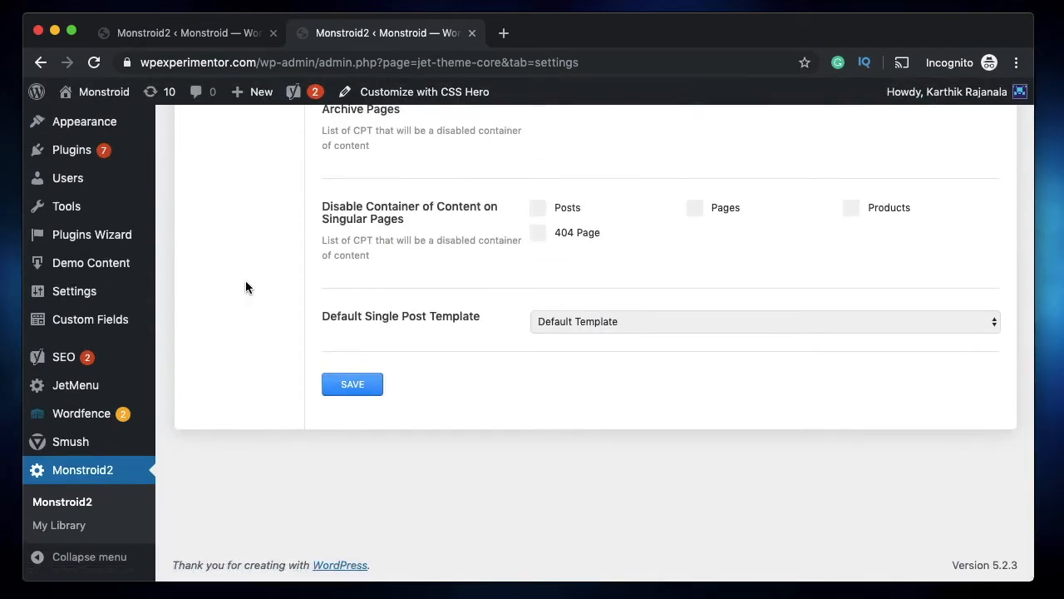
pyautogui.scroll(5, 247, 287)
pyautogui.scroll(-5, 246, 287)
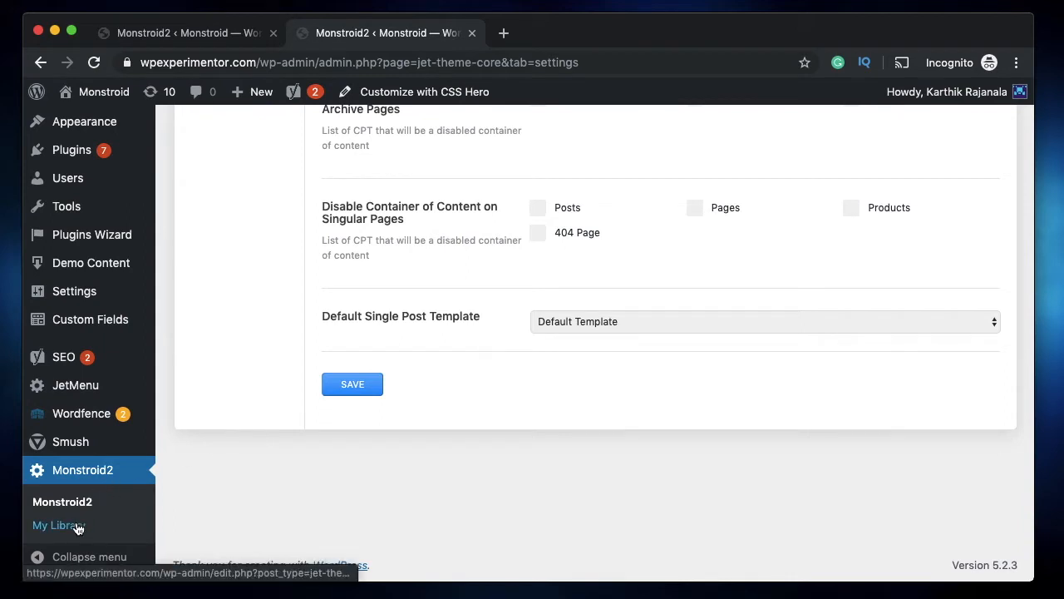
pyautogui.click(76, 527)
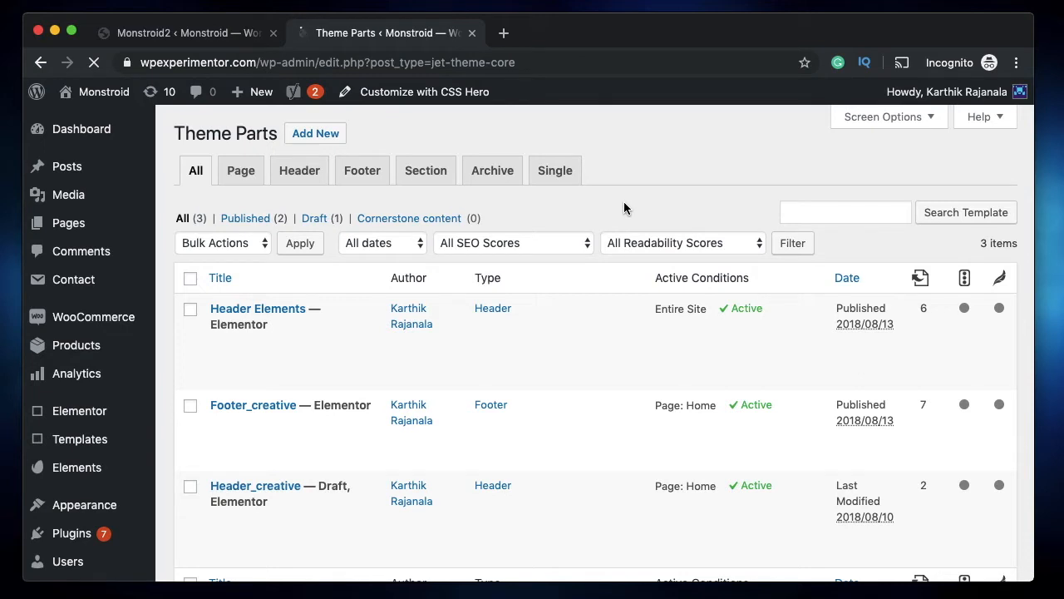
# Step: Close the theme parts tab and open the live Monstroid site in a new tab
pyautogui.press('super+w')
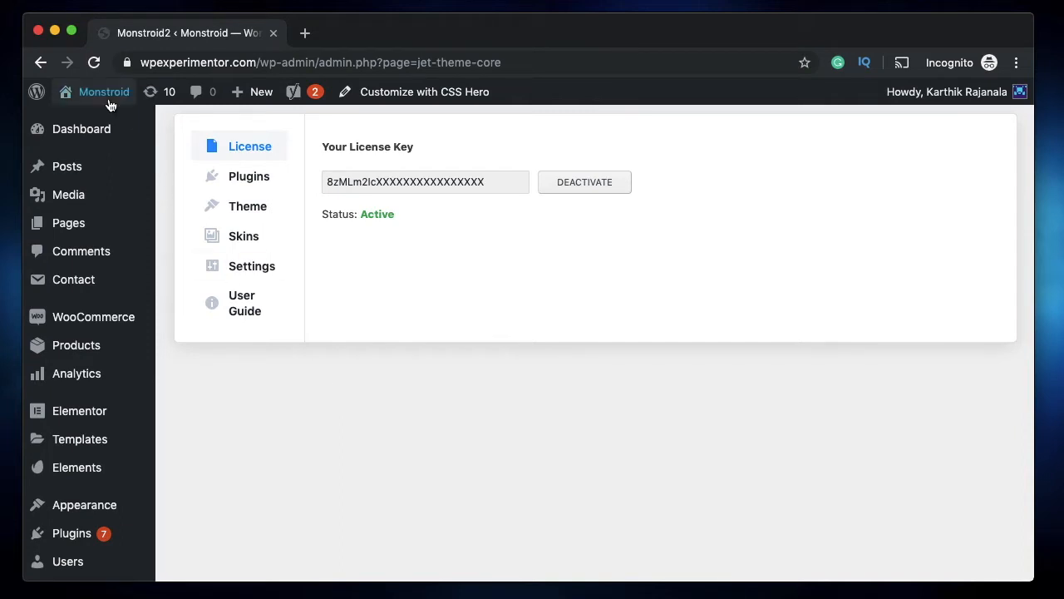
pyautogui.moveTo(107, 104)
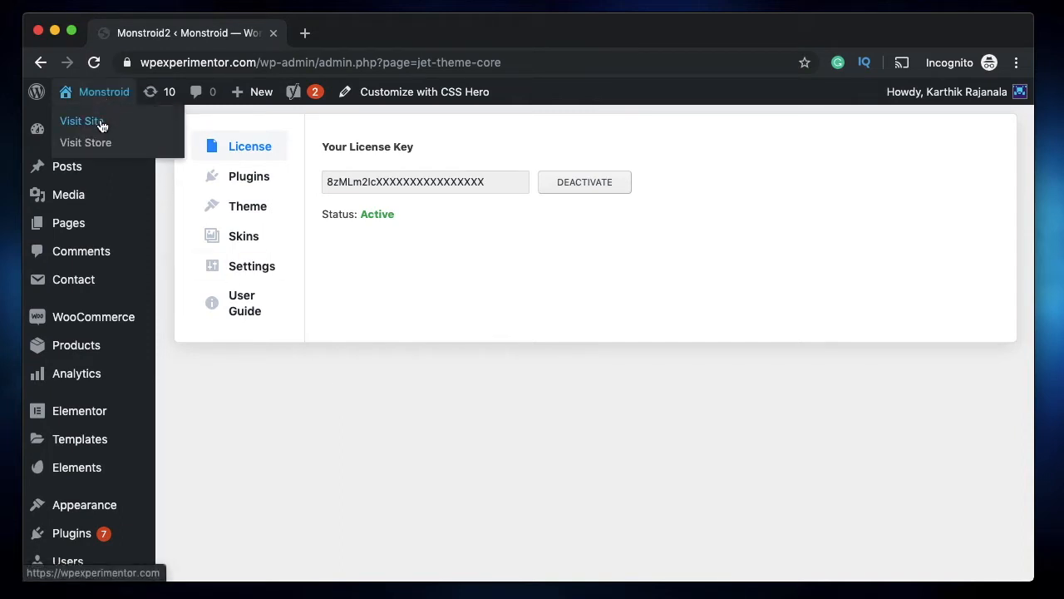
pyautogui.keyDown('super'); pyautogui.click(101, 124); pyautogui.keyUp('super')
pyautogui.click(353, 32)
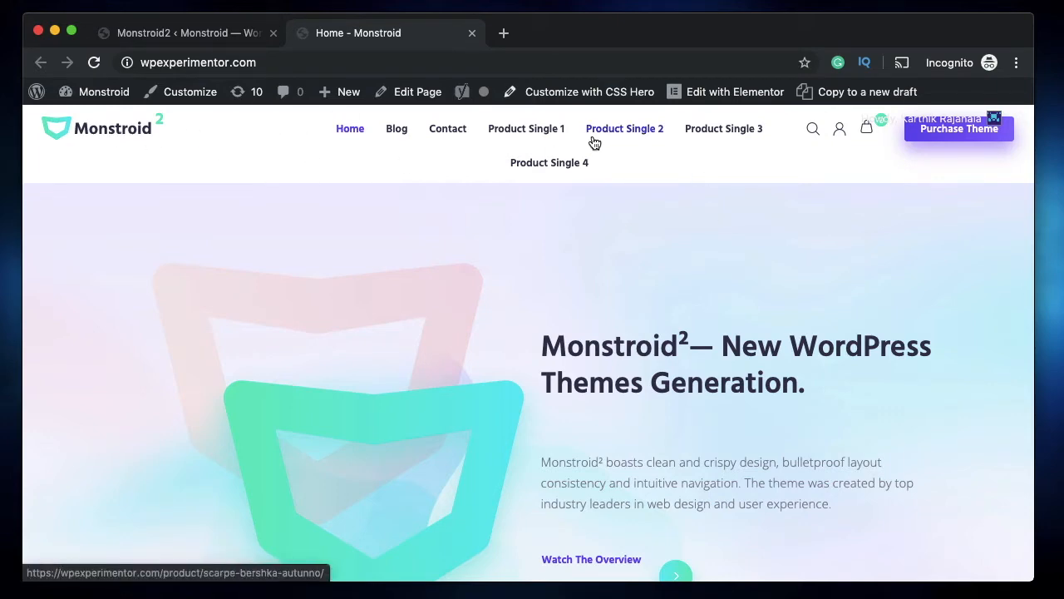
# Step: Look over the hero and features areas of the live home page and open the page in the Elementor editor in a new tab
pyautogui.moveTo(923, 118)
pyautogui.scroll(-4, 571, 433)
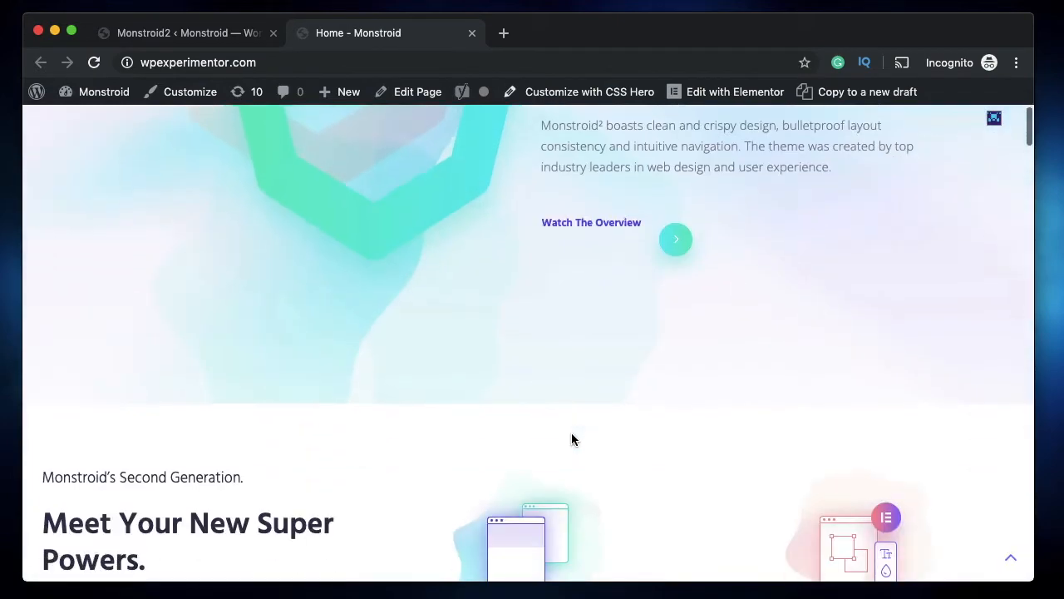
pyautogui.scroll(-1, 571, 433)
pyautogui.scroll(-4, 572, 432)
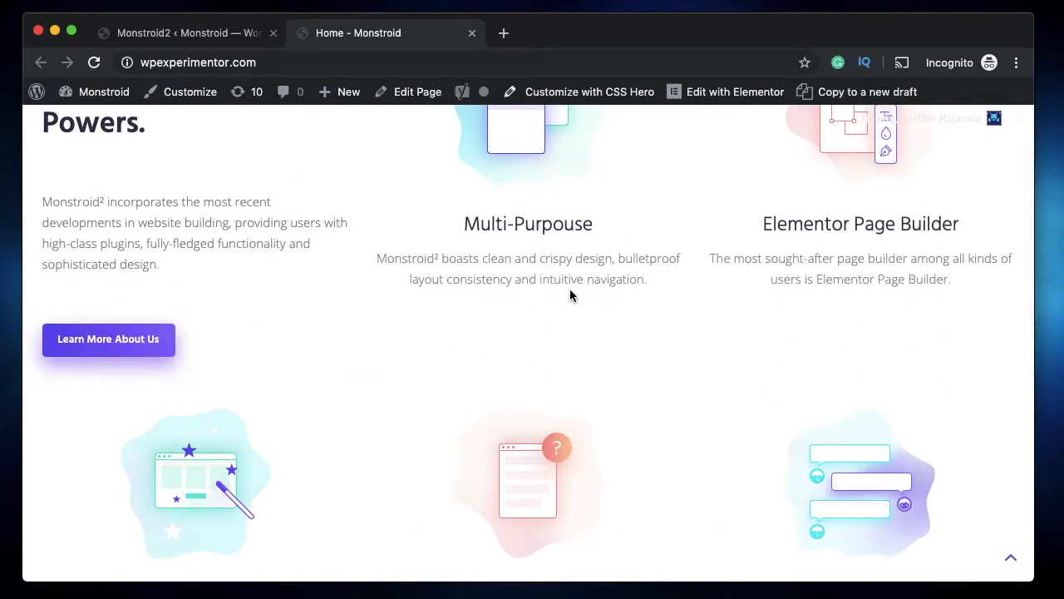
pyautogui.keyDown('super'); pyautogui.click(709, 98); pyautogui.keyUp('super')
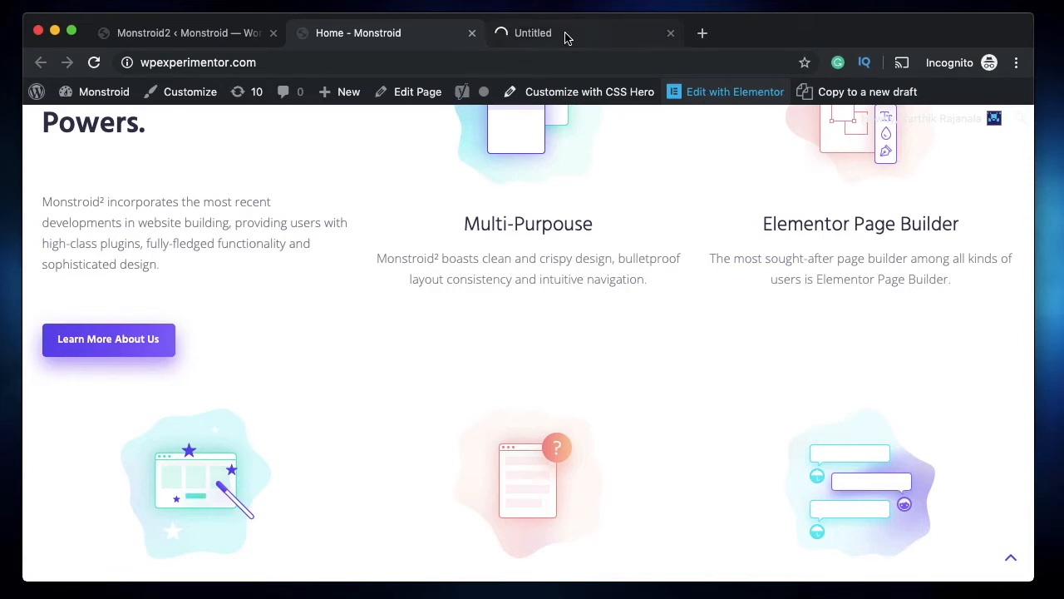
pyautogui.click(565, 35)
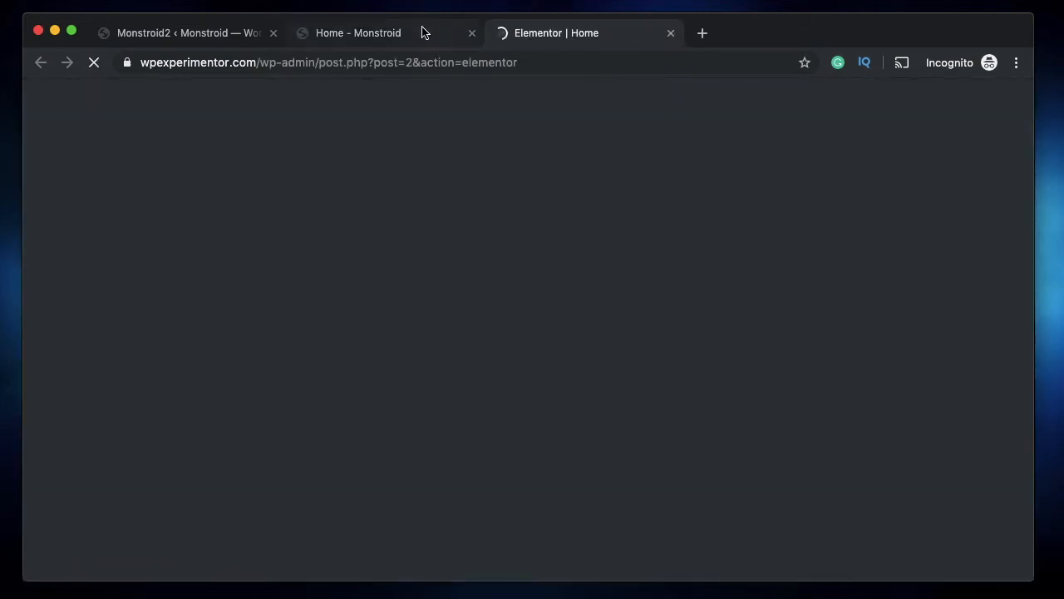
# Step: Return to the live home page and examine the Elementor Page Builder and JetElements sections
pyautogui.click(423, 33)
pyautogui.scroll(-5, 520, 312)
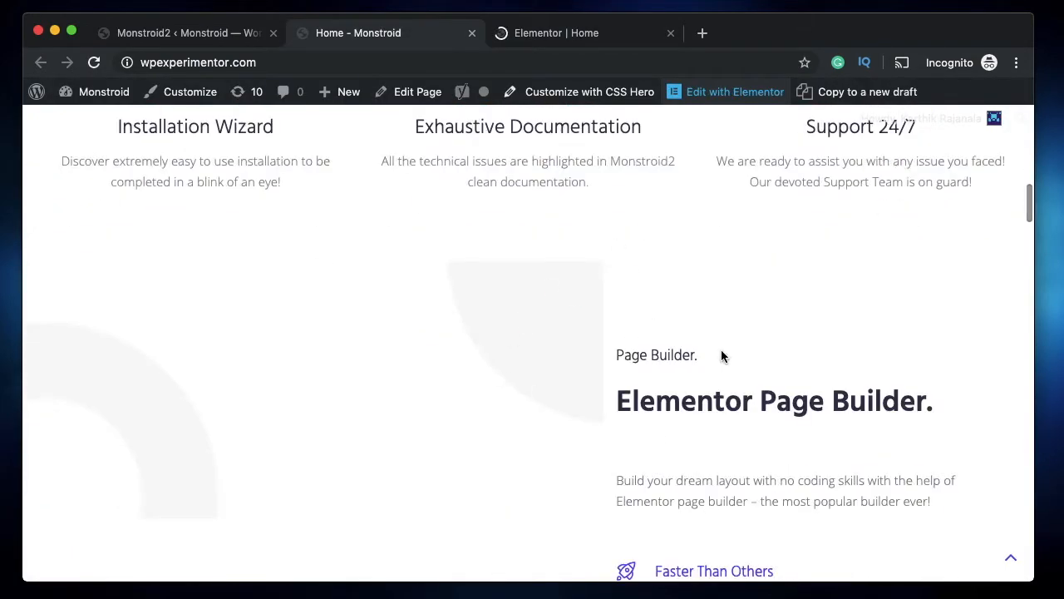
pyautogui.scroll(-5, 744, 338)
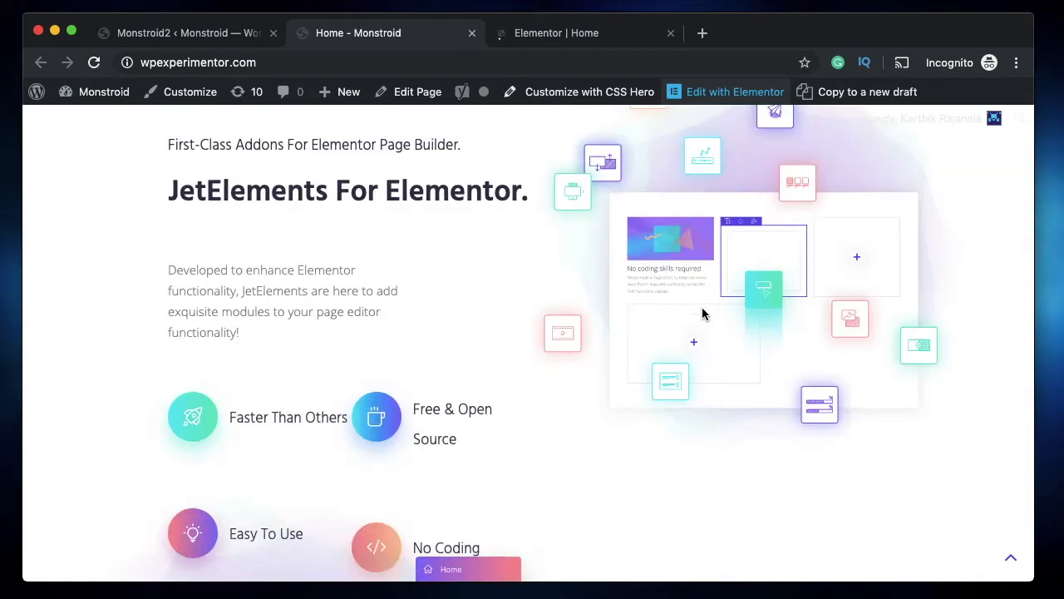
# Step: Switch to the Elementor editor and look through the Basic, General and WordPress widget categories
pyautogui.hotkey('ctrl', 'Tab')
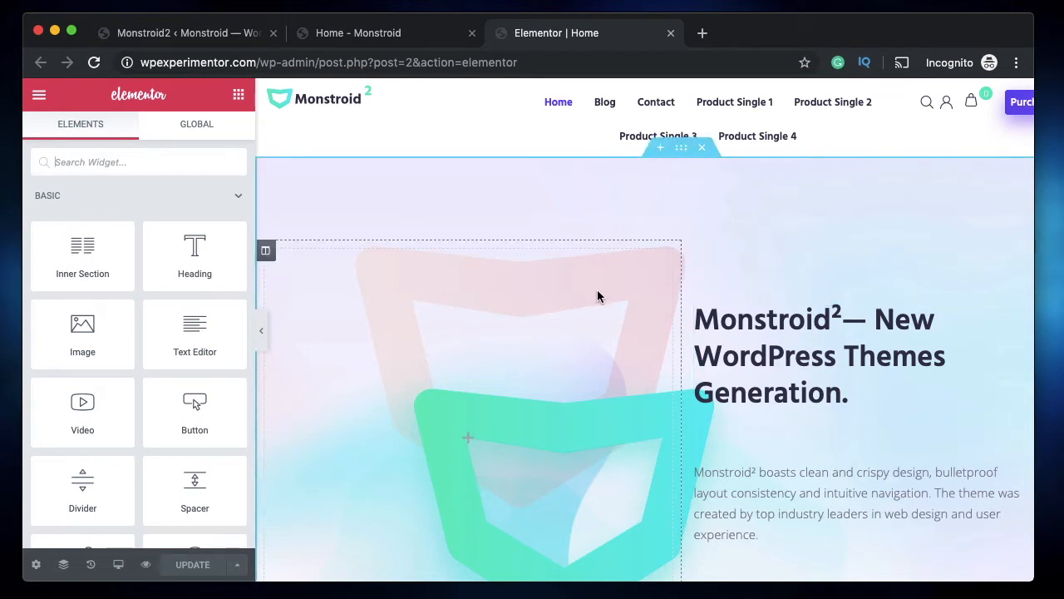
pyautogui.moveTo(602, 112)
pyautogui.click(109, 194)
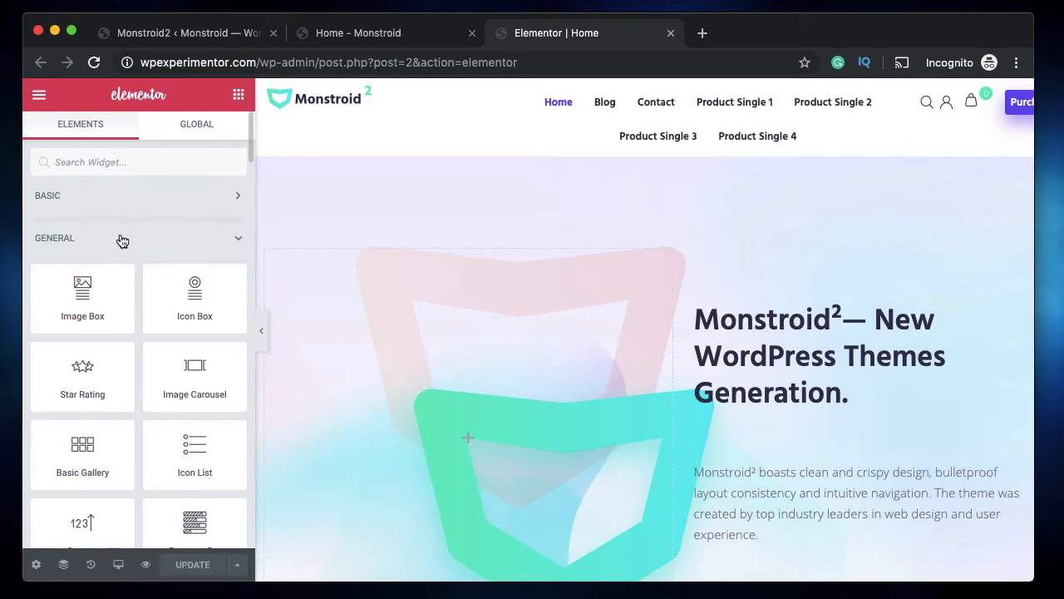
pyautogui.click(119, 239)
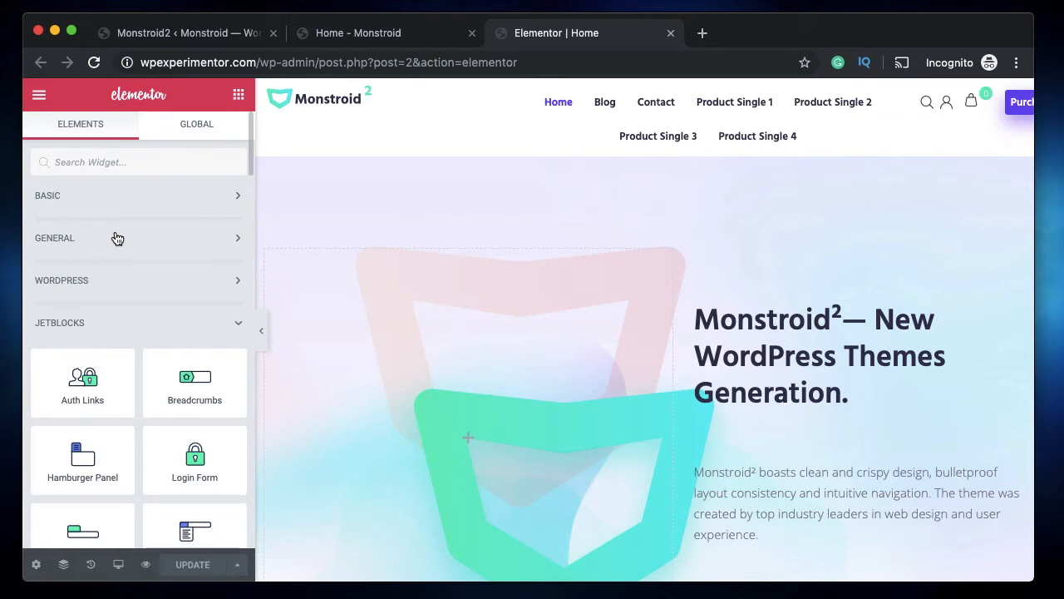
# Step: Replace the hero heading's title with "My New Tutorial- For Wordpress Beginners"
pyautogui.scroll(-3, 608, 557)
pyautogui.scroll(1, 773, 270)
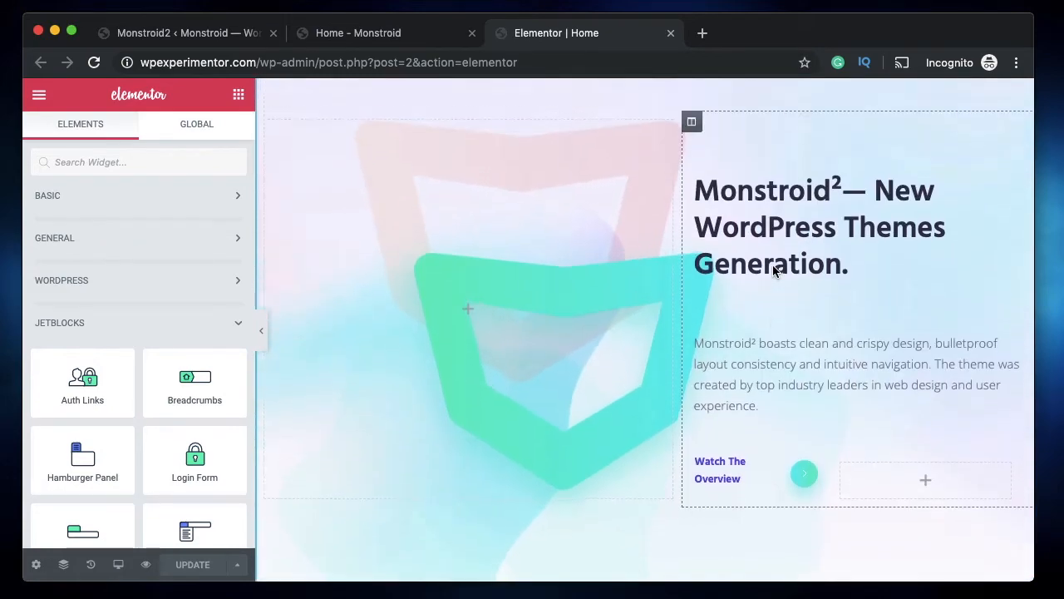
pyautogui.click(761, 229)
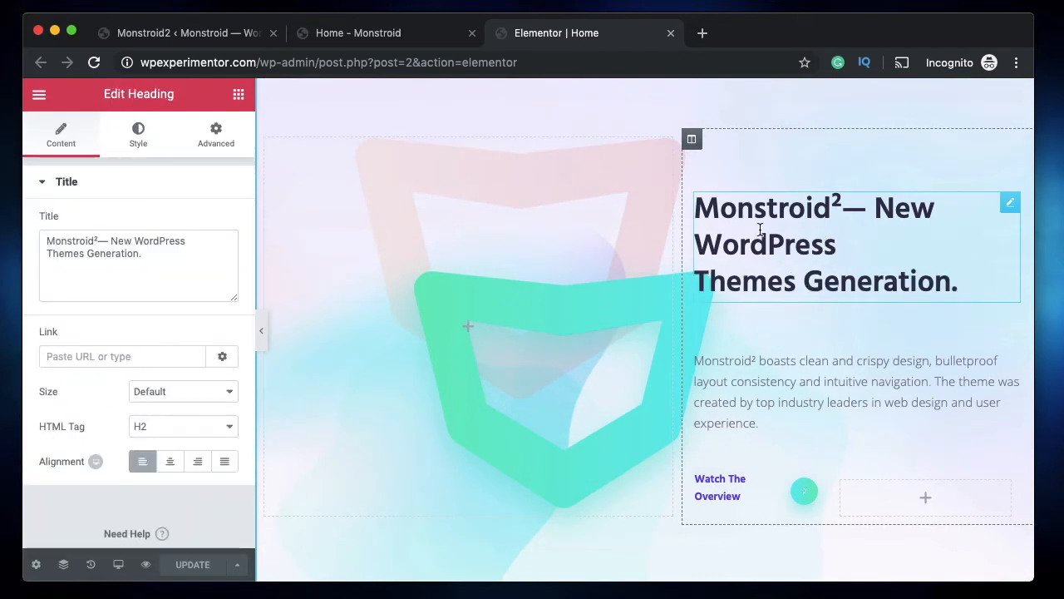
pyautogui.tripleClick(760, 229)
pyautogui.click(898, 259)
pyautogui.click(171, 263)
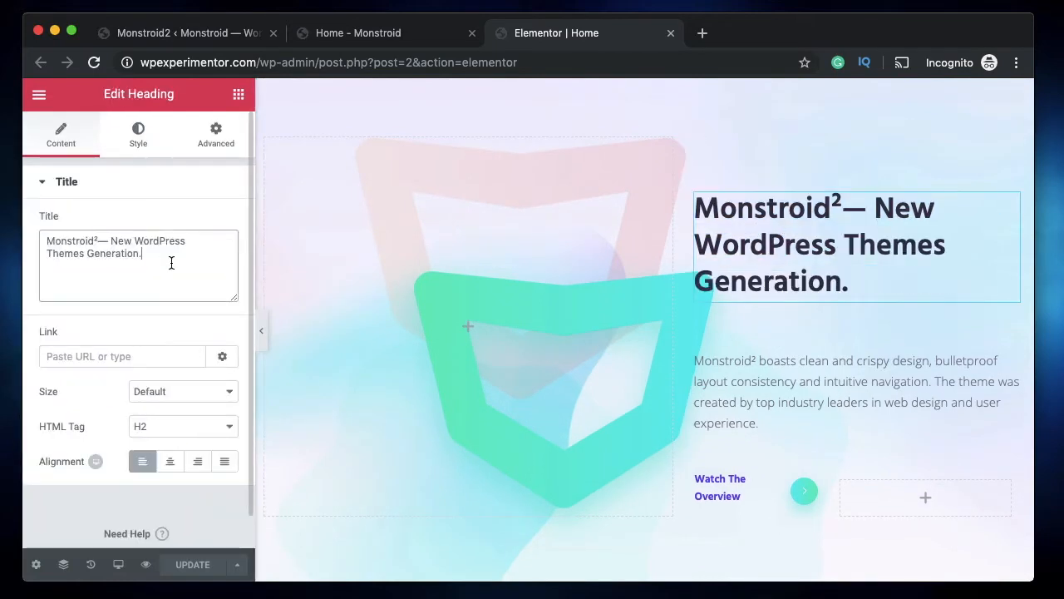
pyautogui.press('super+a')
pyautogui.write('My New Tutorial- For Wordpress')
pyautogui.write('Beginners')
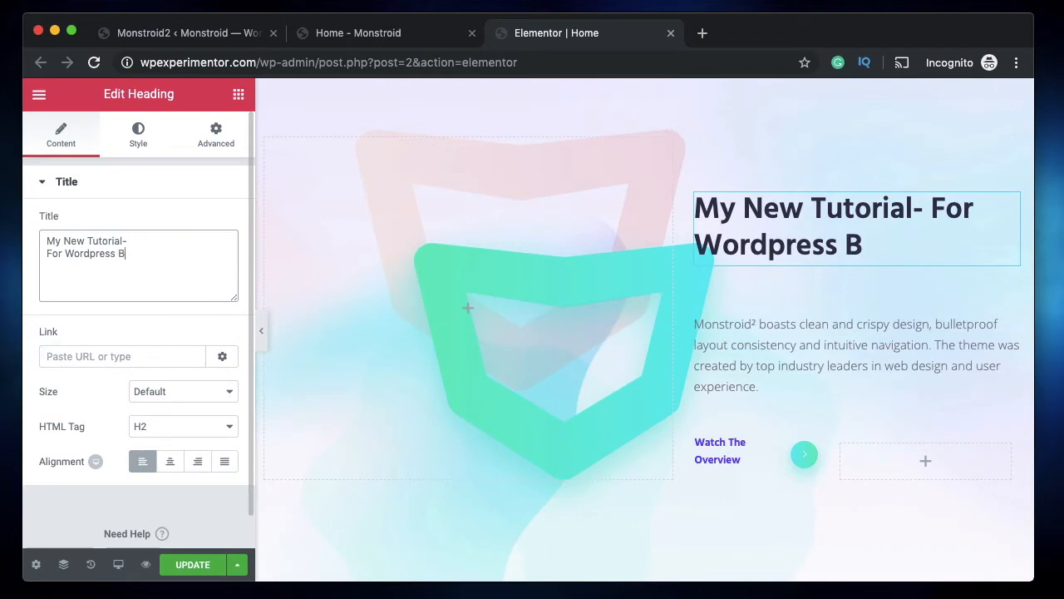
pyautogui.click(472, 221)
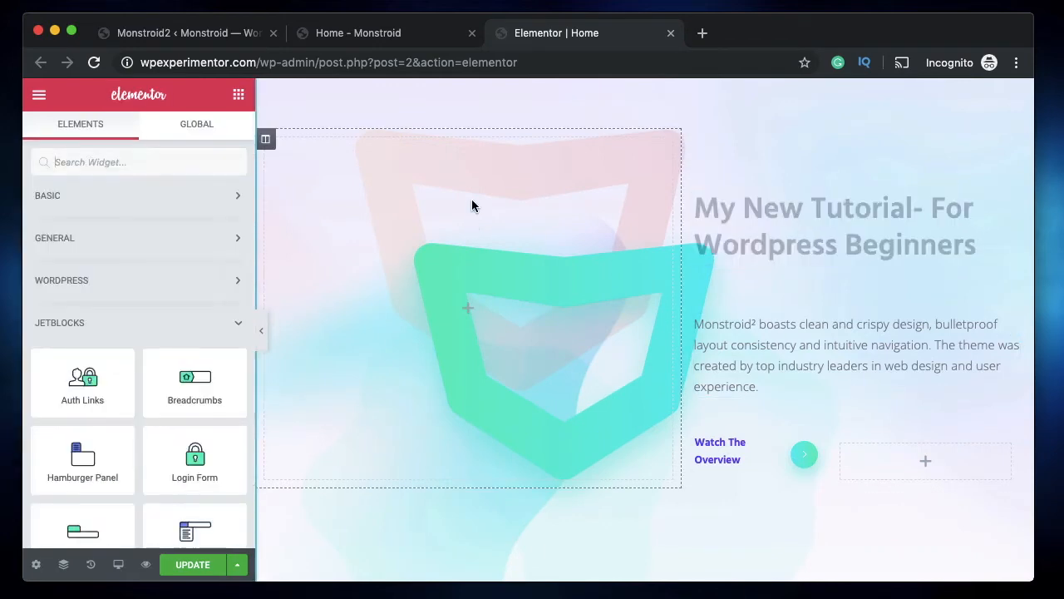
# Step: Open the Navigator from the hero section and select its first section to show the layout settings
pyautogui.scroll(3, 482, 328)
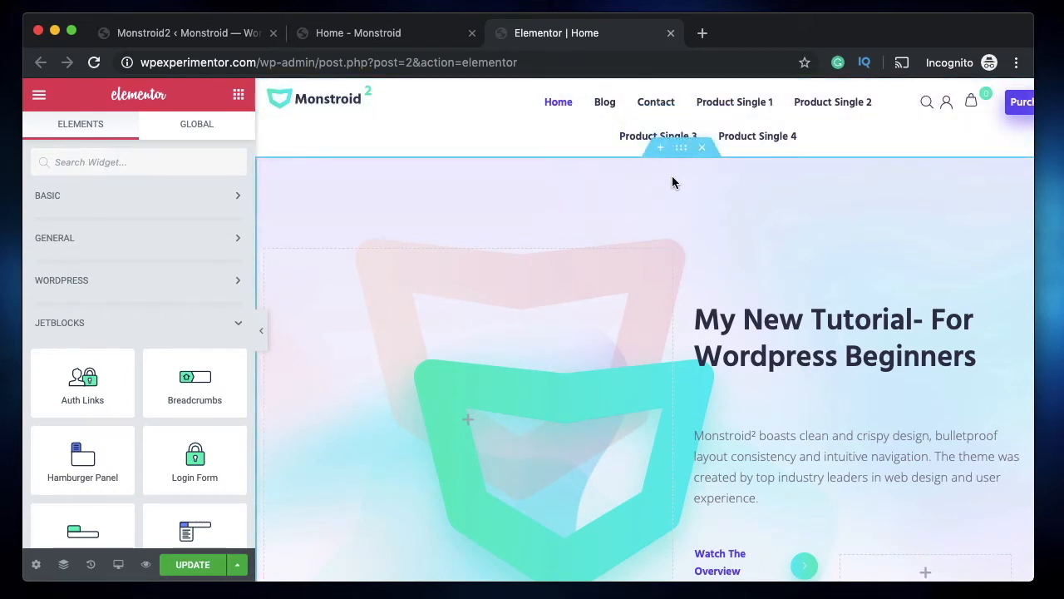
pyautogui.rightClick(672, 175)
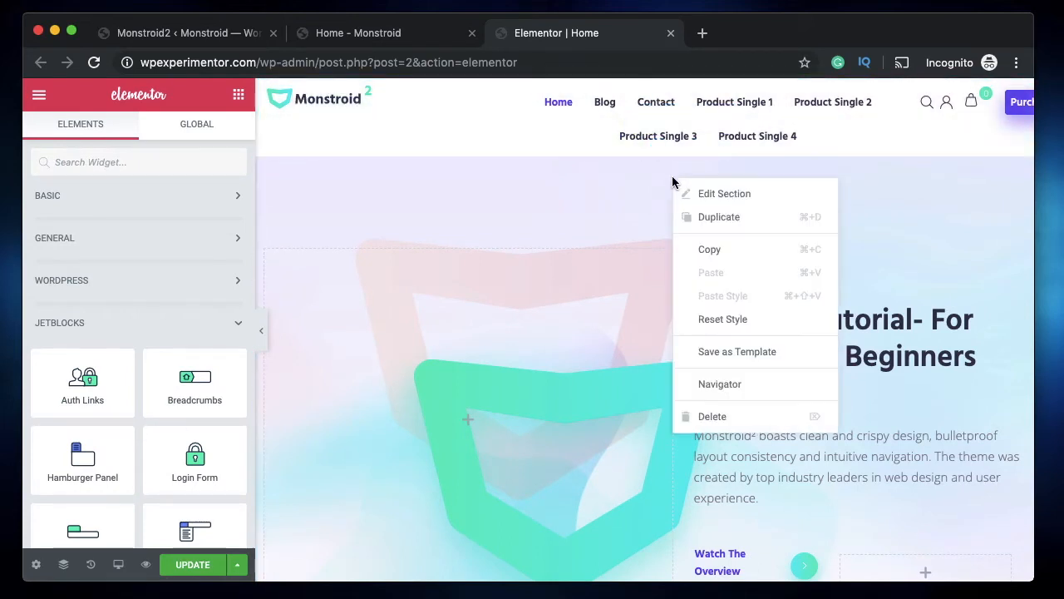
pyautogui.click(724, 386)
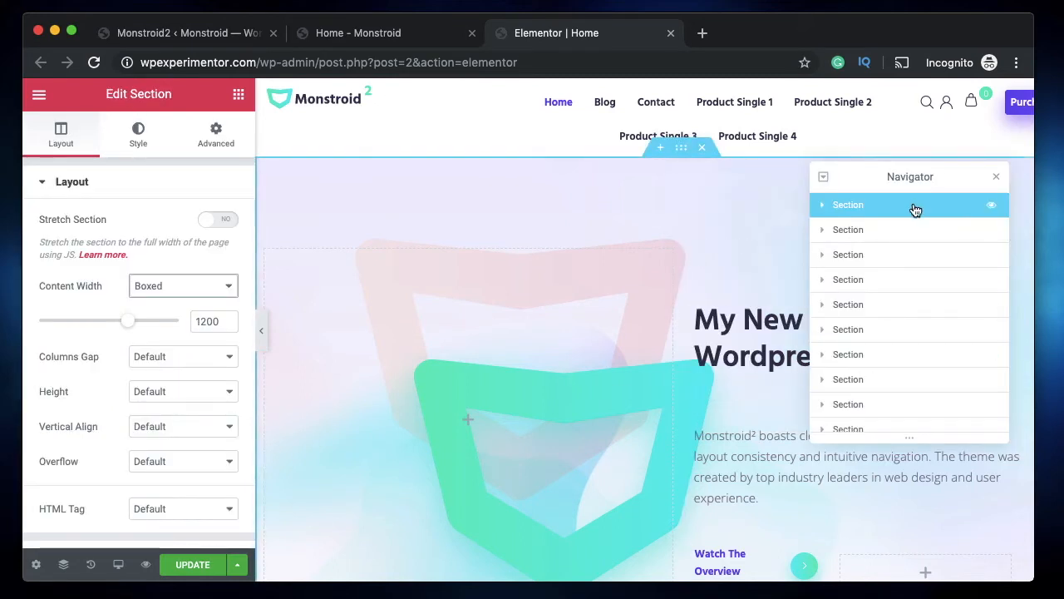
# Step: Try the overlapping blue circles graphic as the hero section's background image
pyautogui.click(135, 146)
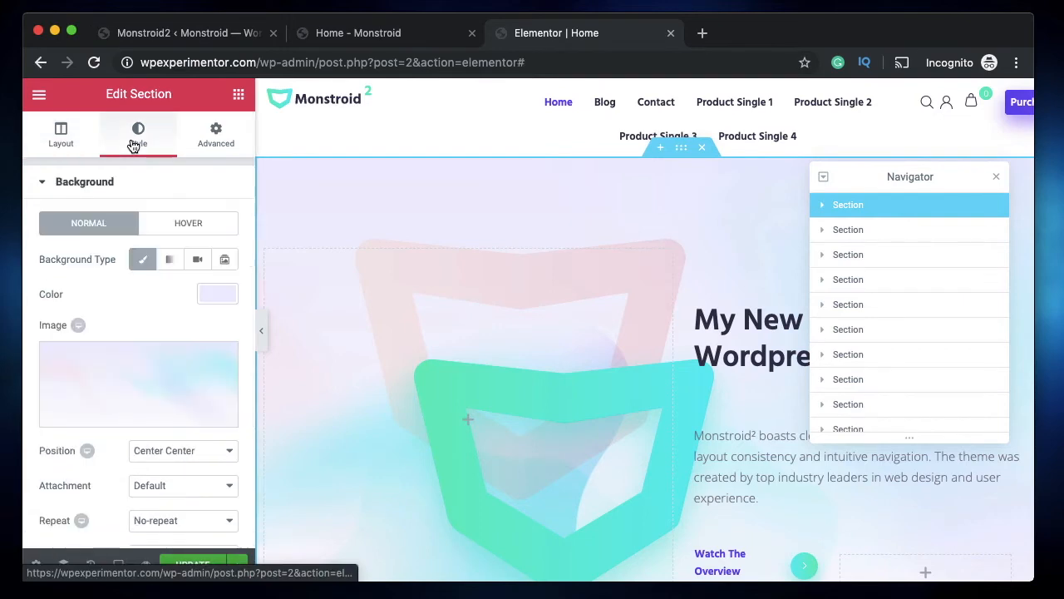
pyautogui.click(108, 375)
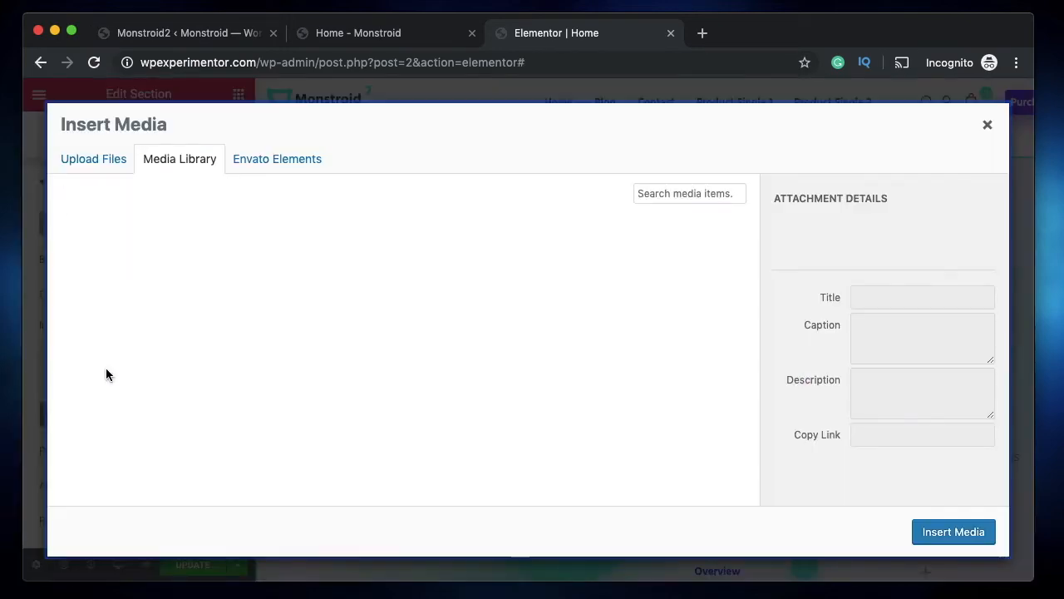
pyautogui.press('Escape')
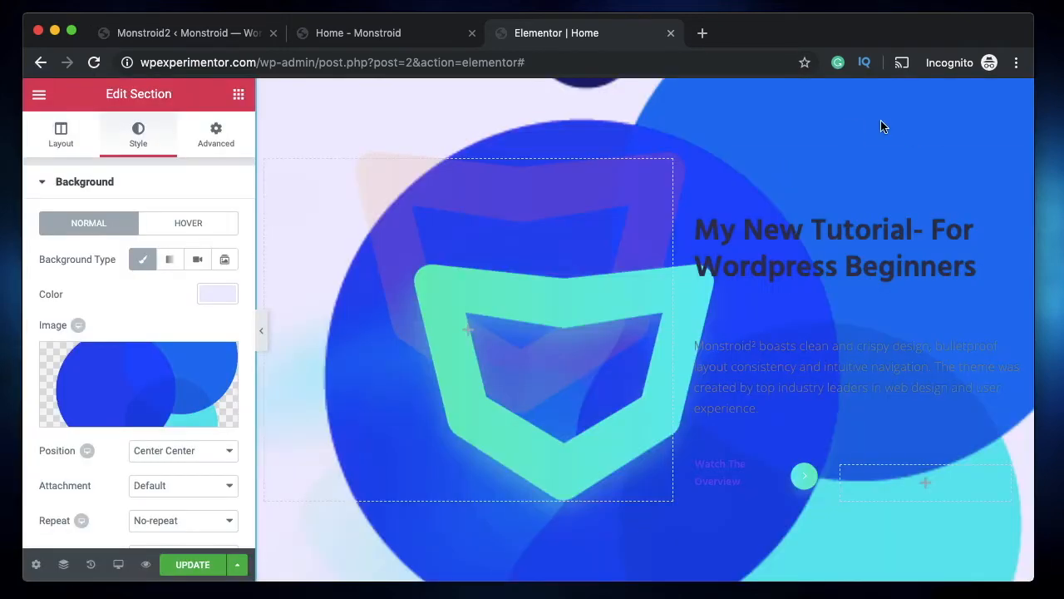
pyautogui.scroll(2, 497, 350)
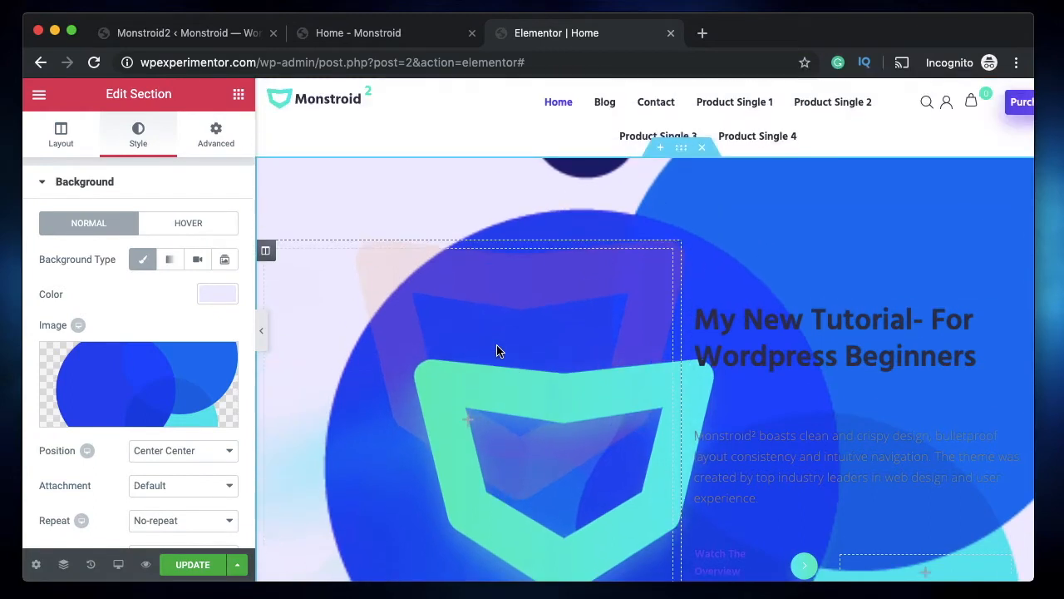
pyautogui.moveTo(126, 390)
pyautogui.click(507, 268)
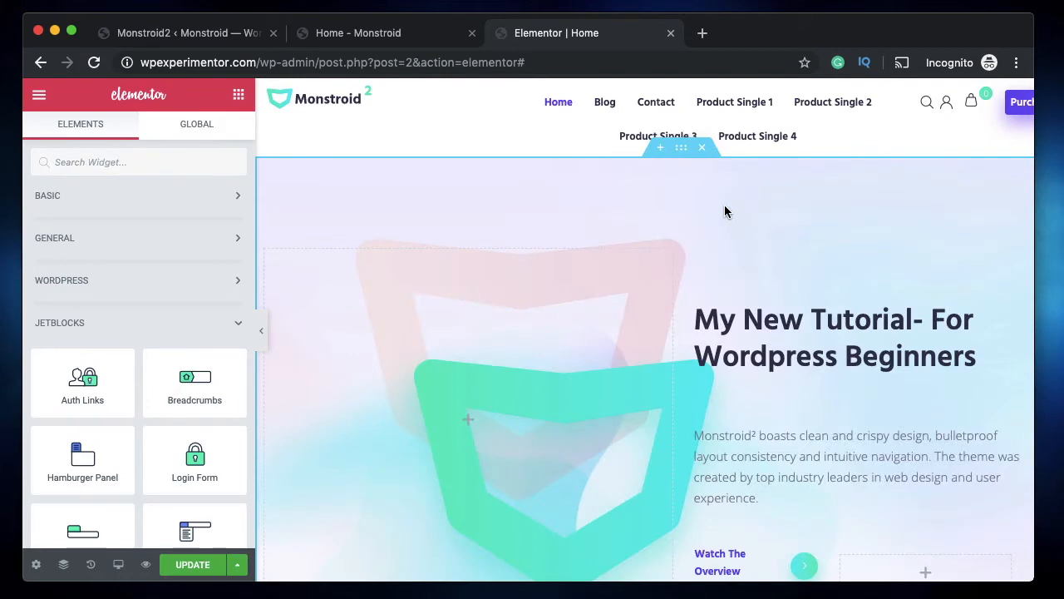
# Step: Look over the second hero section below the first and check the page's editing history and general post settings
pyautogui.scroll(-5, 724, 211)
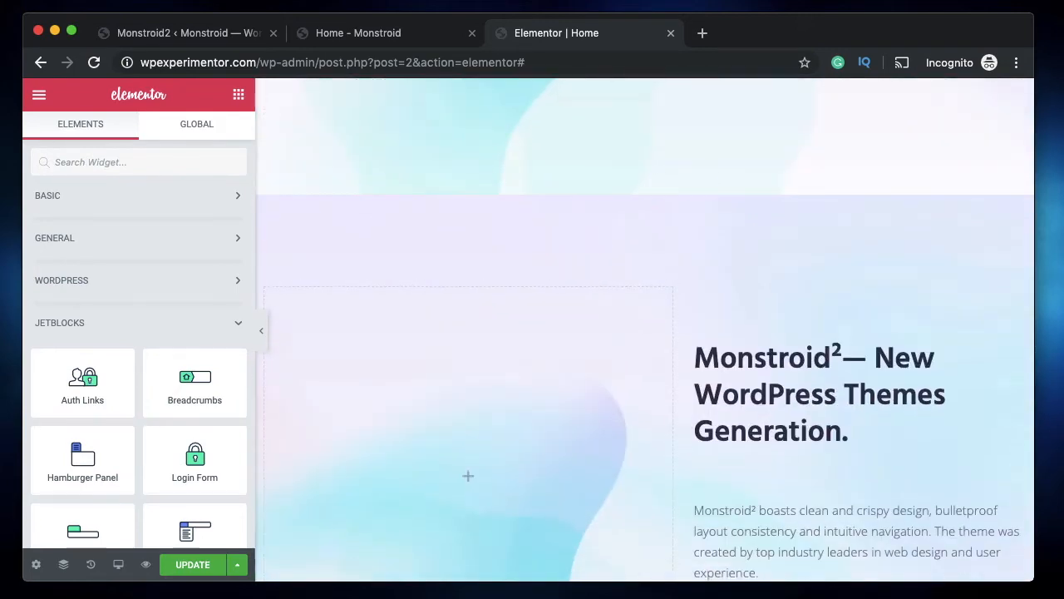
pyautogui.click(90, 565)
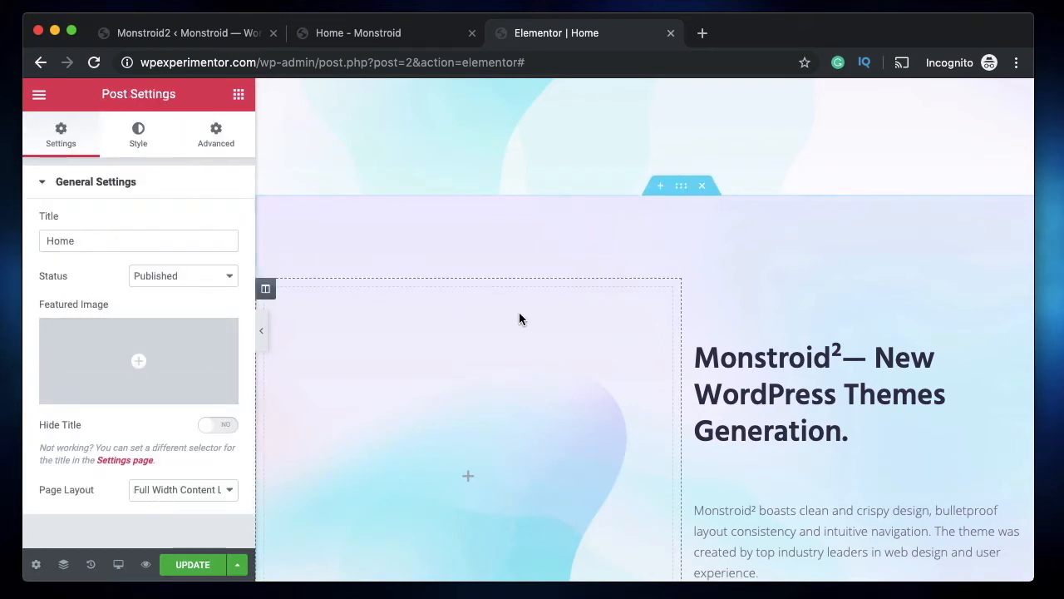
pyautogui.scroll(-3, 519, 314)
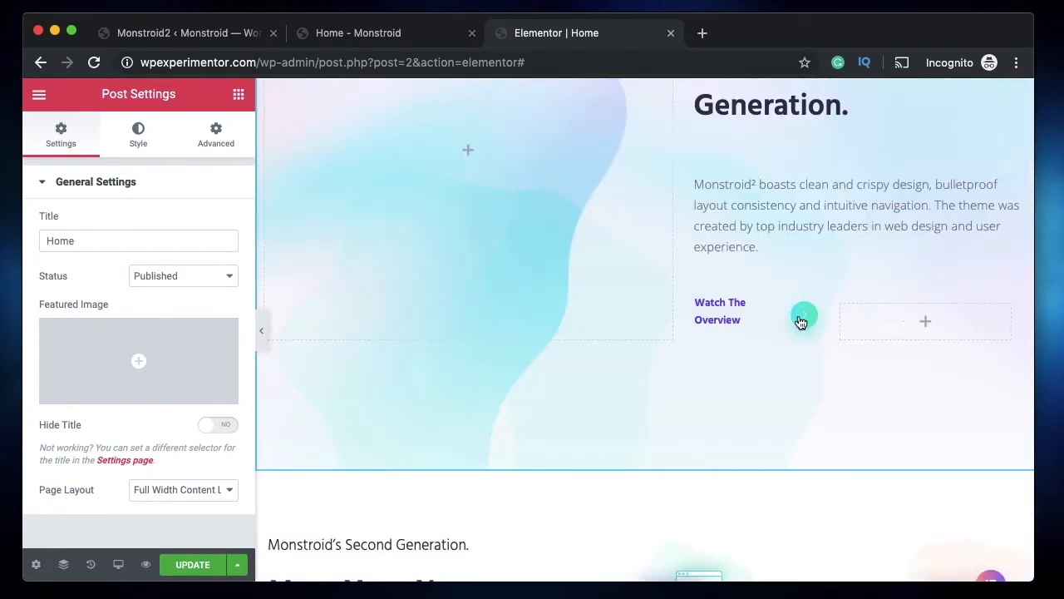
# Step: Look through the JetBlocks, JetElements and Jet Woo Builder widget categories, and look over the home page sections in the editor
pyautogui.click(469, 155)
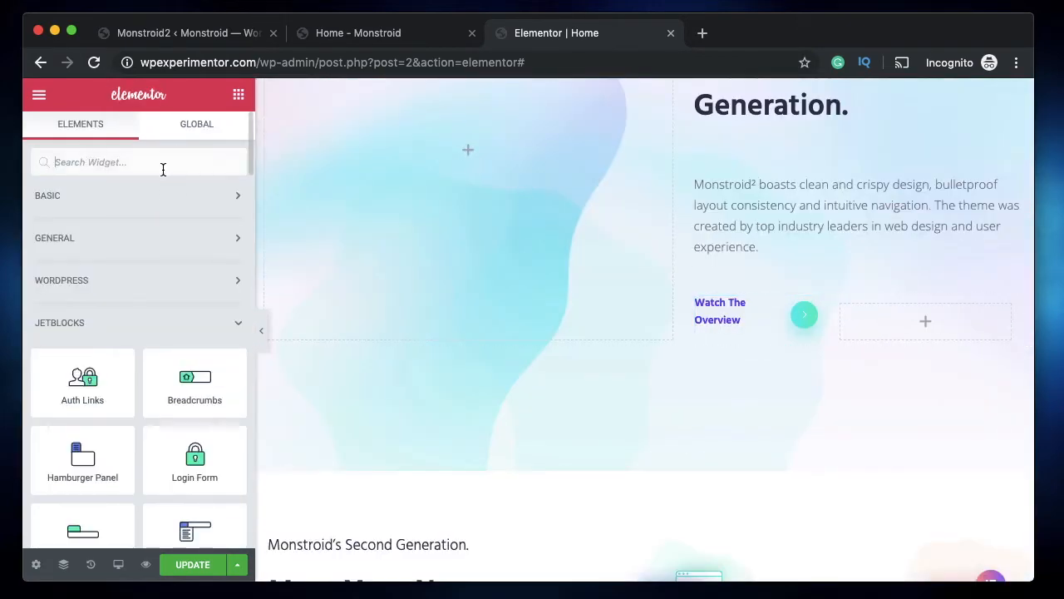
pyautogui.click(142, 329)
pyautogui.click(130, 361)
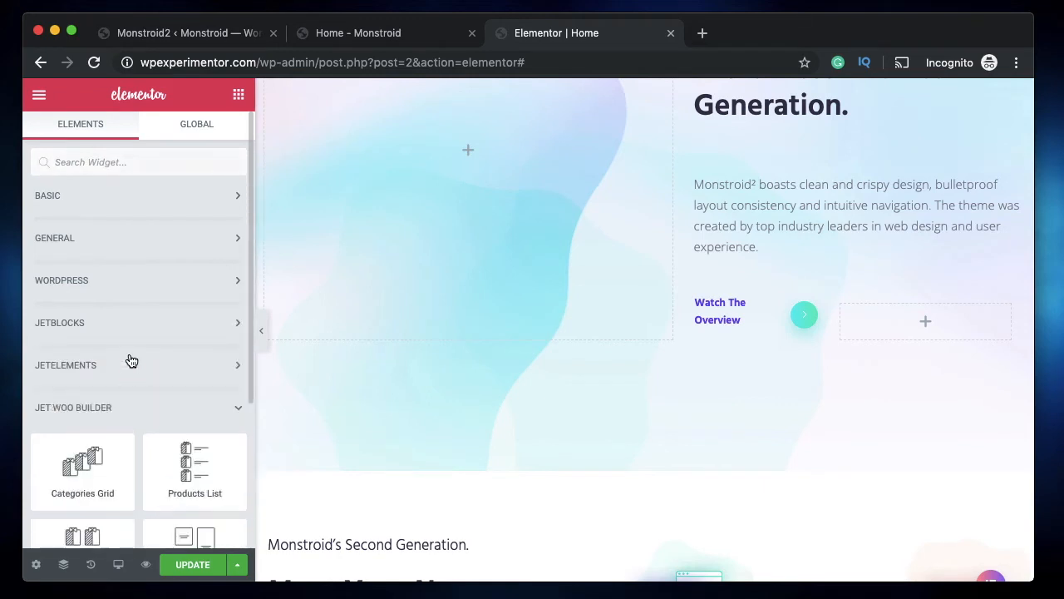
pyautogui.scroll(-3, 131, 361)
pyautogui.click(137, 297)
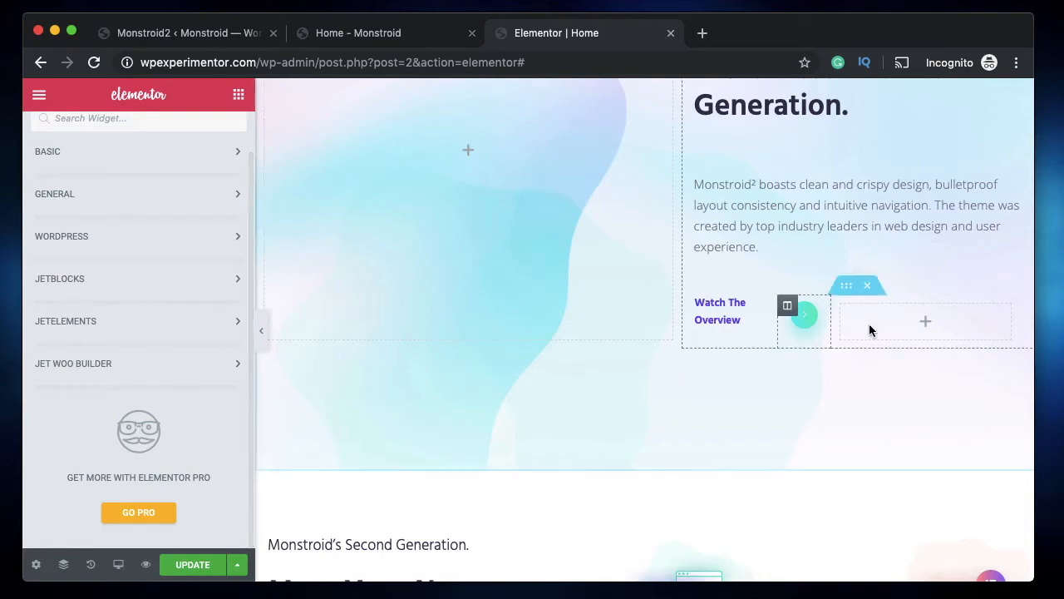
pyautogui.scroll(-5, 870, 328)
pyautogui.scroll(-2, 603, 453)
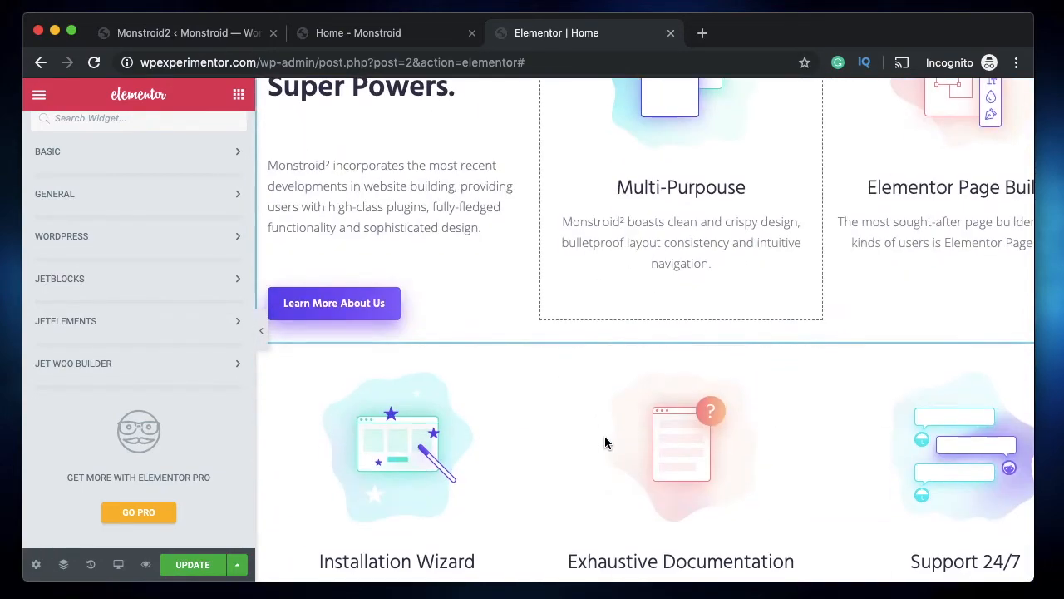
pyautogui.scroll(7, 689, 180)
pyautogui.scroll(1, 689, 176)
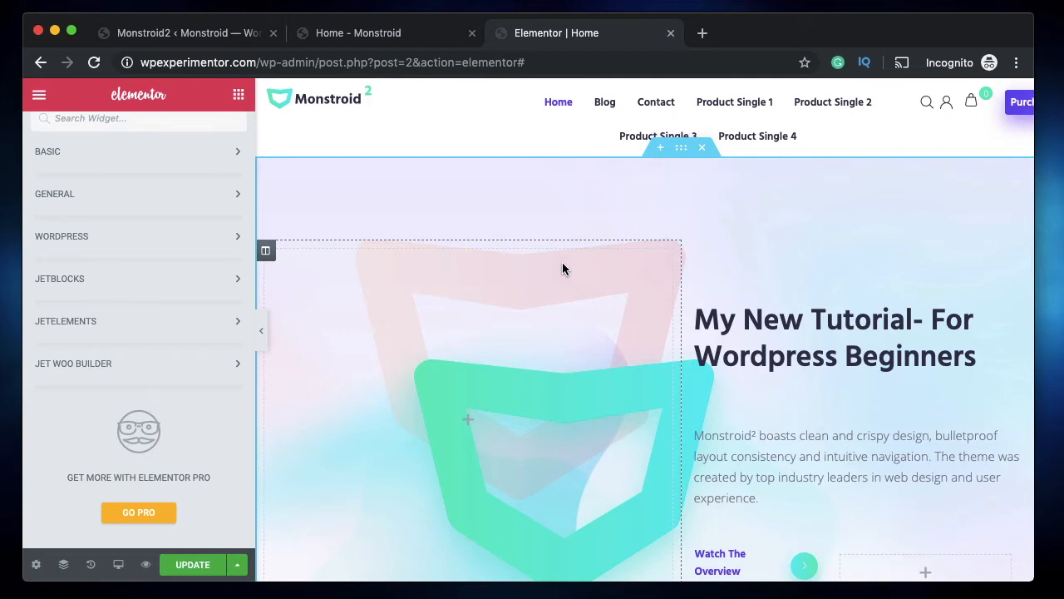
# Step: Return to the Monstroid2 dashboard and browse the available skins in the skins library
pyautogui.click(198, 33)
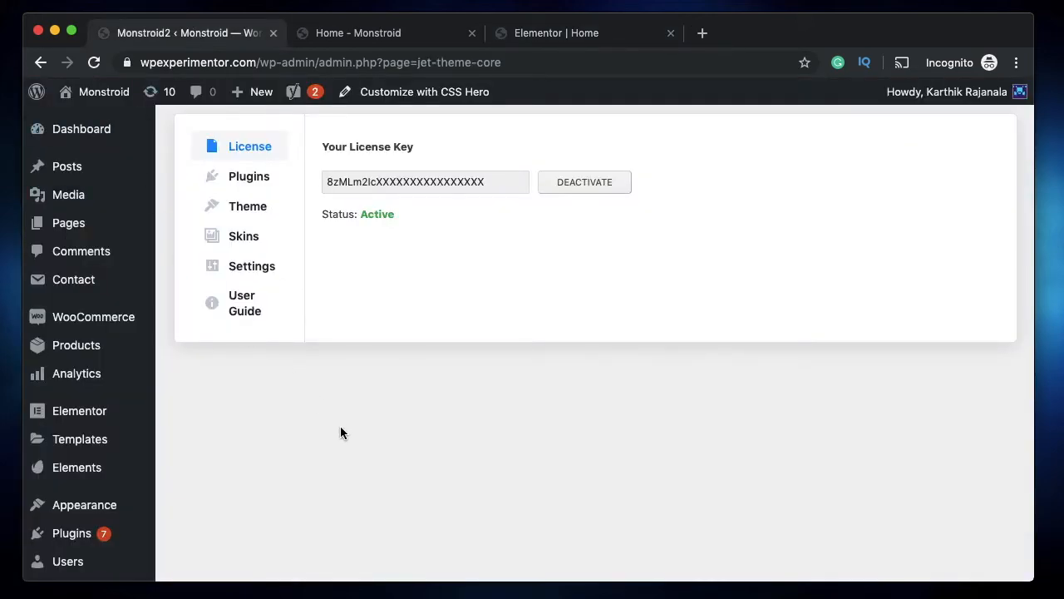
pyautogui.click(247, 241)
pyautogui.scroll(-2, 100, 466)
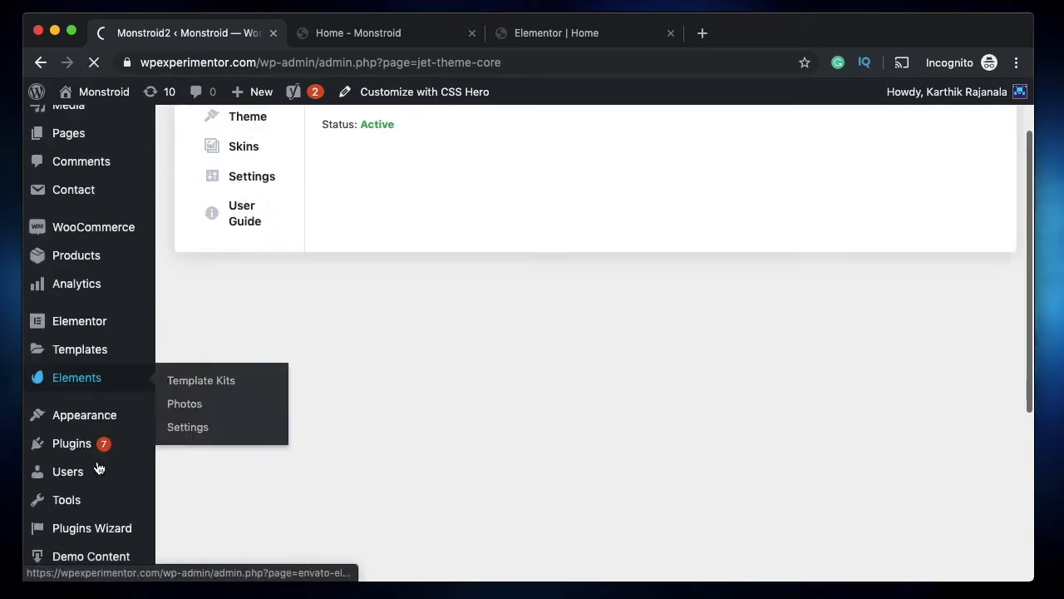
pyautogui.scroll(-4, 99, 468)
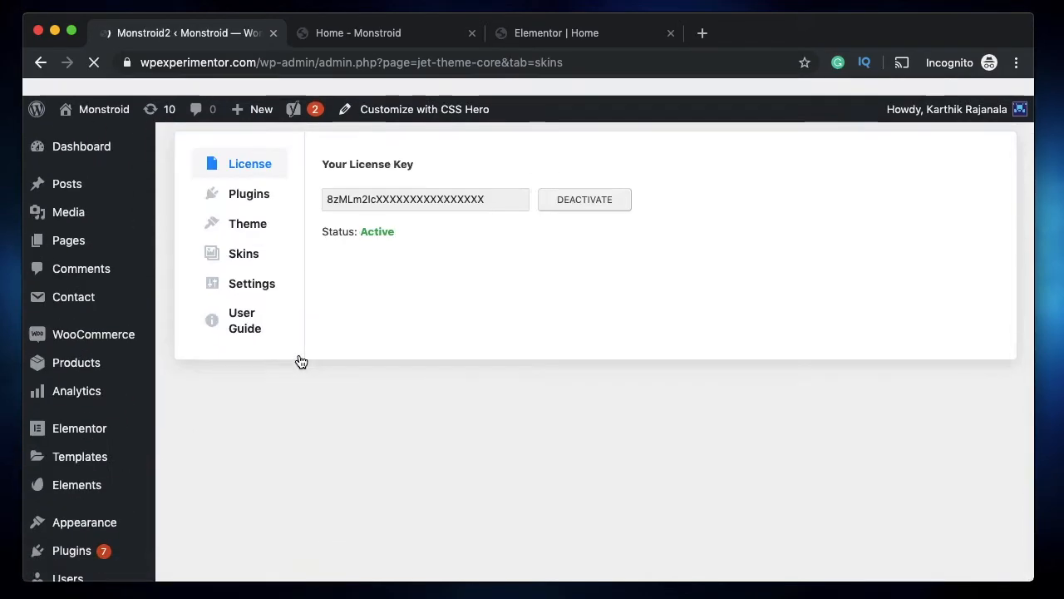
pyautogui.click(258, 235)
pyautogui.scroll(-8, 646, 371)
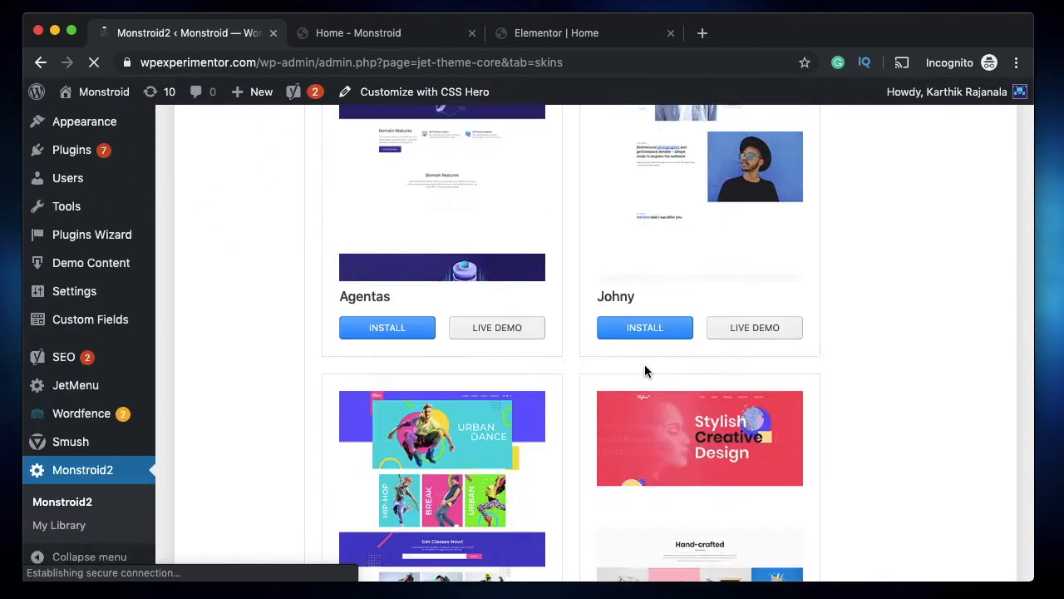
pyautogui.scroll(-5, 646, 371)
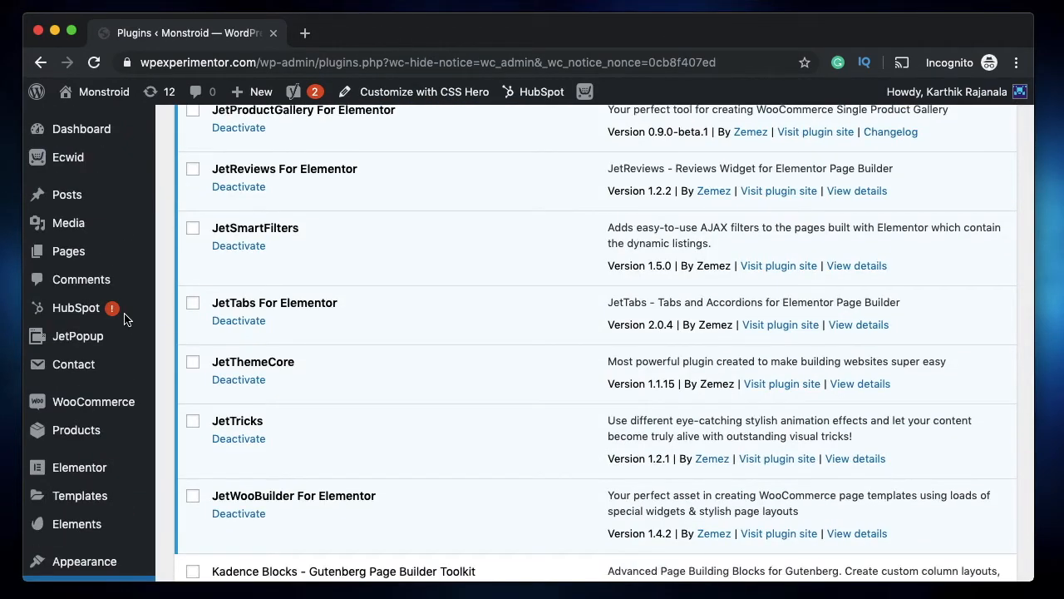
# Step: Look through the WordPress admin sections and open the theme Customizer in a new browser tab
pyautogui.scroll(-2, 124, 319)
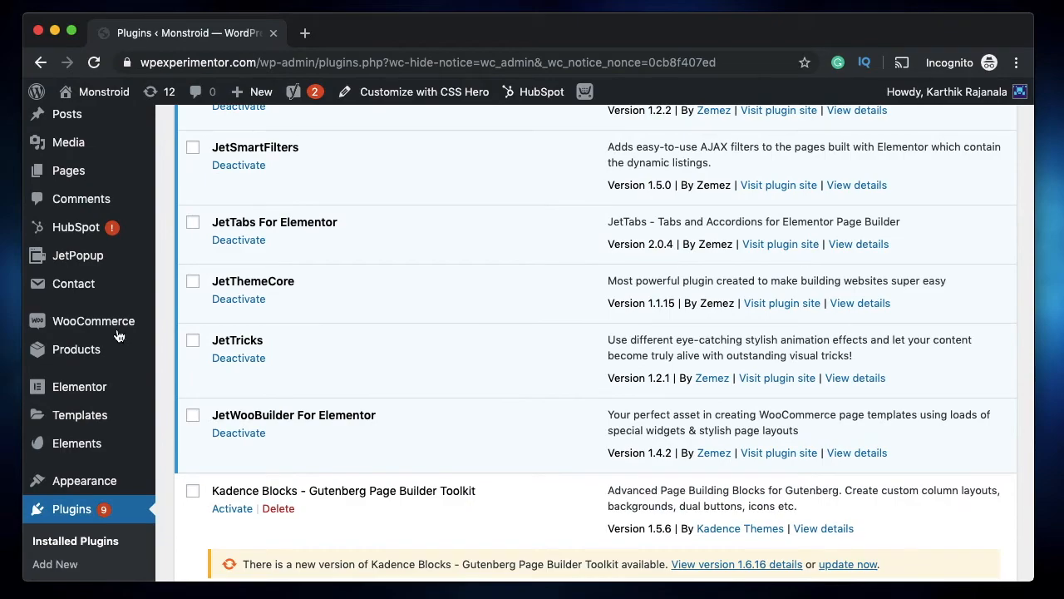
pyautogui.moveTo(97, 315)
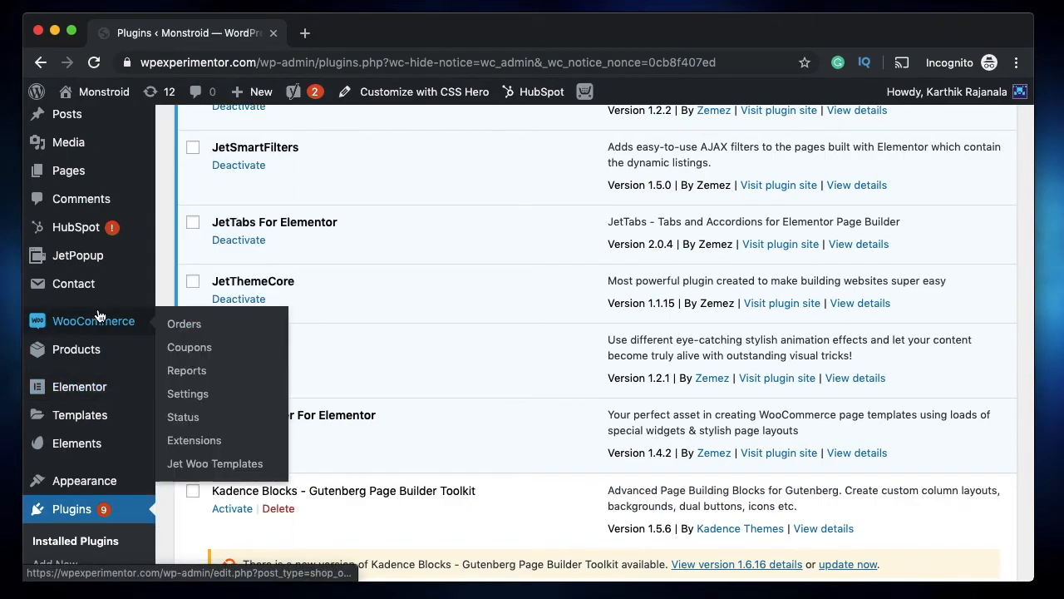
pyautogui.scroll(10, 98, 315)
pyautogui.scroll(-8, 97, 316)
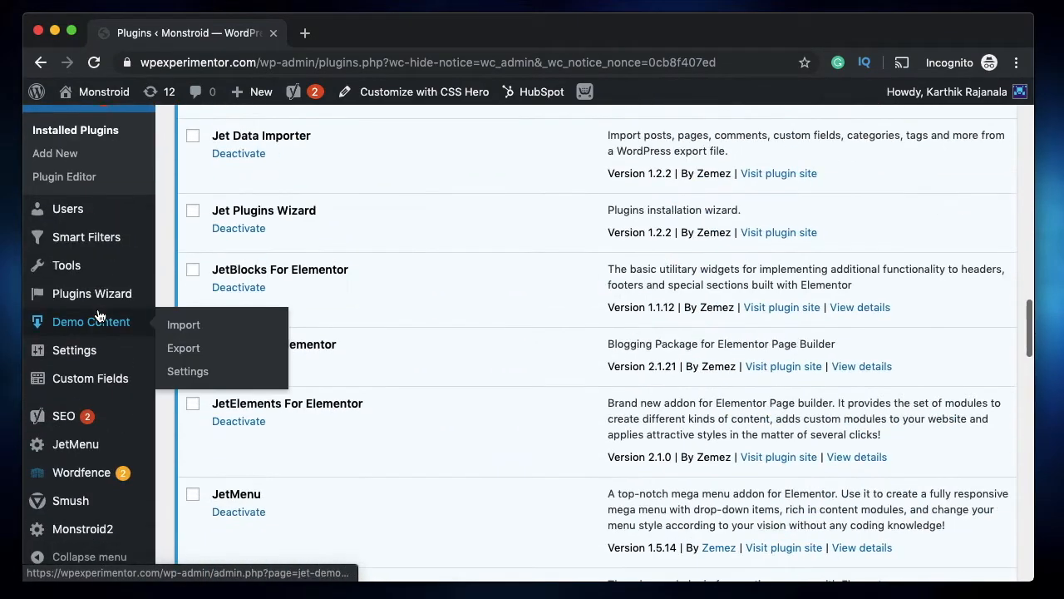
pyautogui.moveTo(89, 348)
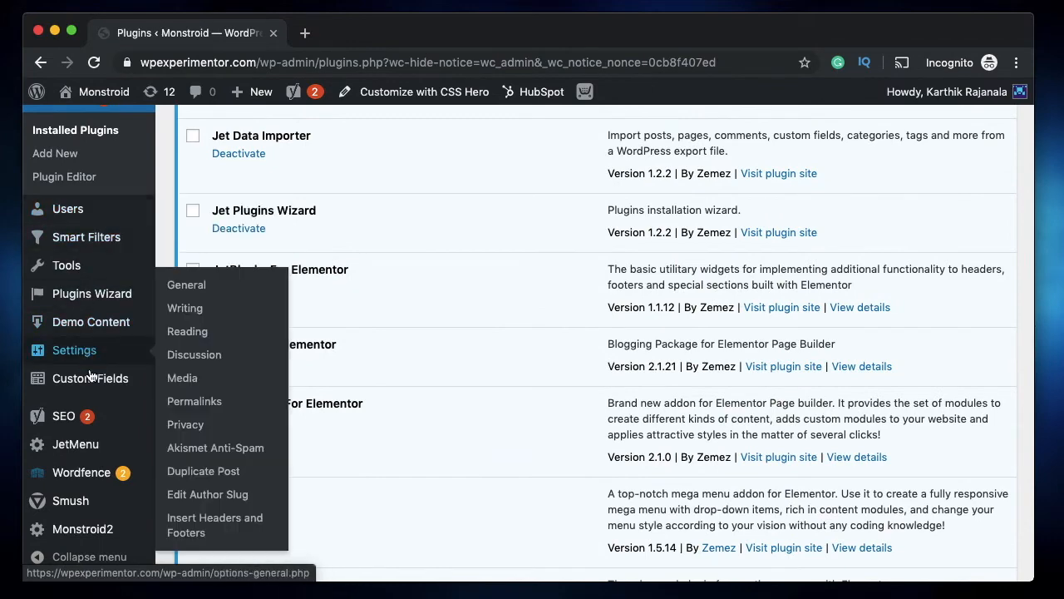
pyautogui.click(93, 393)
pyautogui.scroll(5, 95, 366)
pyautogui.moveTo(97, 337)
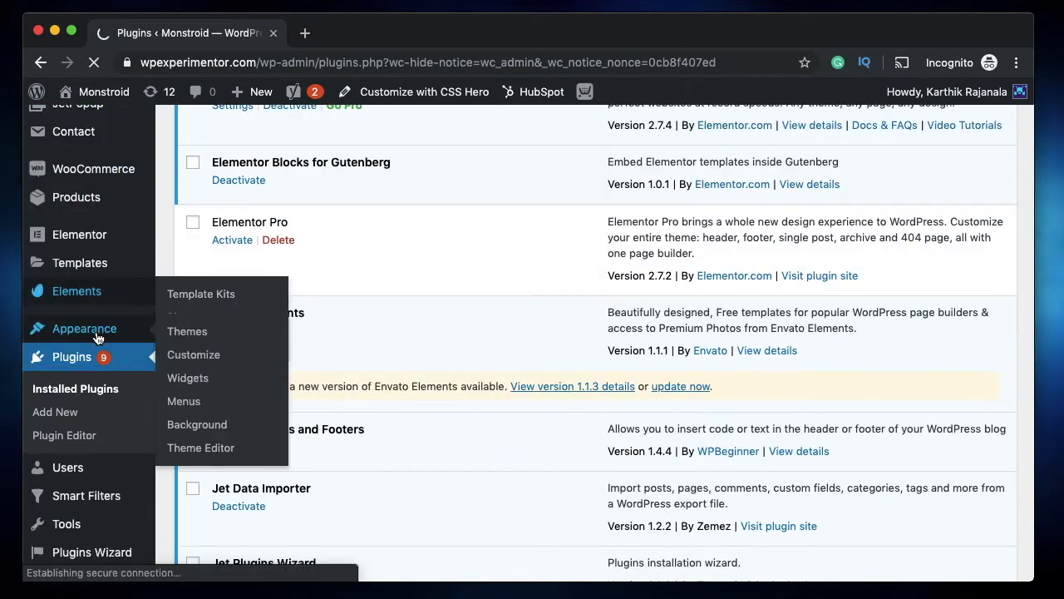
pyautogui.keyDown('super'); pyautogui.click(188, 359); pyautogui.keyUp('super')
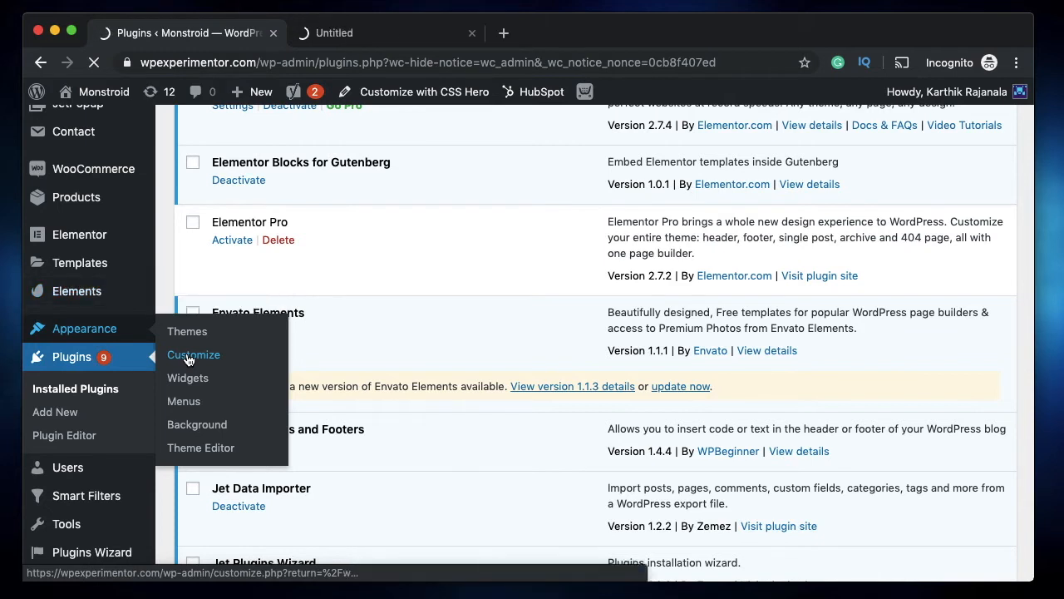
pyautogui.click(399, 40)
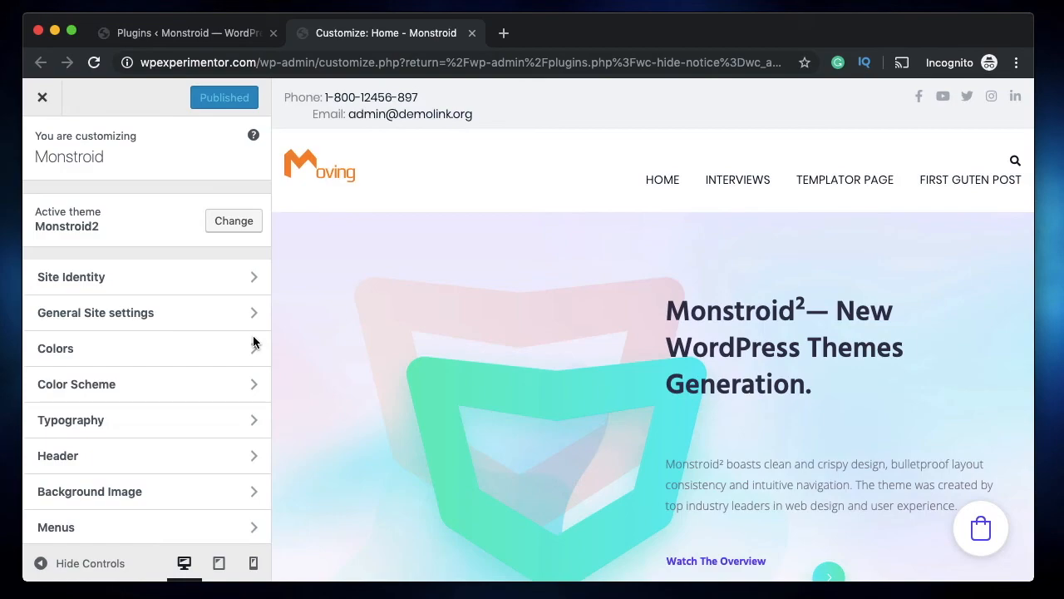
# Step: Set the overlapping blue circles graphic from the media library as the site logo, skipping the crop
pyautogui.click(175, 285)
pyautogui.click(106, 233)
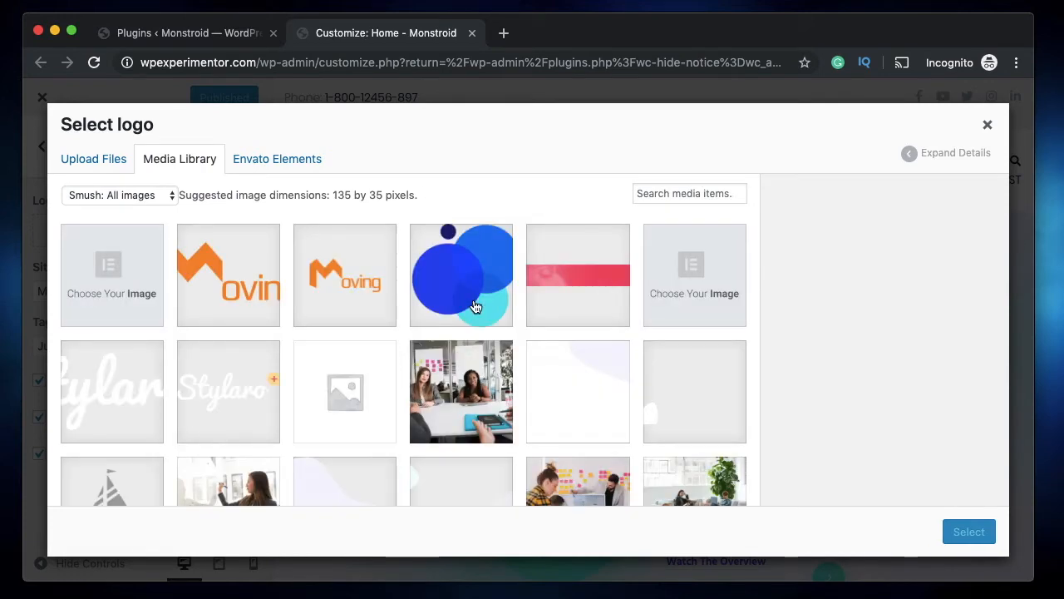
pyautogui.click(476, 307)
pyautogui.click(968, 531)
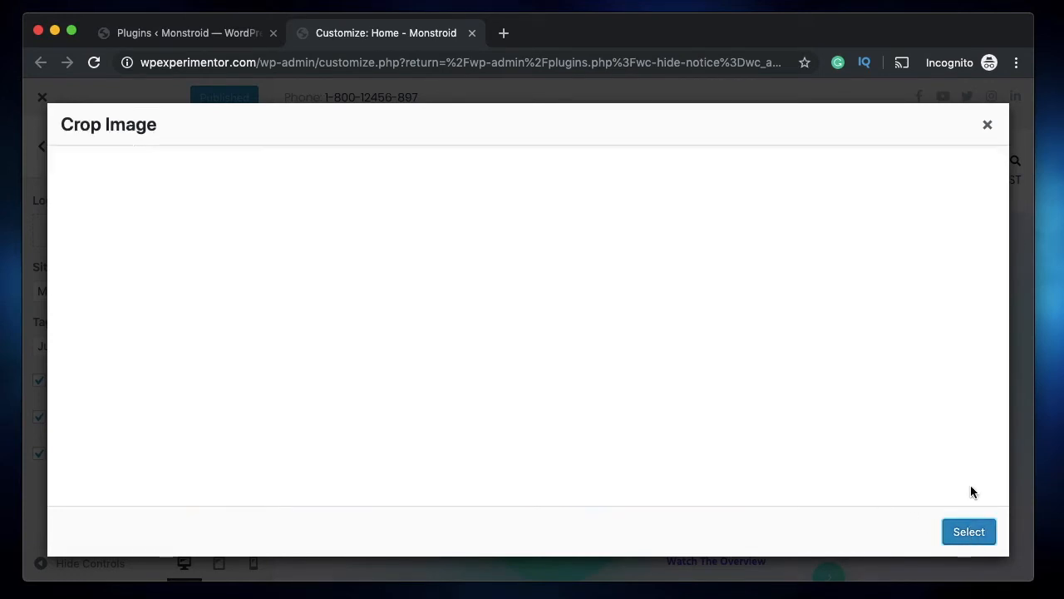
pyautogui.click(936, 533)
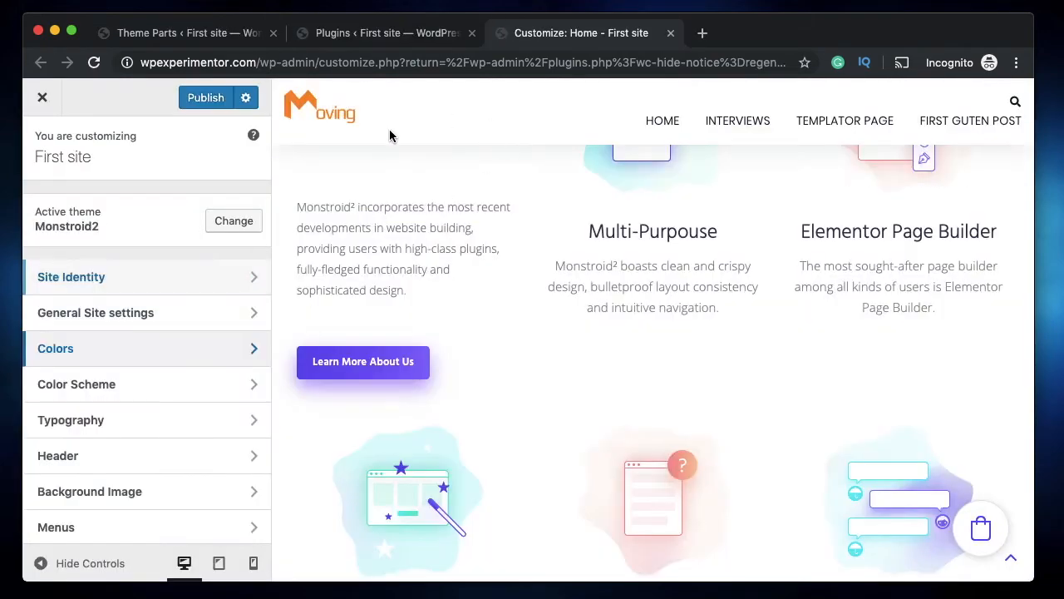
# Step: Look over the site header preview and review the logo, site title and tagline in the Site Identity settings
pyautogui.scroll(8, 404, 135)
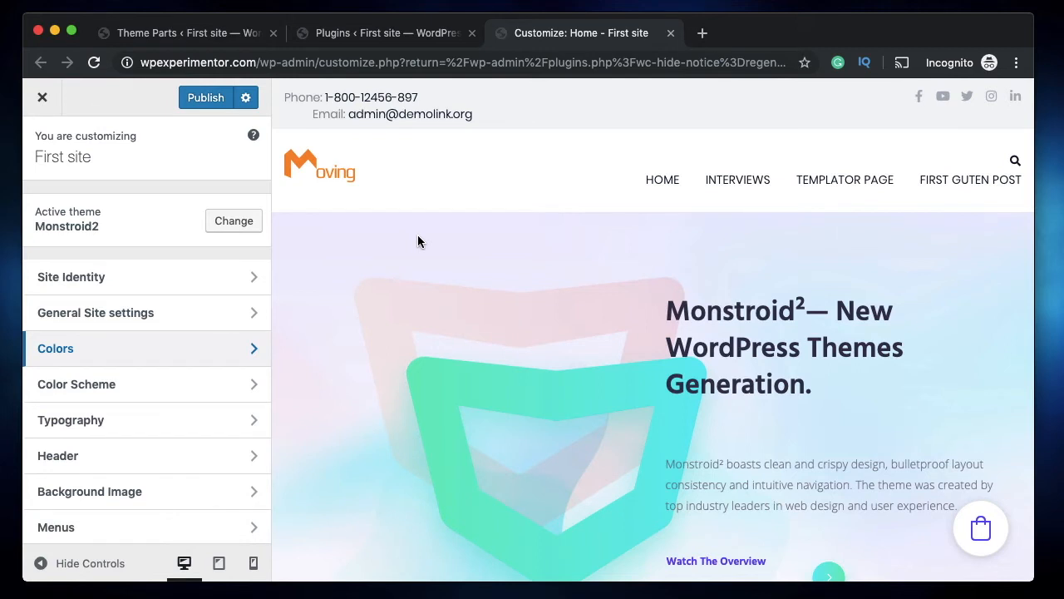
pyautogui.click(163, 287)
pyautogui.click(46, 146)
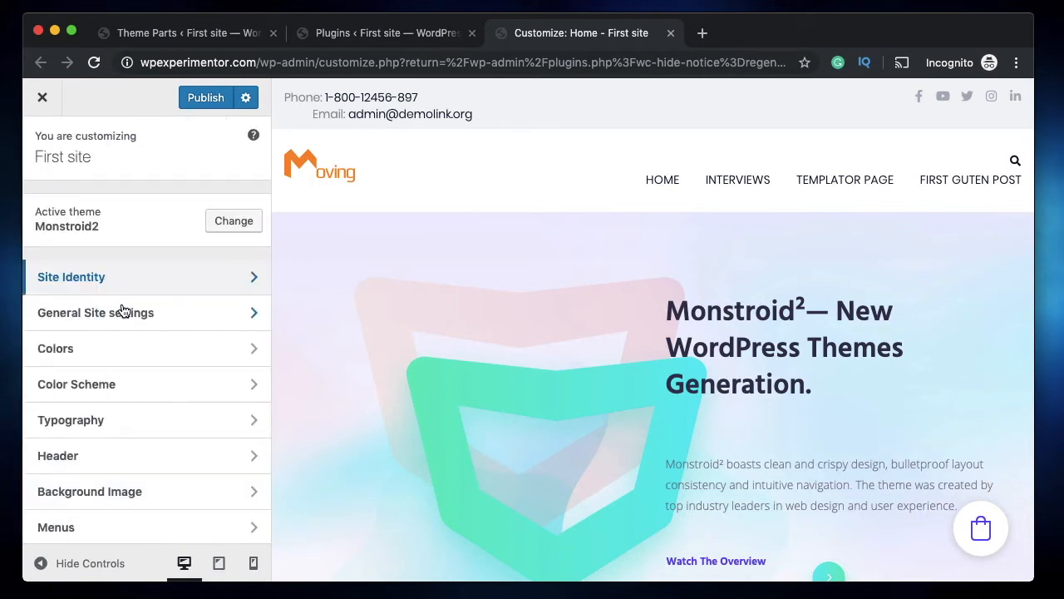
pyautogui.click(130, 277)
pyautogui.scroll(-3, 174, 373)
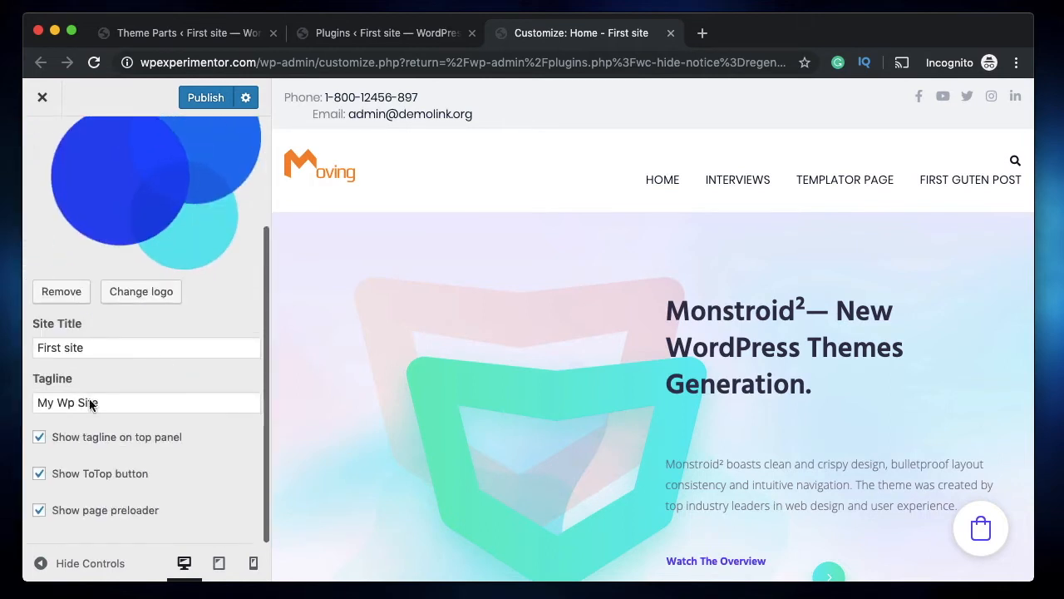
pyautogui.tripleClick(114, 350)
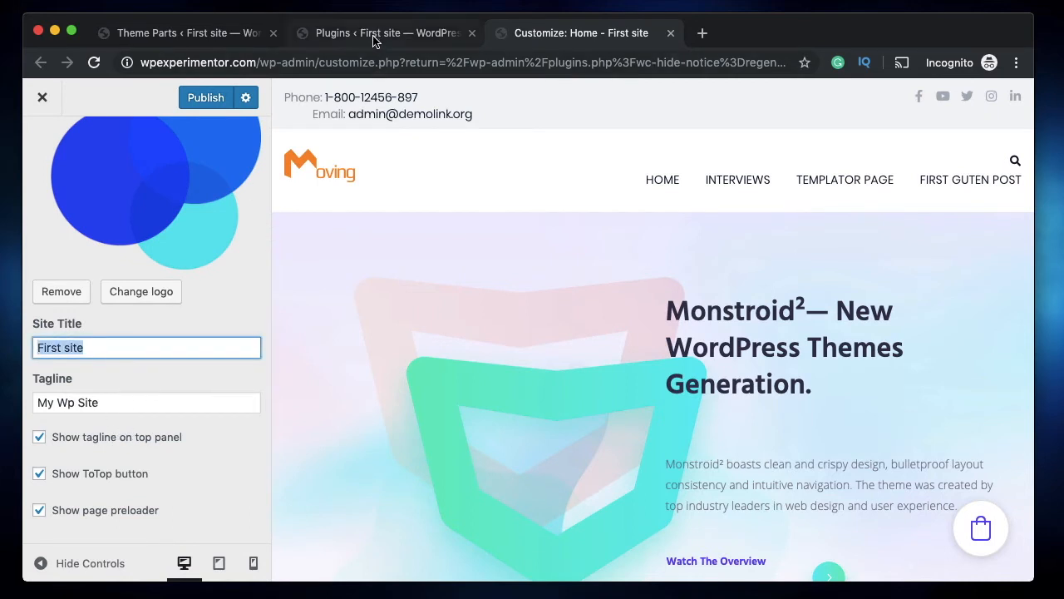
pyautogui.click(170, 349)
pyautogui.tripleClick(123, 400)
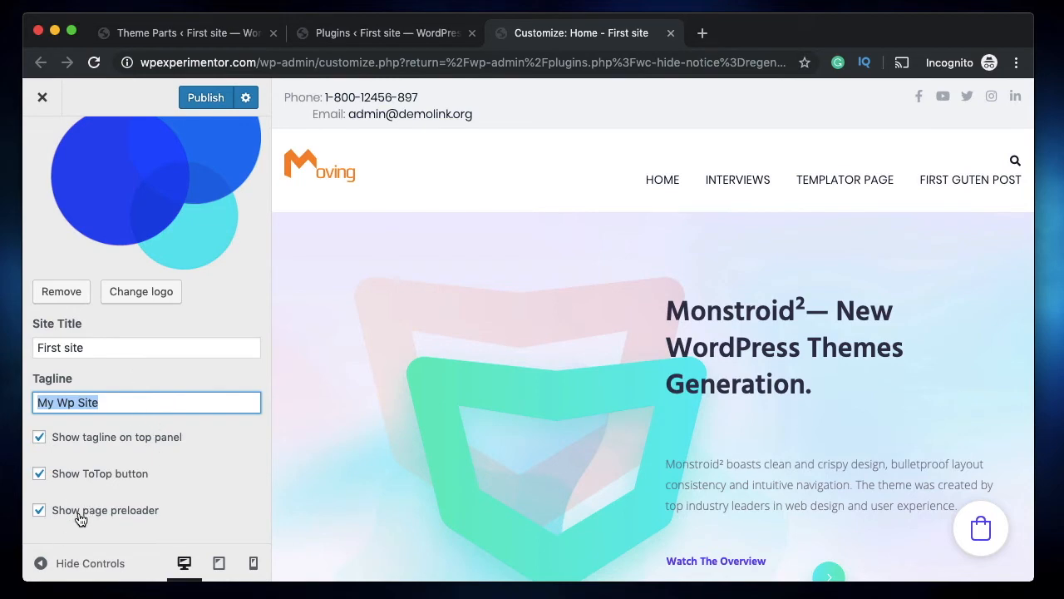
# Step: Test the ToTop button in the home page preview and leave the Site Identity settings
pyautogui.scroll(-10, 635, 472)
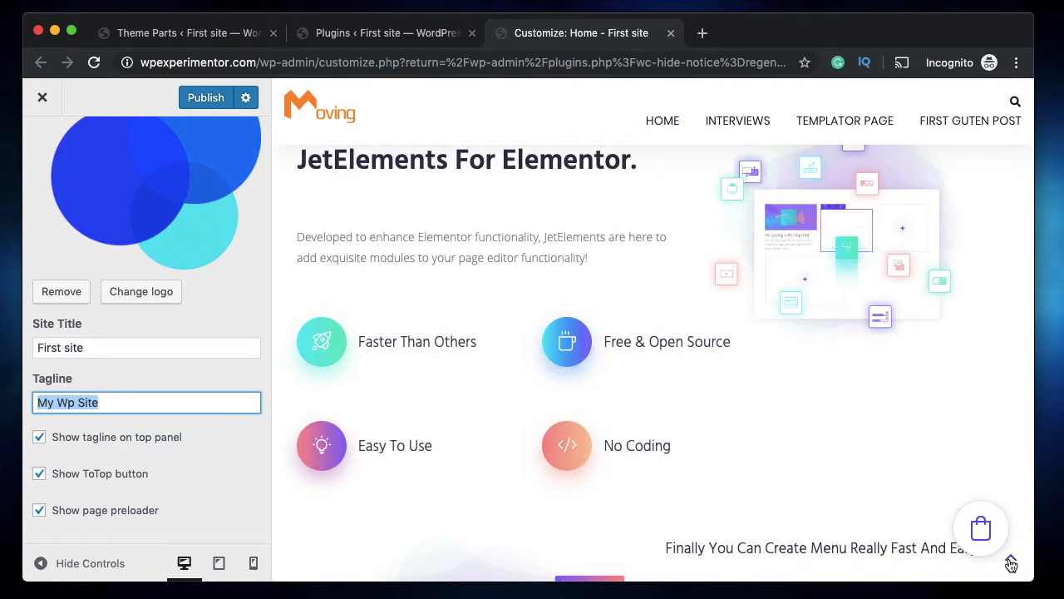
pyautogui.click(1012, 560)
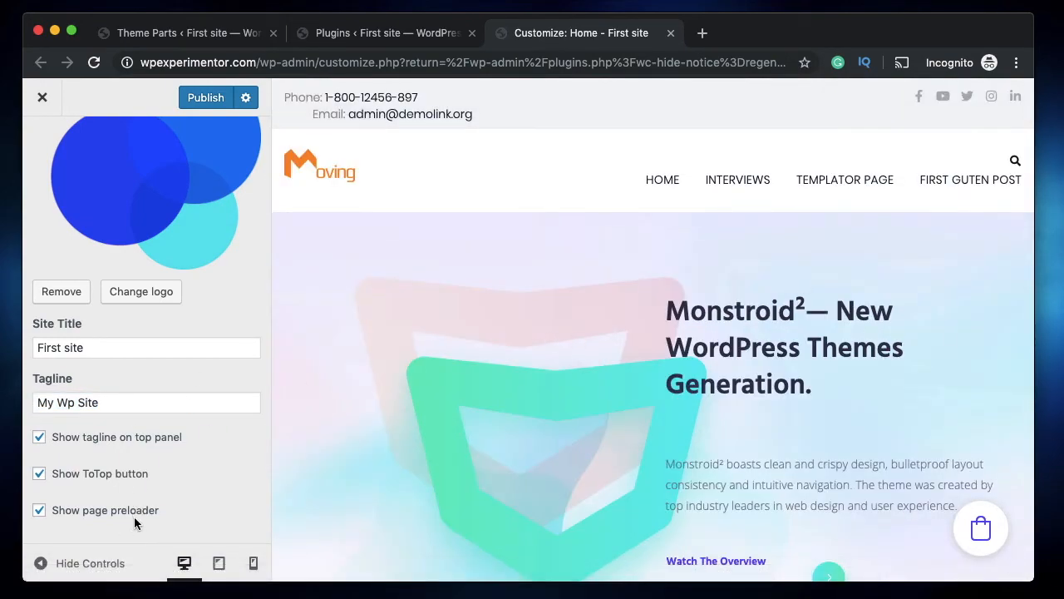
pyautogui.scroll(5, 176, 339)
pyautogui.click(42, 158)
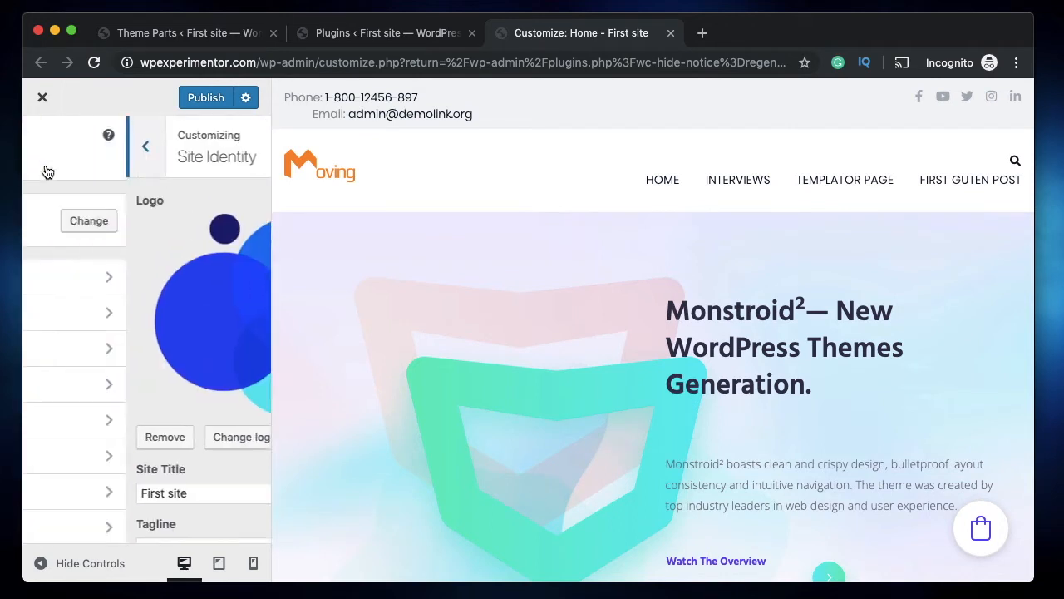
# Step: Replace the favicon with the overlapping blue circles graphic, cropped to a square, in the General Site settings
pyautogui.click(155, 306)
pyautogui.click(147, 207)
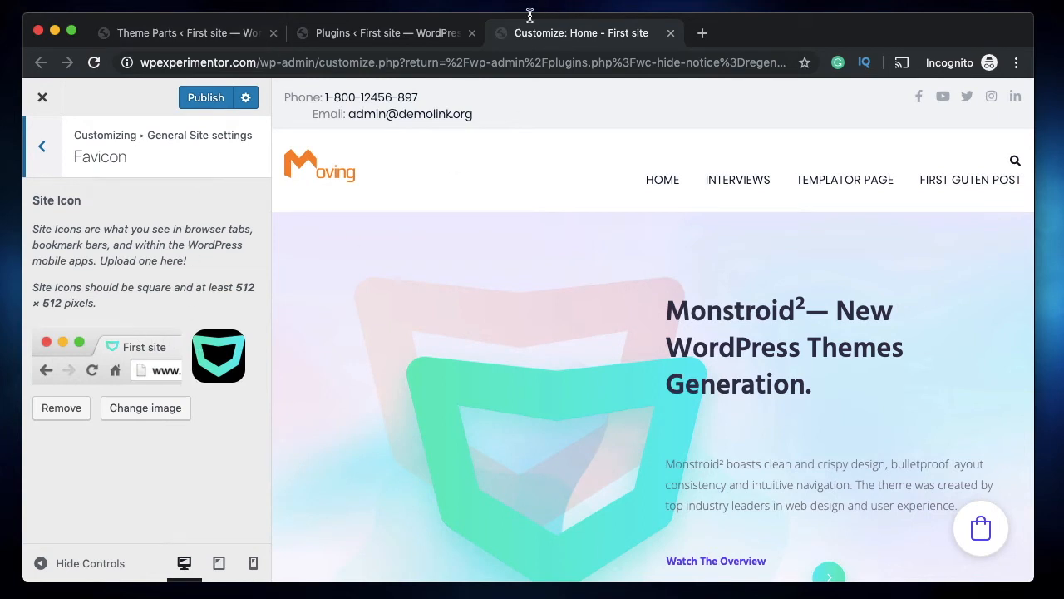
pyautogui.click(115, 408)
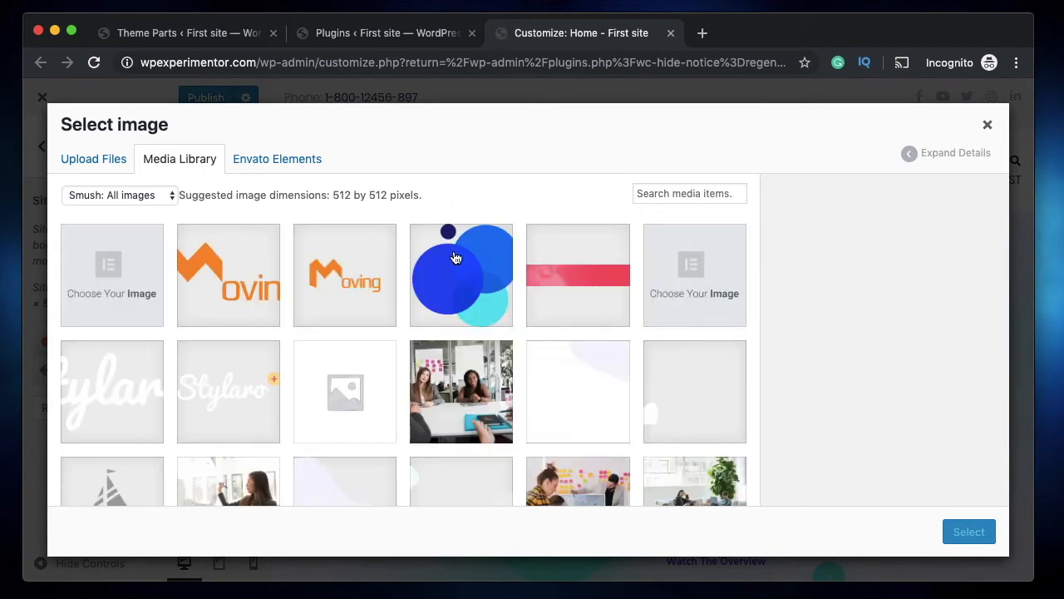
pyautogui.click(456, 258)
pyautogui.click(964, 533)
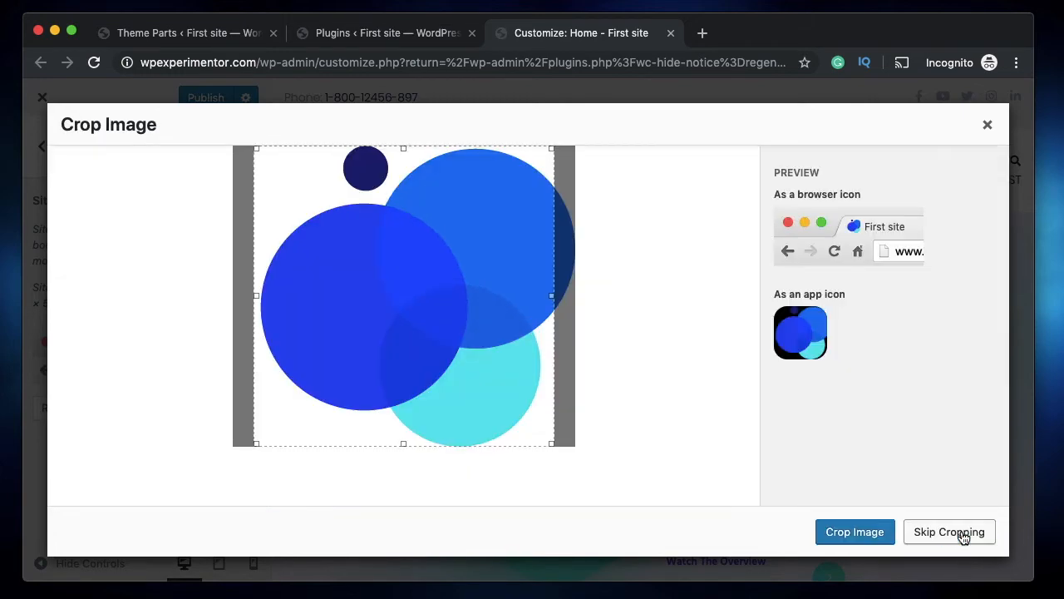
pyautogui.click(885, 535)
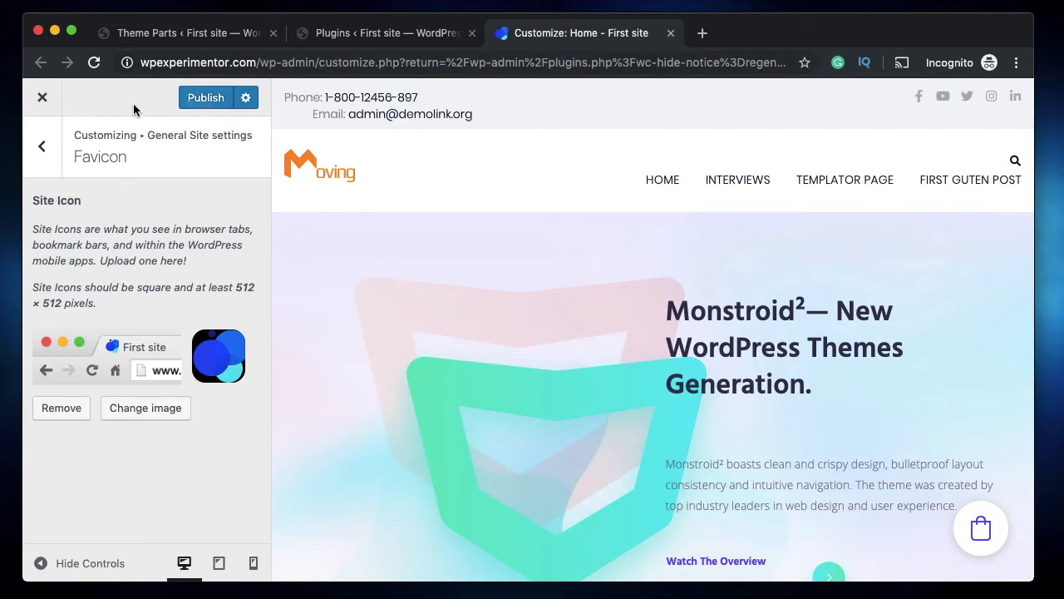
pyautogui.click(42, 145)
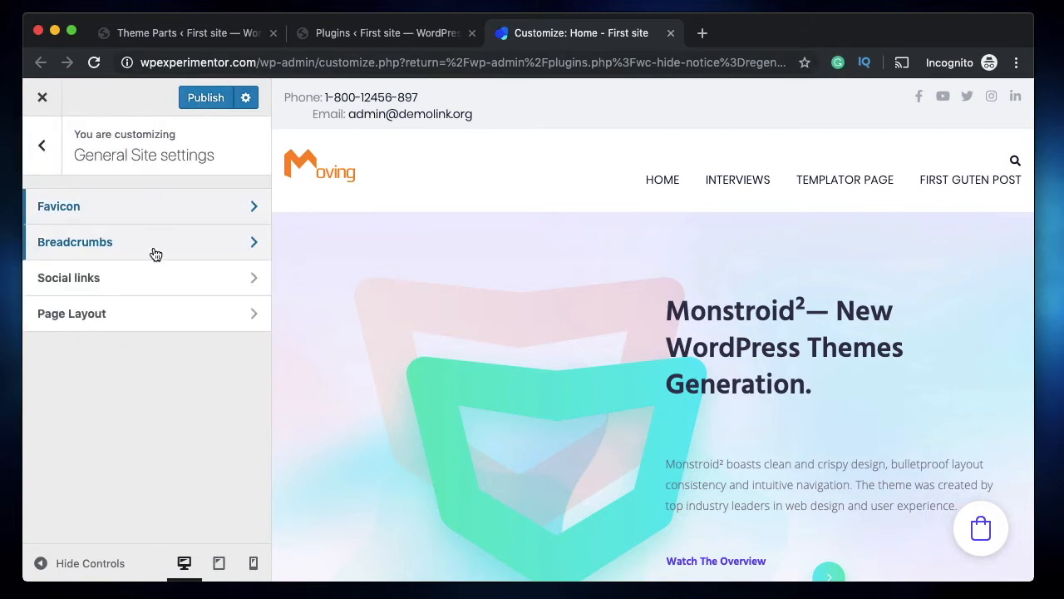
# Step: Review the Breadcrumbs and Social links options in the General Site settings
pyautogui.click(155, 244)
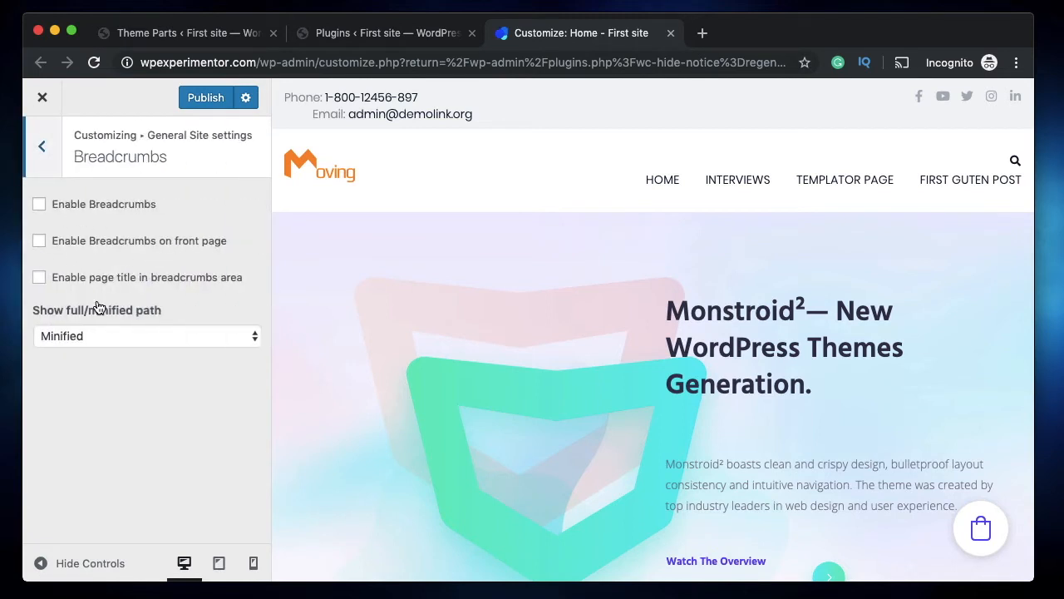
pyautogui.click(42, 146)
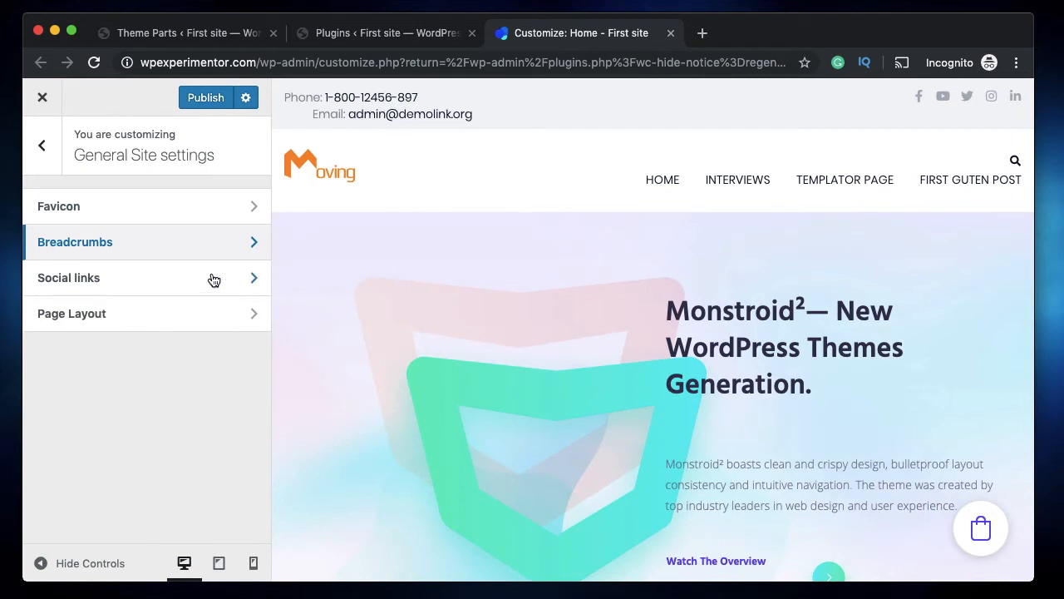
pyautogui.click(172, 279)
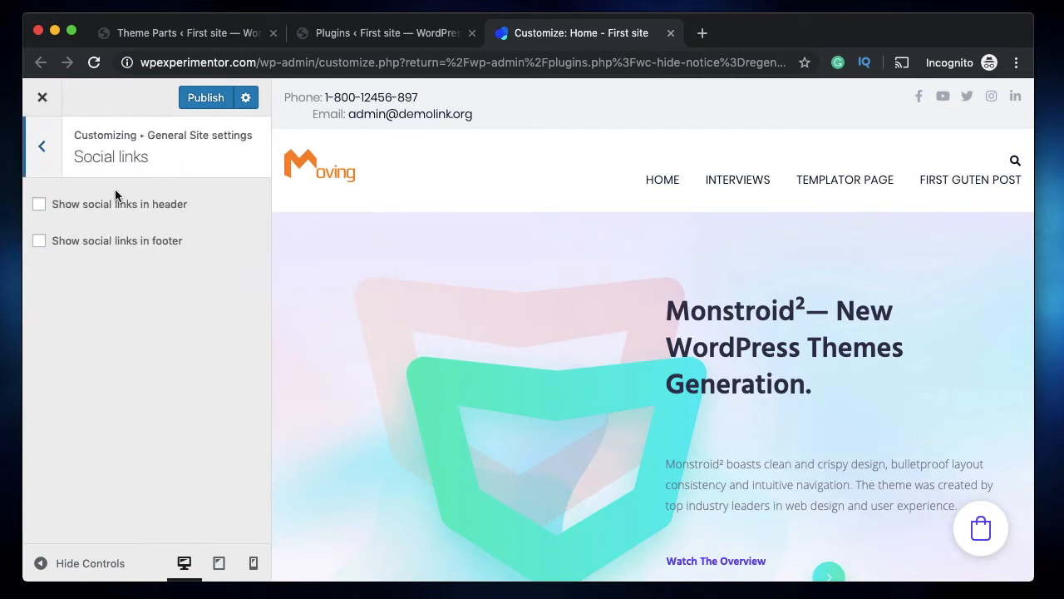
pyautogui.click(50, 149)
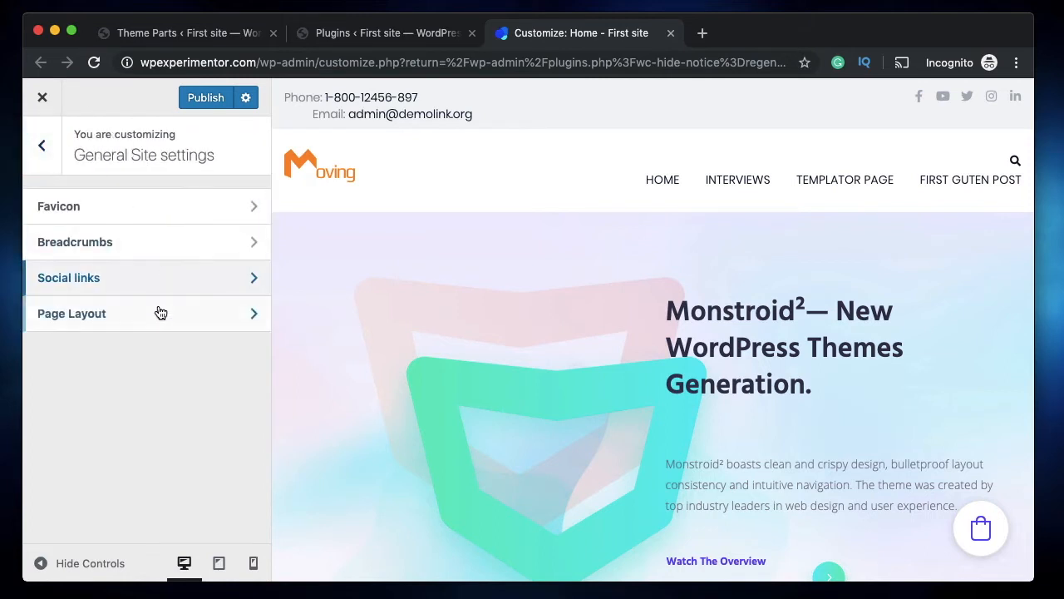
# Step: Try the Boxed container type for the page layout and restore it to Fullwidth
pyautogui.click(159, 312)
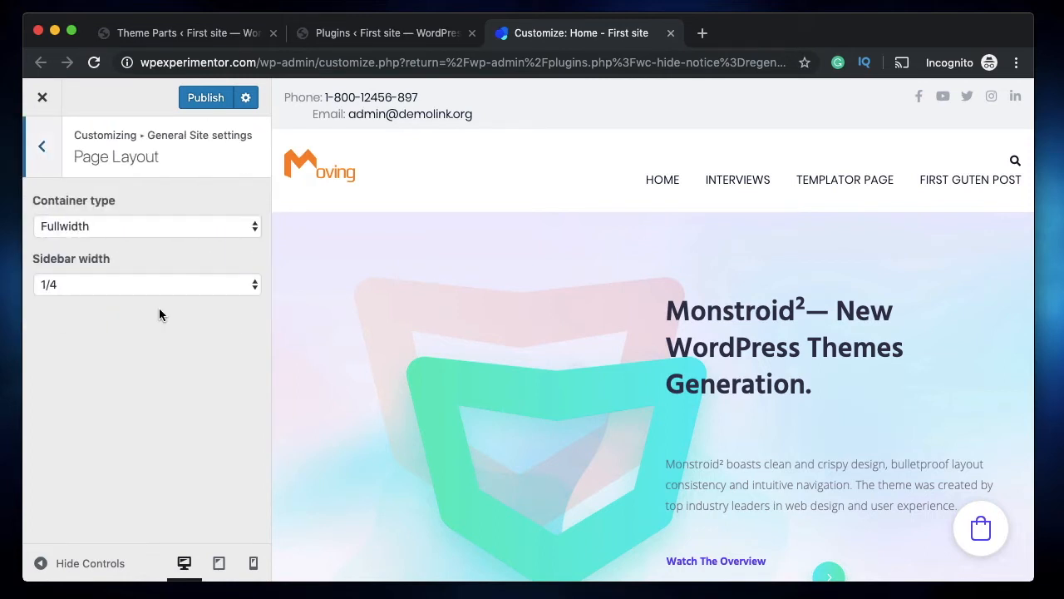
pyautogui.click(109, 228)
pyautogui.click(111, 206)
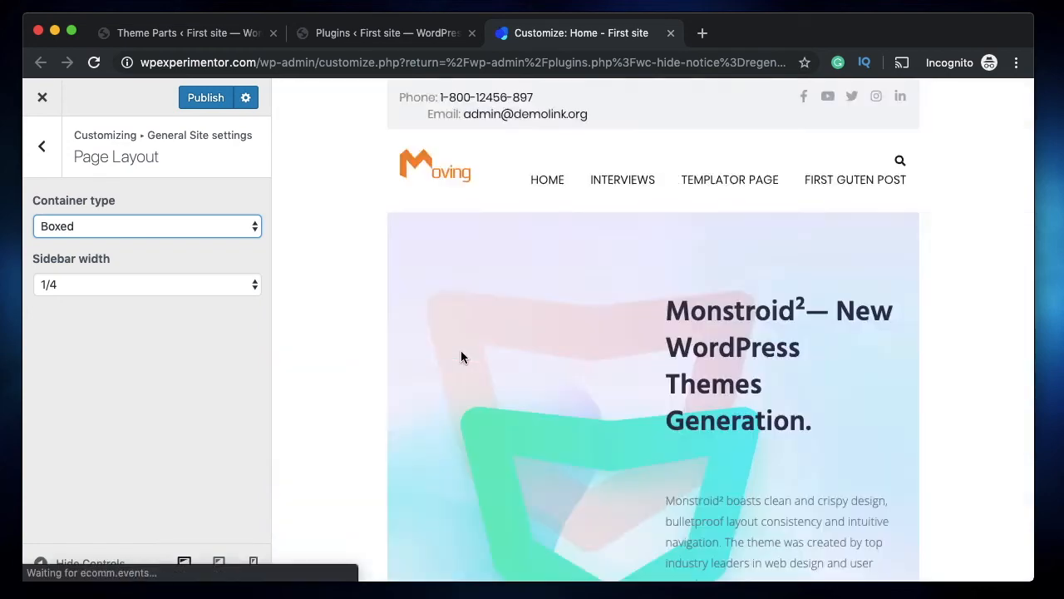
pyautogui.scroll(-15, 715, 404)
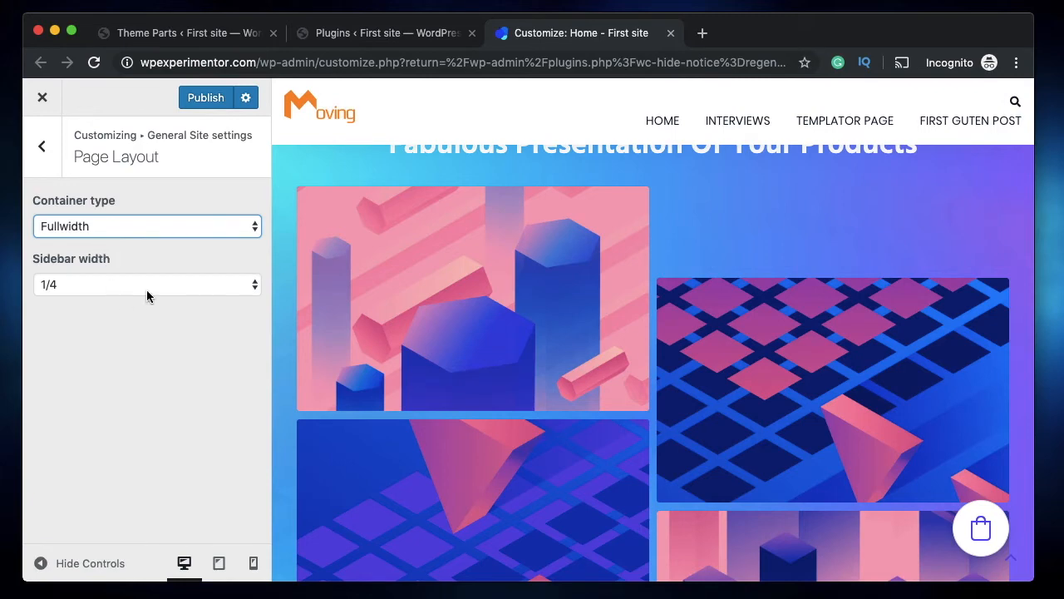
pyautogui.click(41, 146)
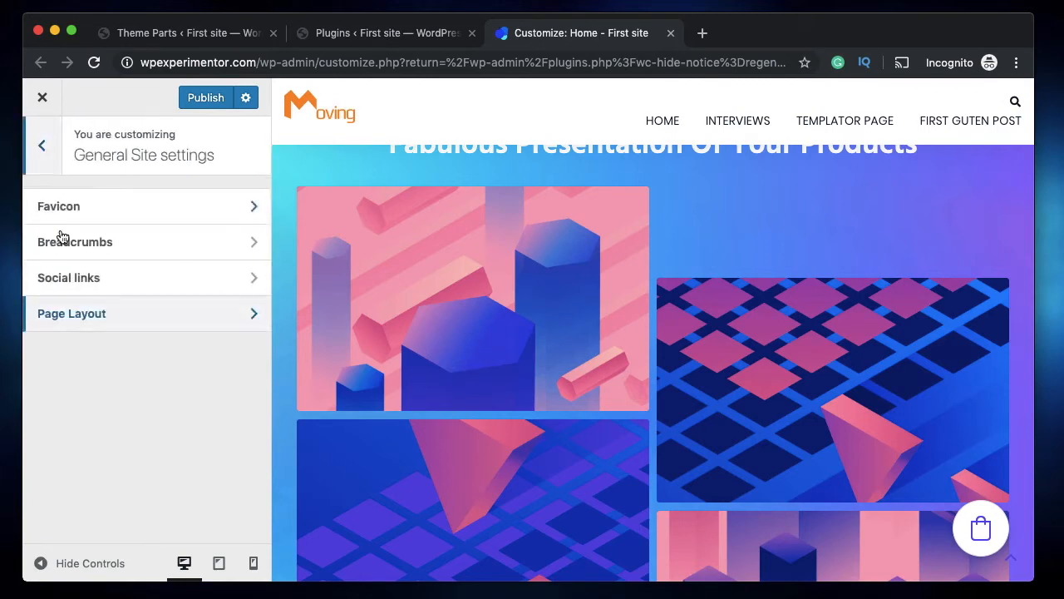
pyautogui.click(43, 166)
# Step: Set the body background color to the yellow preset swatch in the Colors settings
pyautogui.scroll(-3, 95, 358)
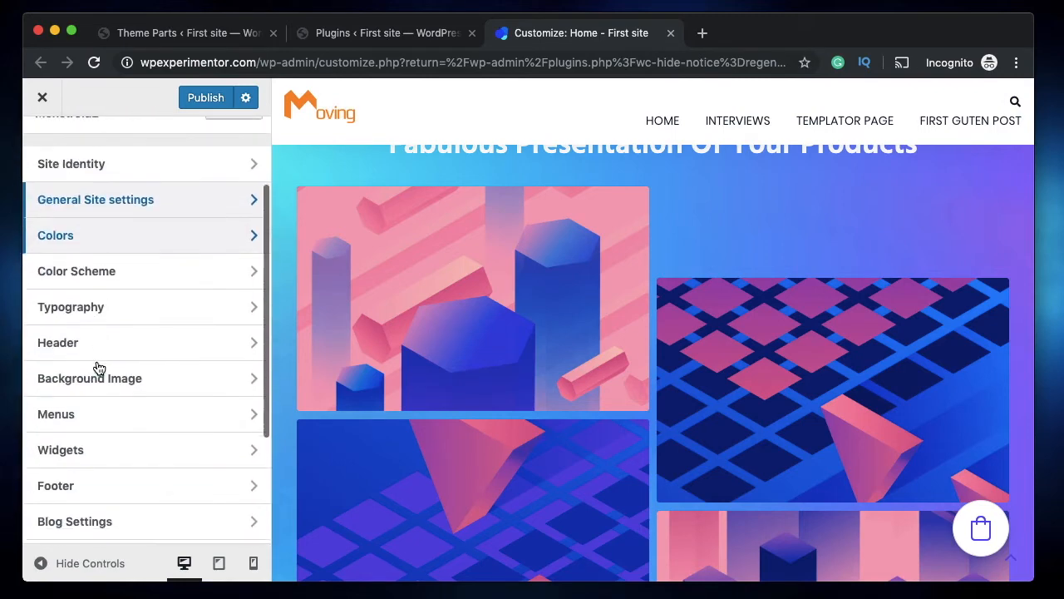
pyautogui.click(138, 242)
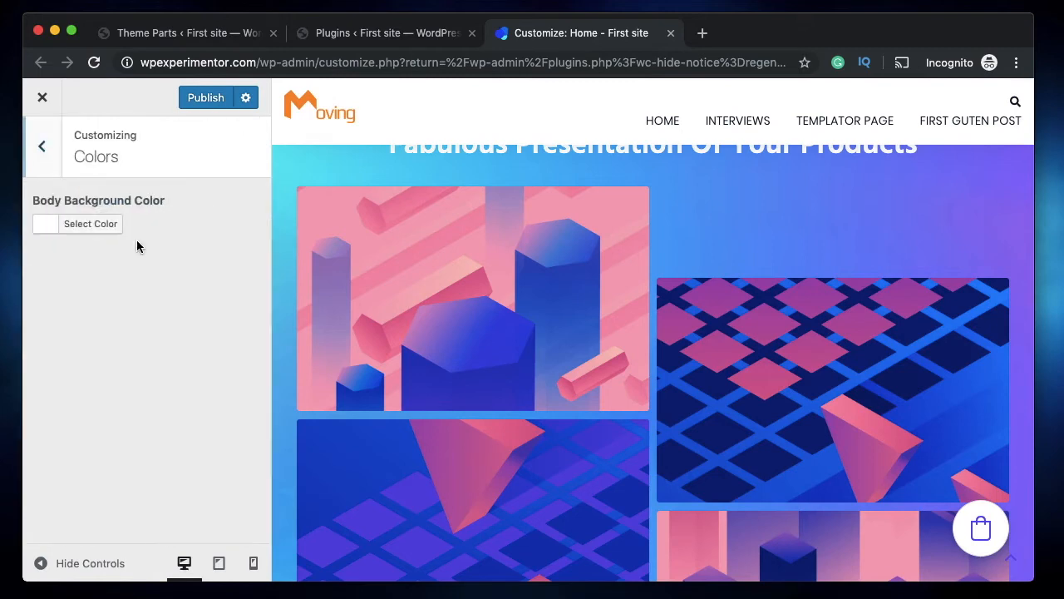
pyautogui.click(89, 228)
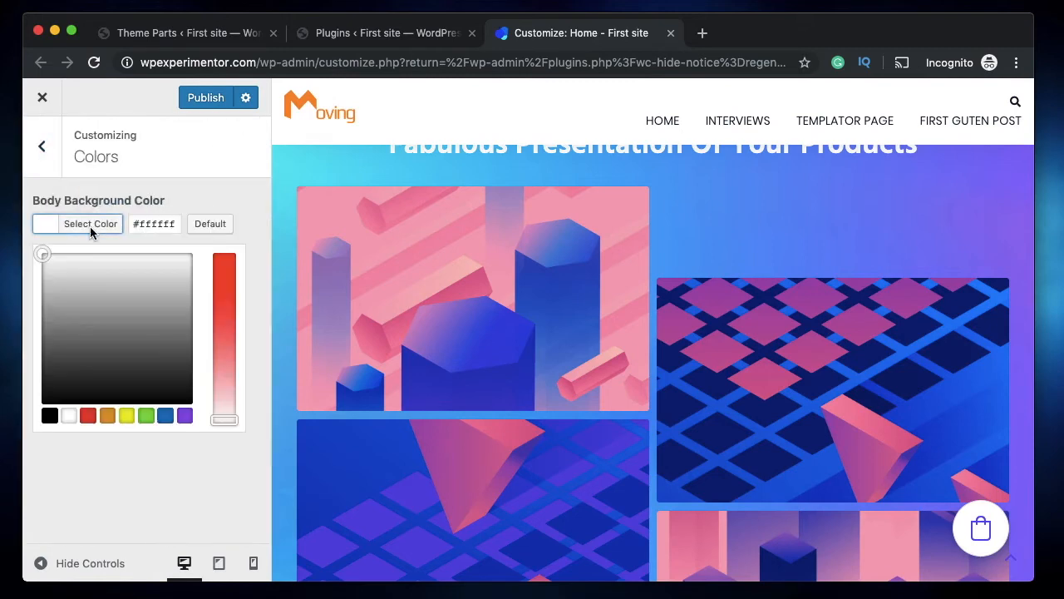
pyautogui.click(127, 416)
pyautogui.click(212, 179)
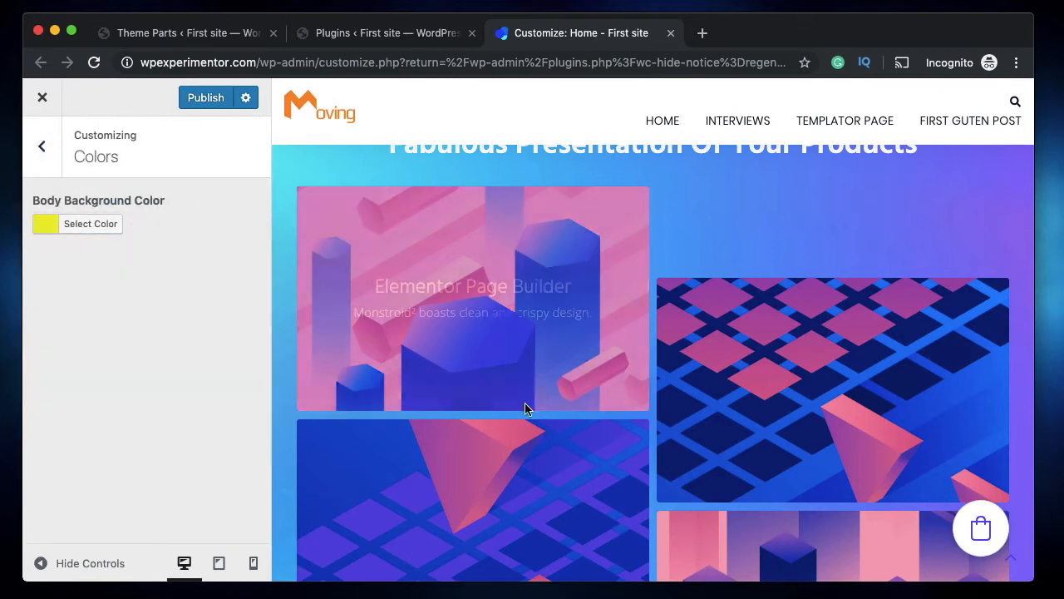
# Step: Try several body background shades against the Testimonials section and set the color to magenta #c11bb9
pyautogui.scroll(-10, 524, 402)
pyautogui.scroll(5, 556, 373)
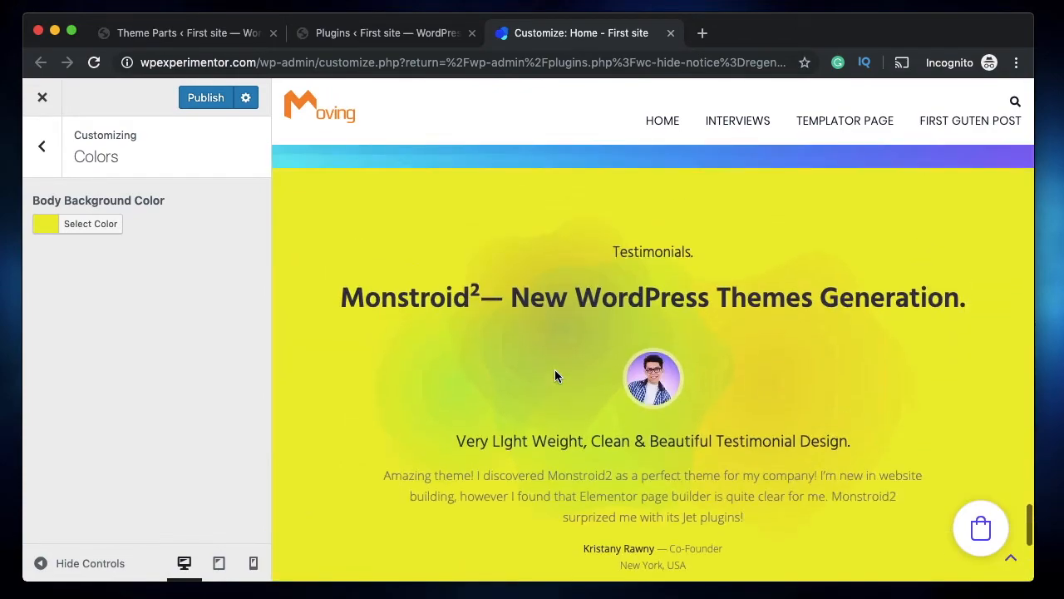
pyautogui.click(98, 231)
pyautogui.click(90, 316)
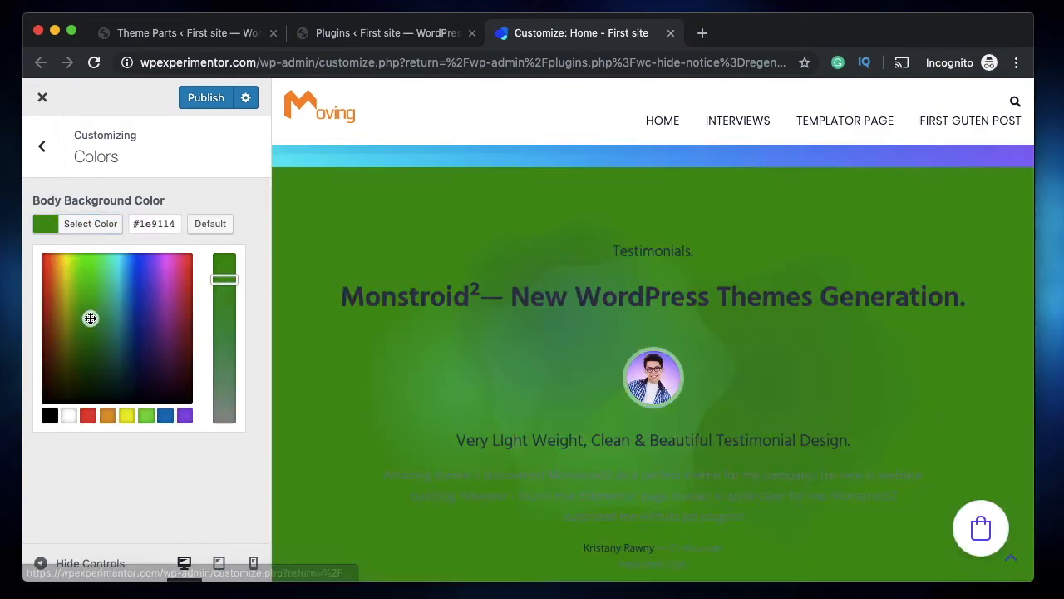
pyautogui.click(146, 327)
pyautogui.click(148, 300)
pyautogui.click(183, 305)
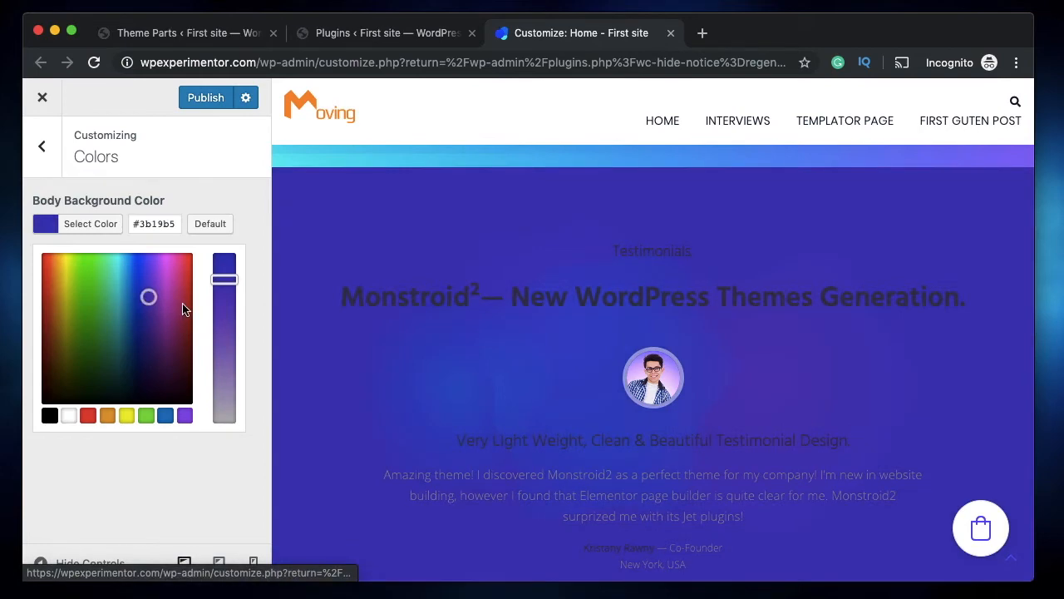
pyautogui.click(168, 293)
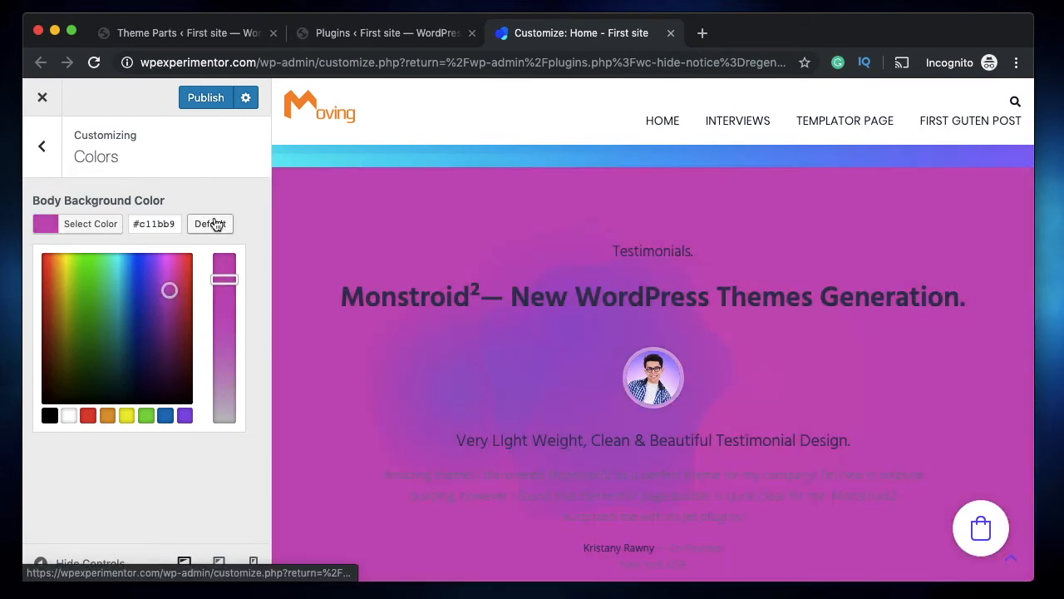
pyautogui.click(39, 147)
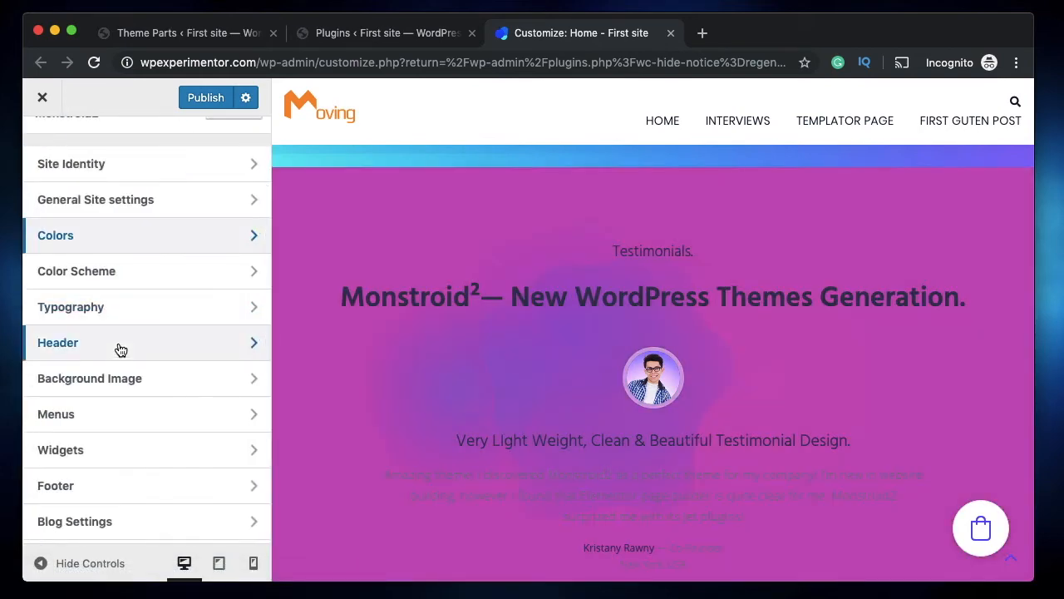
# Step: Examine the Color Scheme options, from the accent and text colors through the link and H1 to H6 heading colors
pyautogui.click(145, 272)
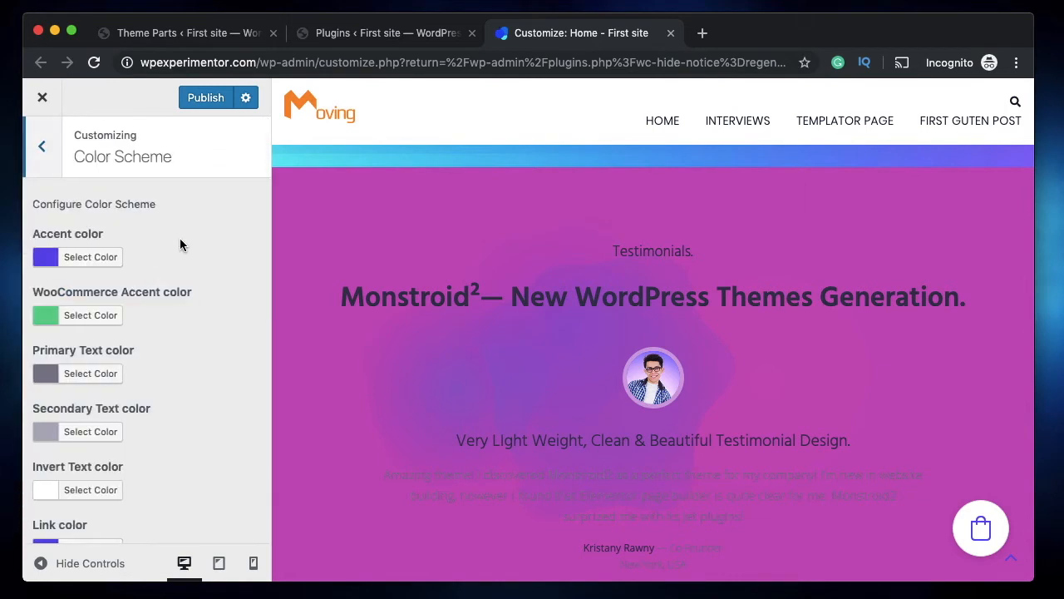
pyautogui.scroll(-1, 179, 241)
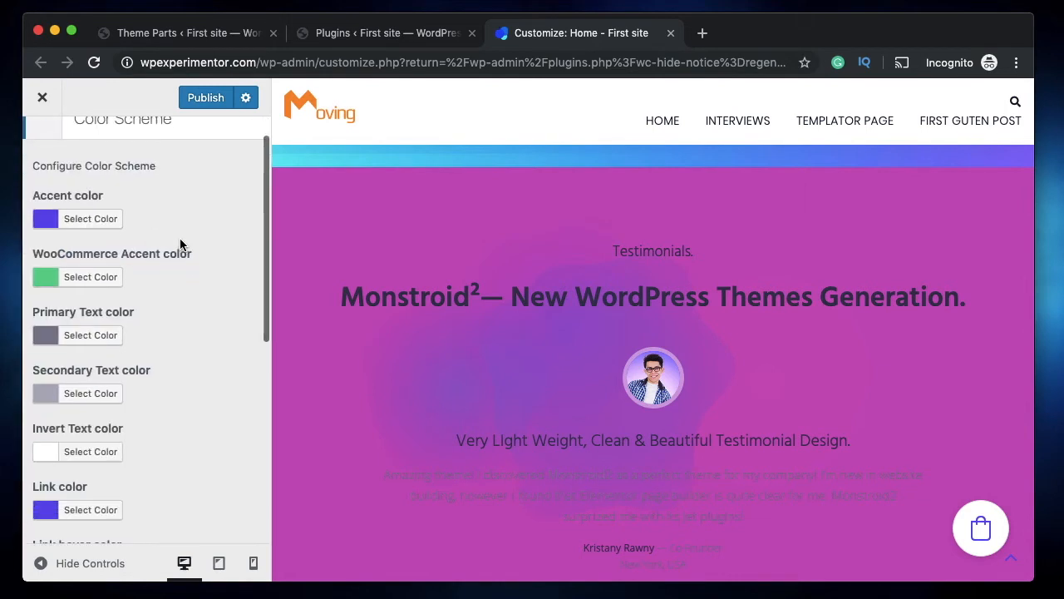
pyautogui.tripleClick(82, 194)
pyautogui.tripleClick(100, 312)
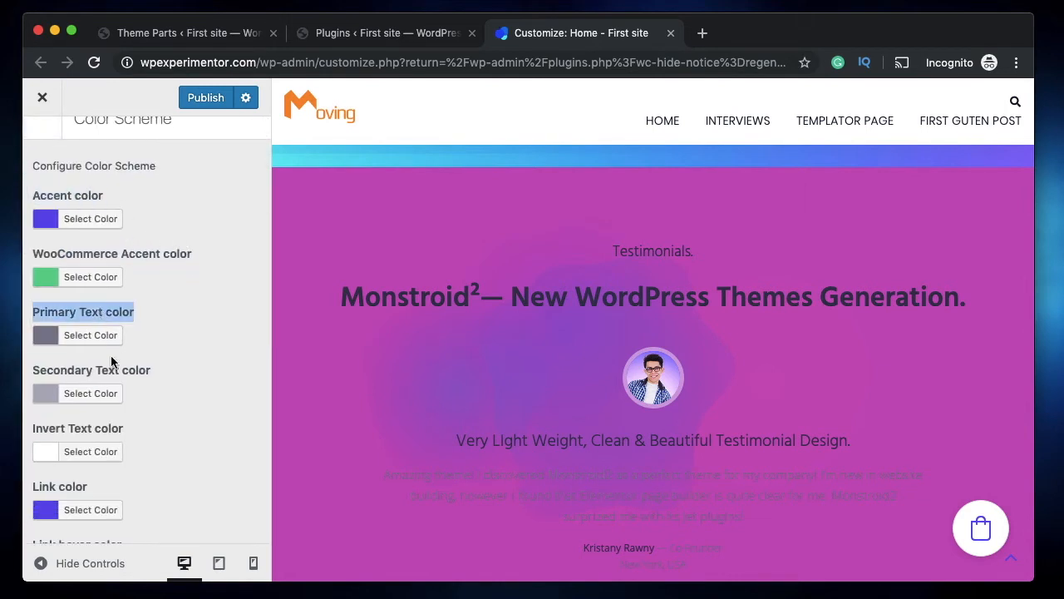
pyautogui.scroll(-2, 115, 370)
pyautogui.tripleClick(114, 345)
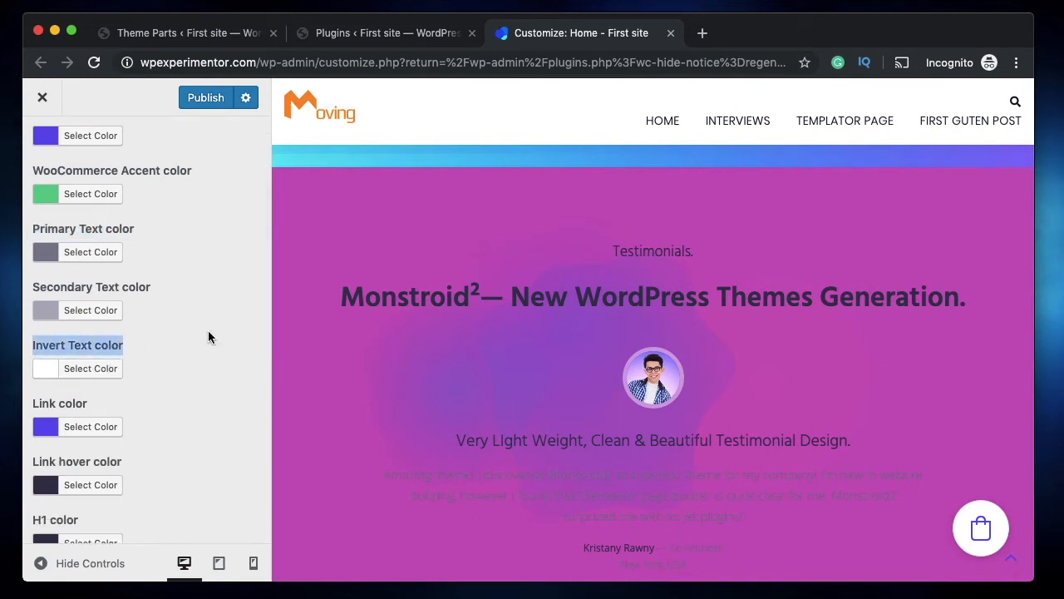
pyautogui.tripleClick(88, 345)
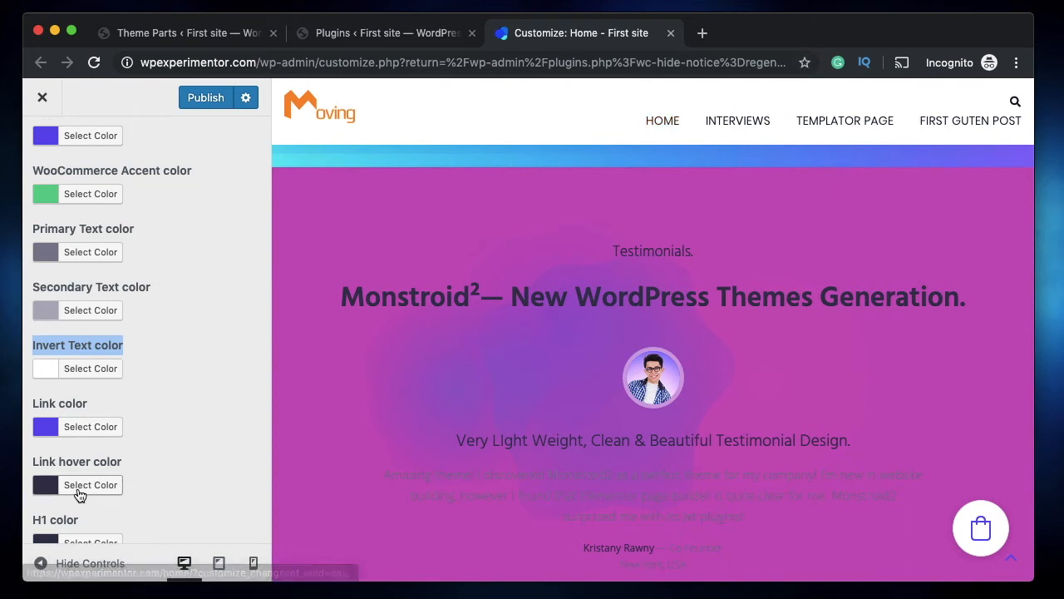
pyautogui.scroll(-3, 83, 495)
pyautogui.scroll(-5, 85, 458)
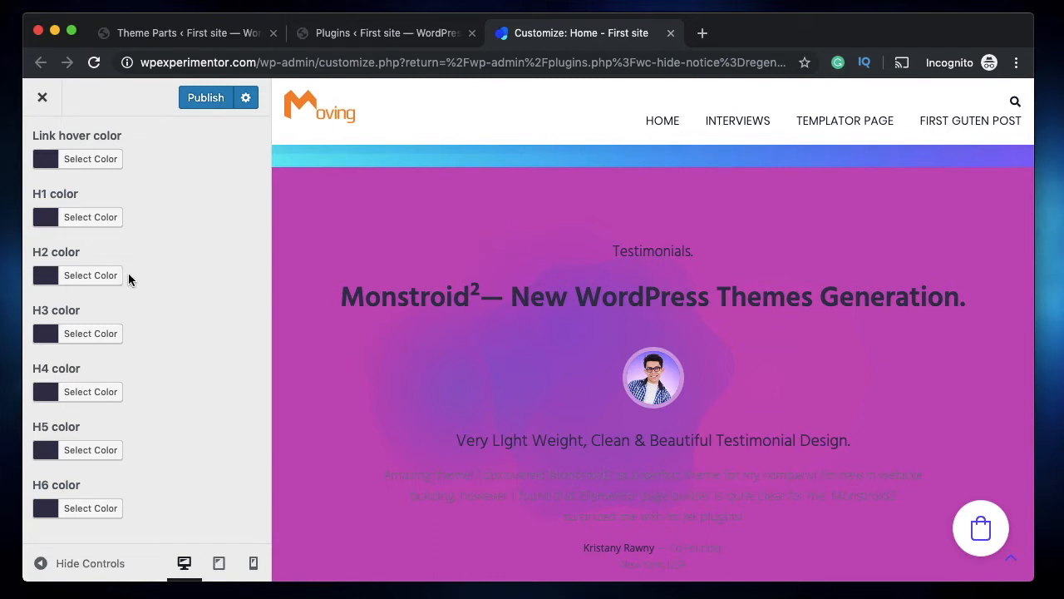
pyautogui.scroll(12, 148, 266)
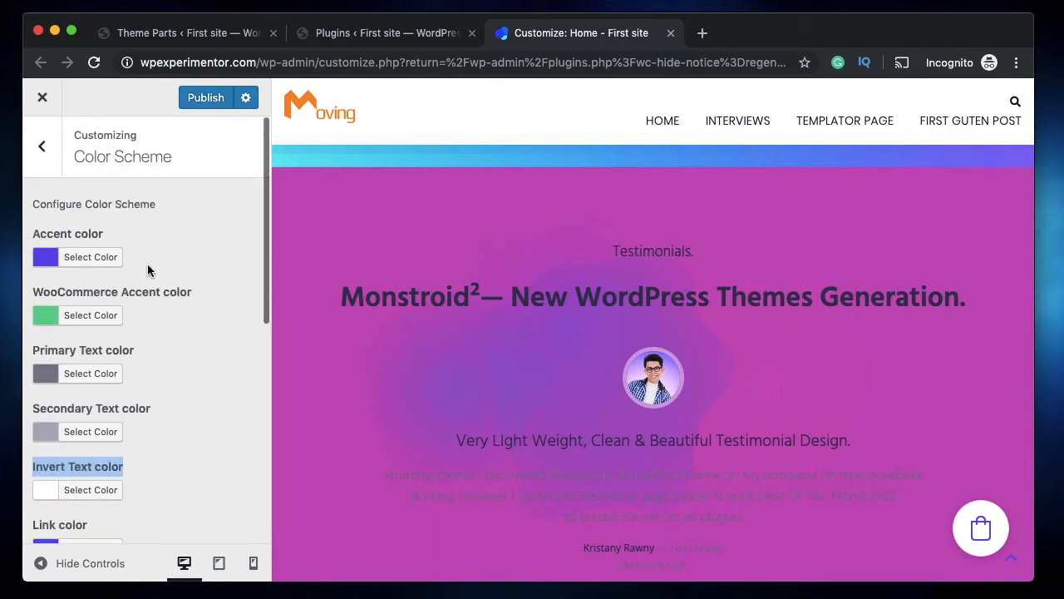
pyautogui.scroll(-12, 148, 266)
pyautogui.scroll(5, 147, 266)
pyautogui.scroll(6, 147, 264)
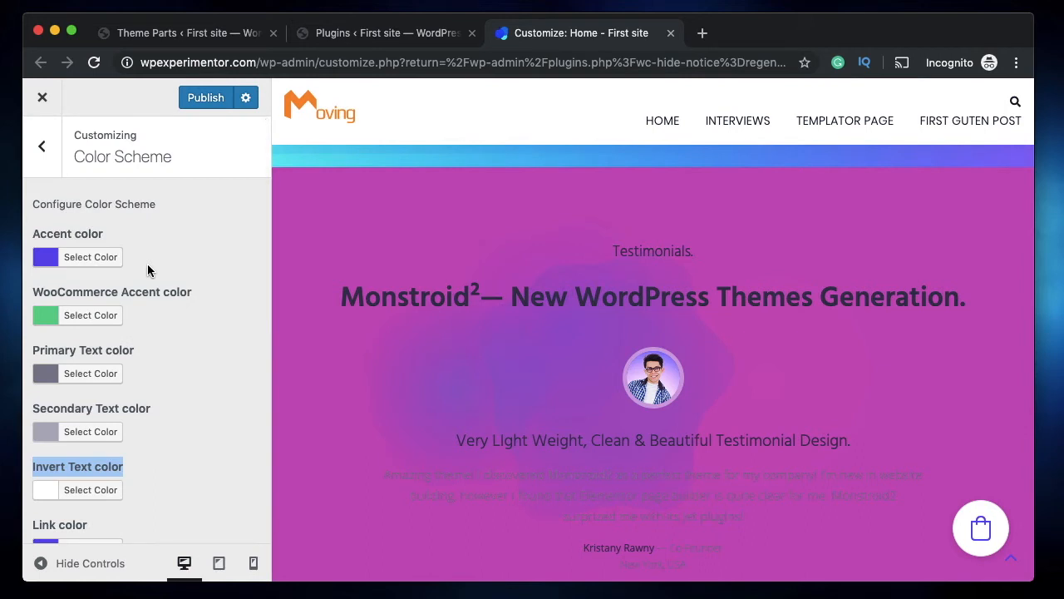
pyautogui.scroll(-5, 639, 239)
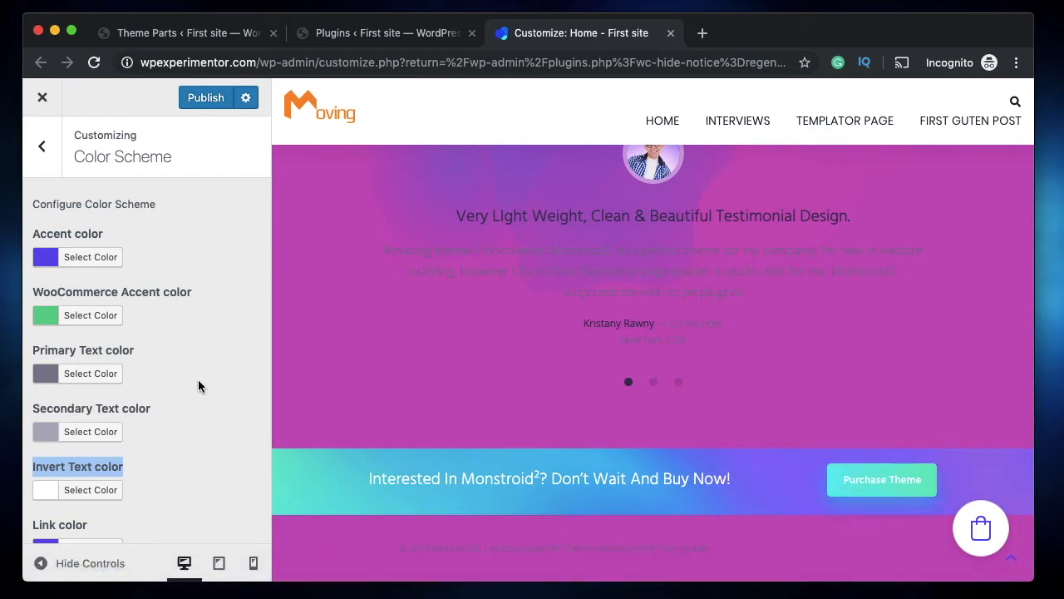
# Step: Examine the font options for Body text and Button in the Typography settings
pyautogui.click(36, 172)
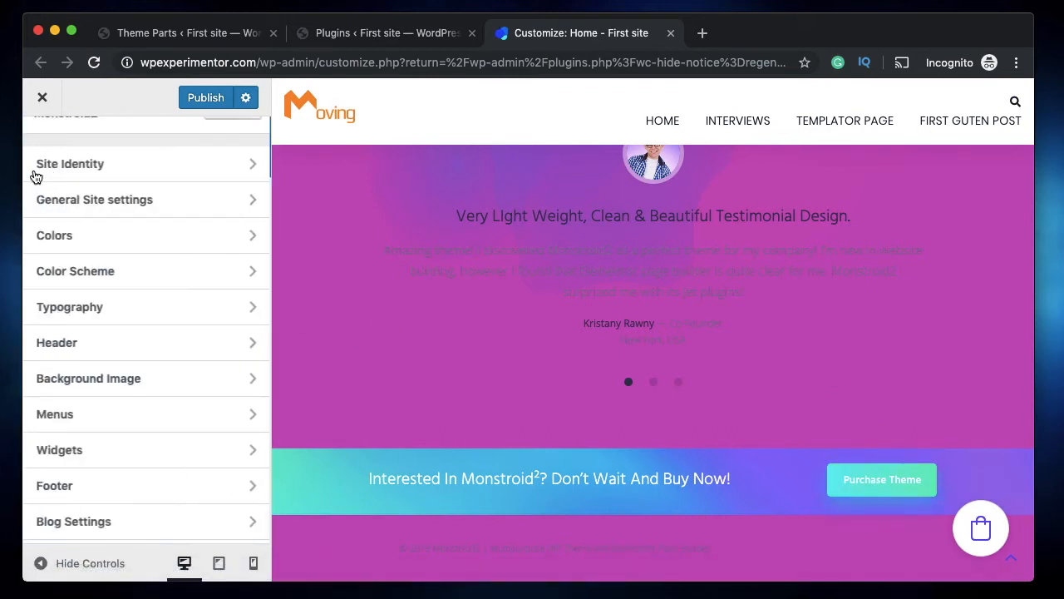
pyautogui.click(122, 304)
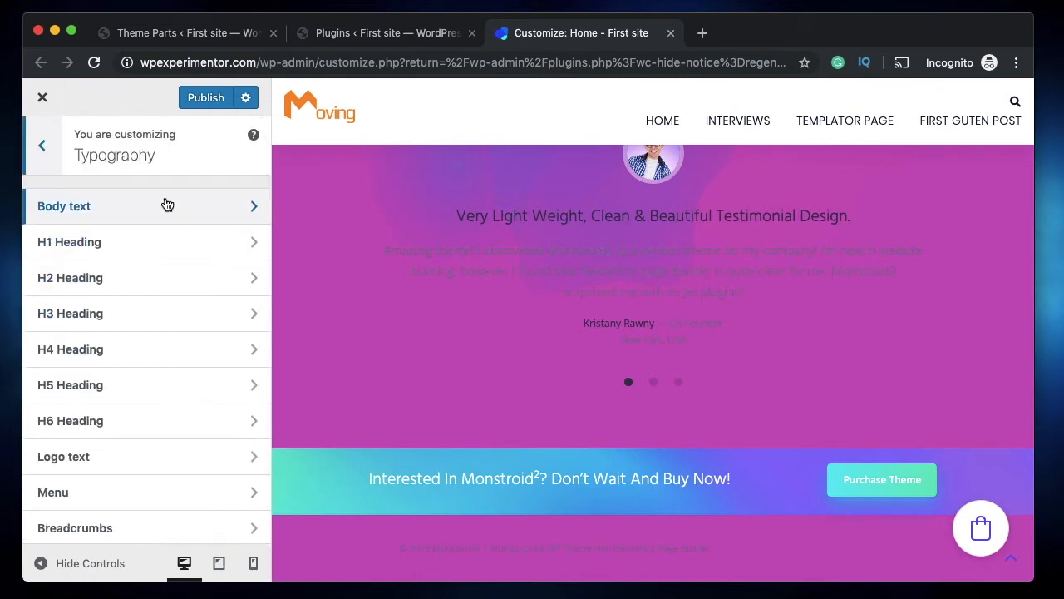
pyautogui.click(166, 207)
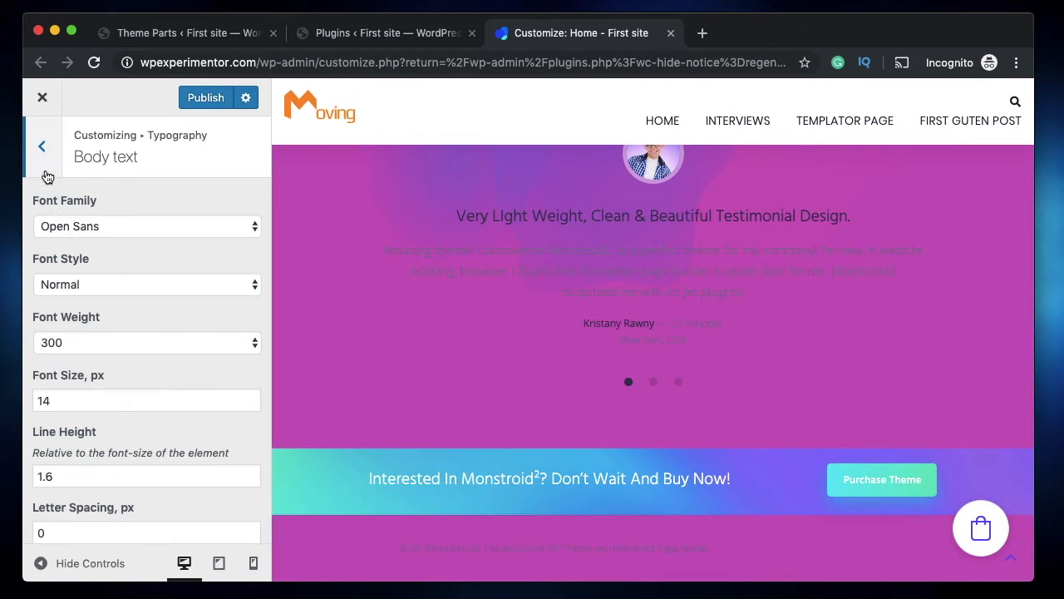
pyautogui.click(44, 172)
pyautogui.scroll(-1, 110, 446)
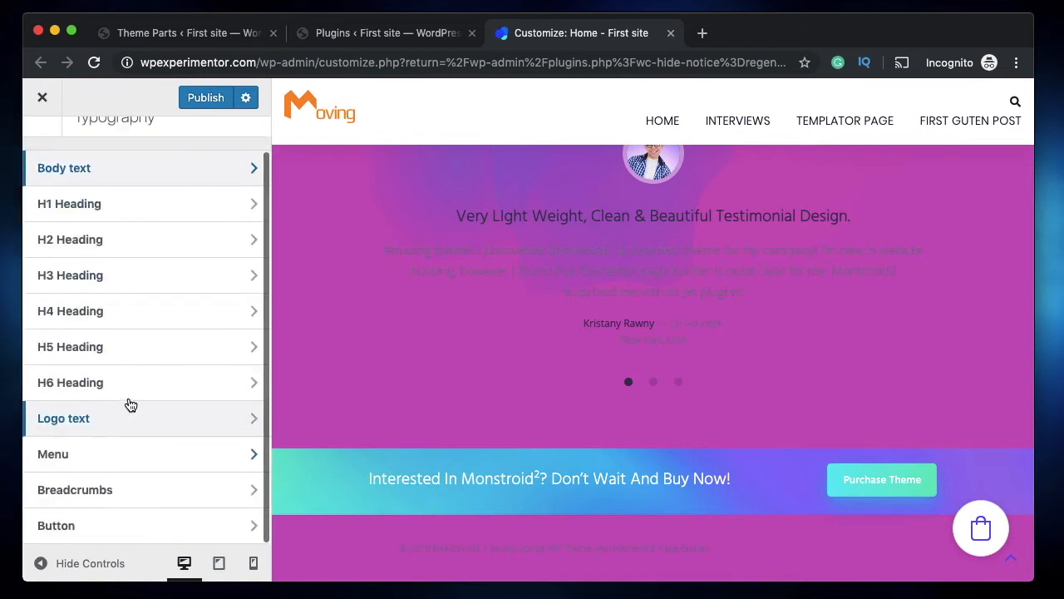
pyautogui.click(131, 543)
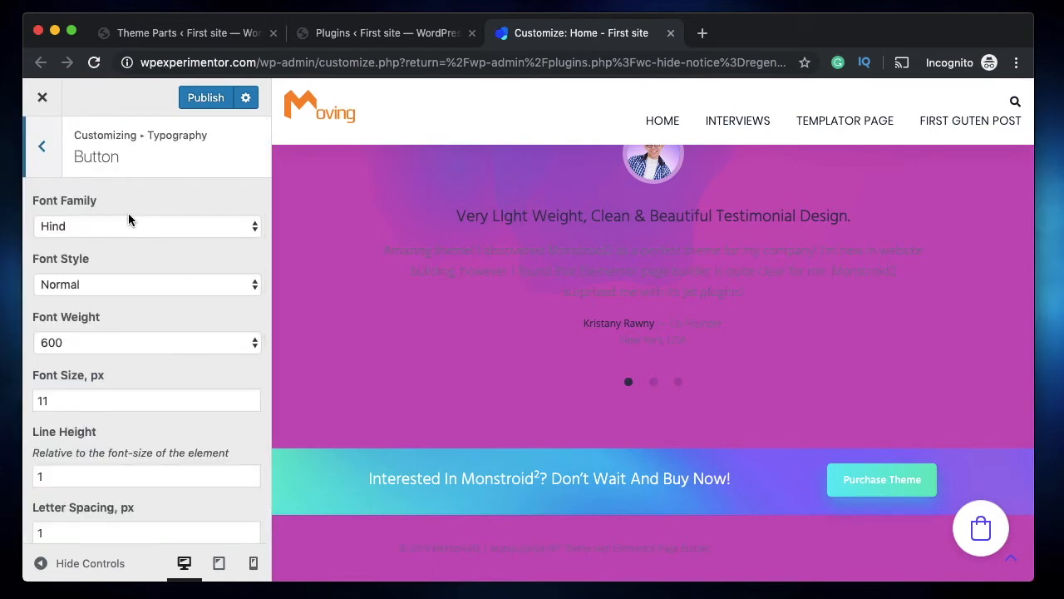
pyautogui.click(137, 229)
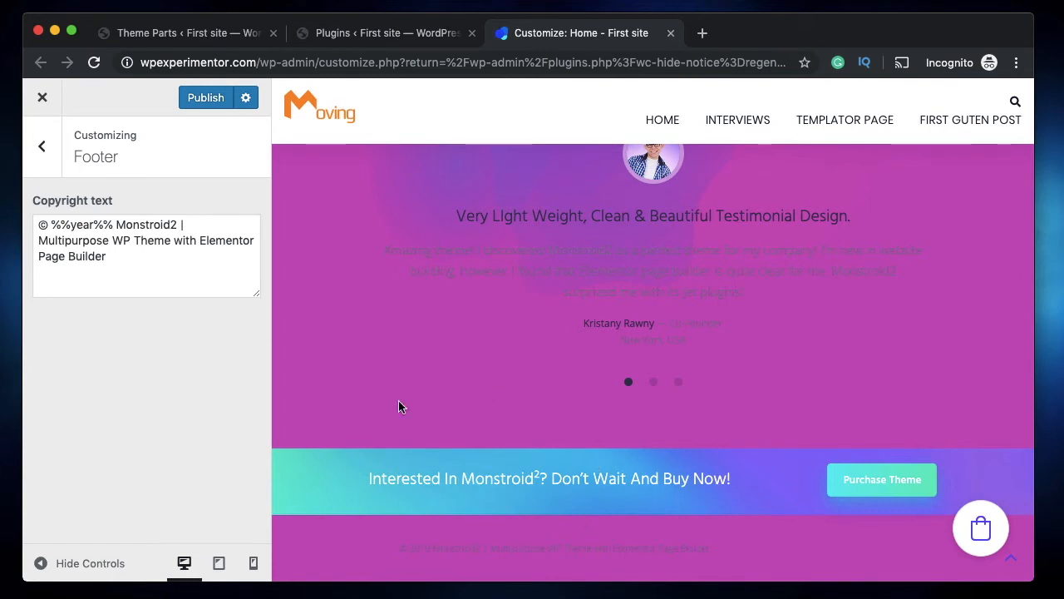
# Step: Look over the Typography sections once more and publish the customizer changes
pyautogui.click(41, 147)
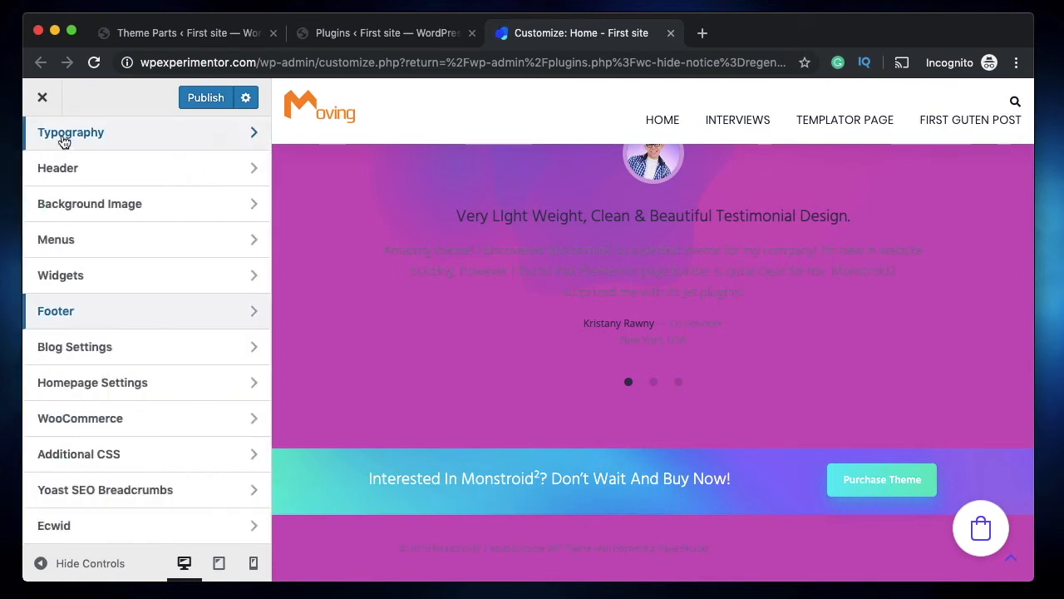
pyautogui.click(64, 138)
pyautogui.scroll(-1, 86, 326)
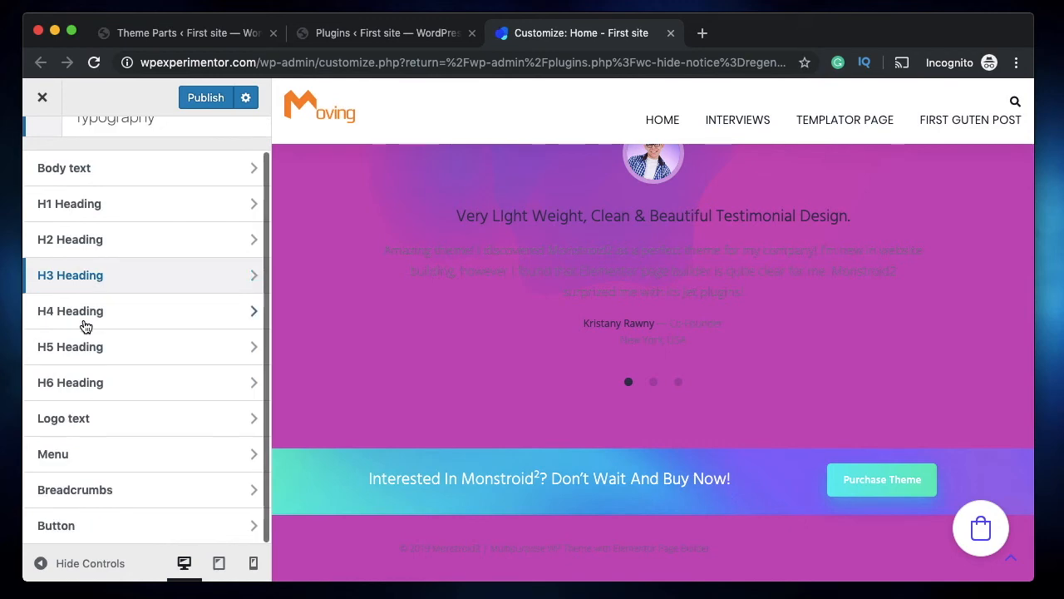
pyautogui.scroll(1, 47, 205)
pyautogui.click(46, 165)
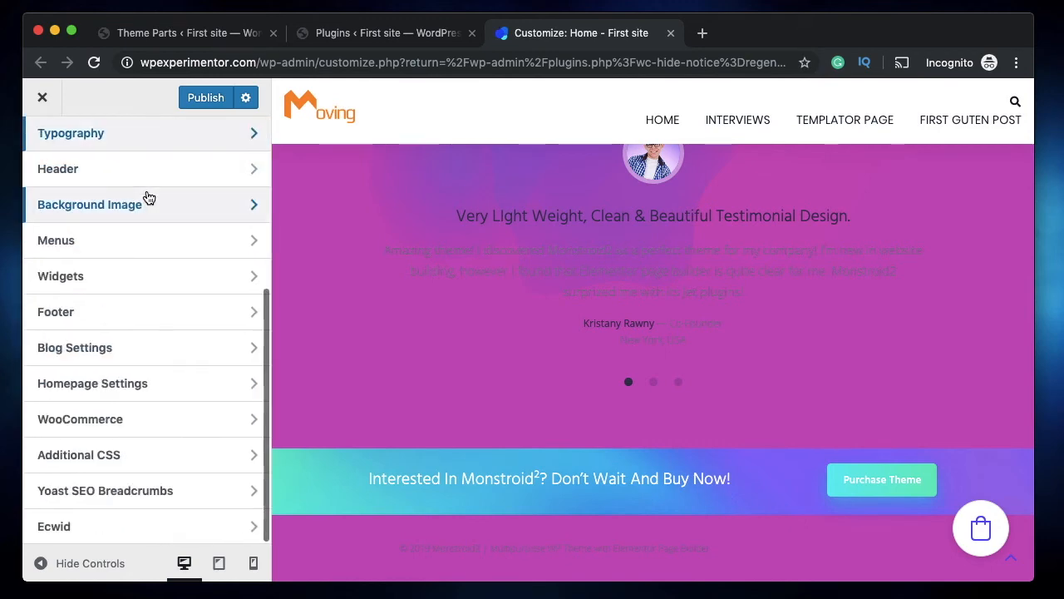
pyautogui.scroll(5, 146, 196)
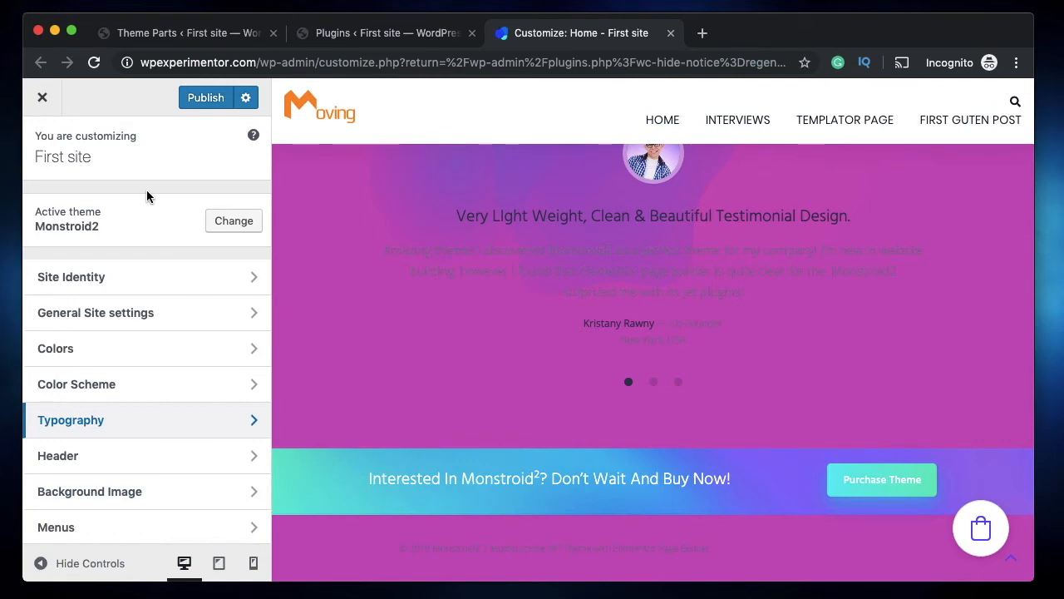
pyautogui.click(202, 99)
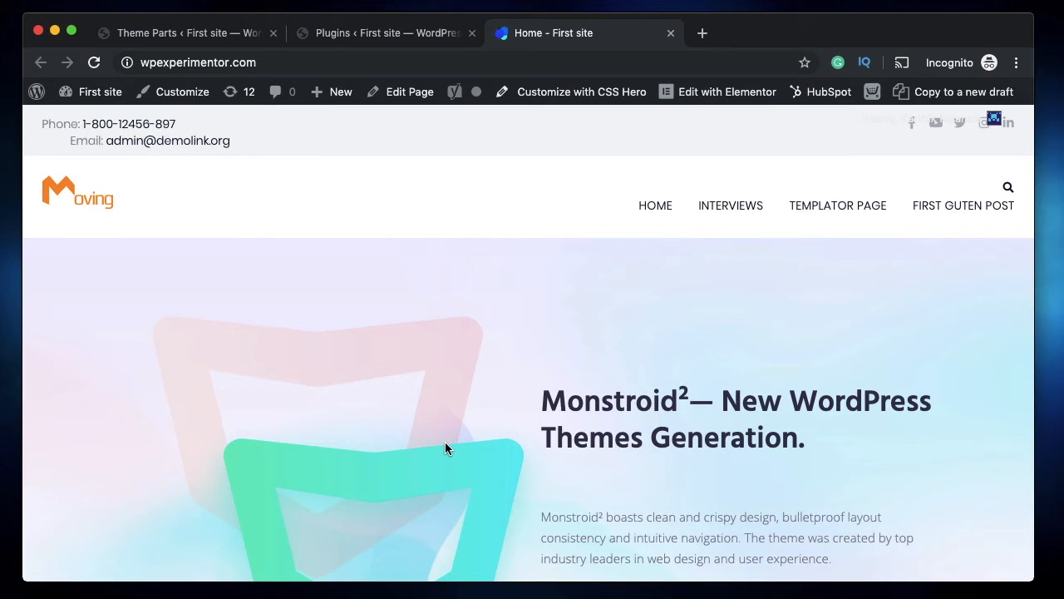
# Step: Switch to the Theme Parts admin page and look over the JetPopup options and the header templates
pyautogui.click(149, 23)
pyautogui.moveTo(96, 336)
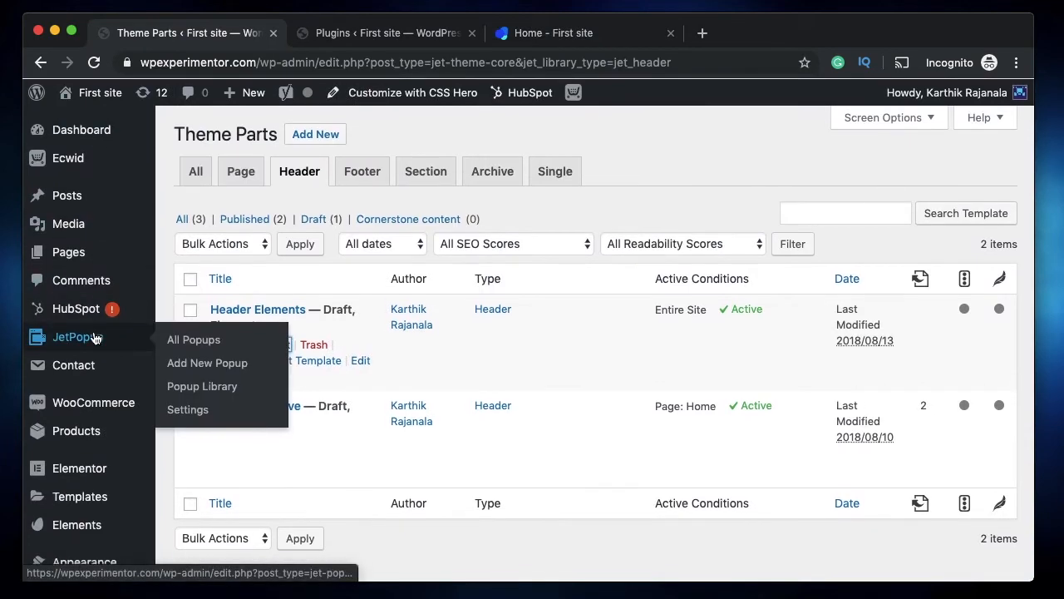
pyautogui.scroll(-2, 83, 428)
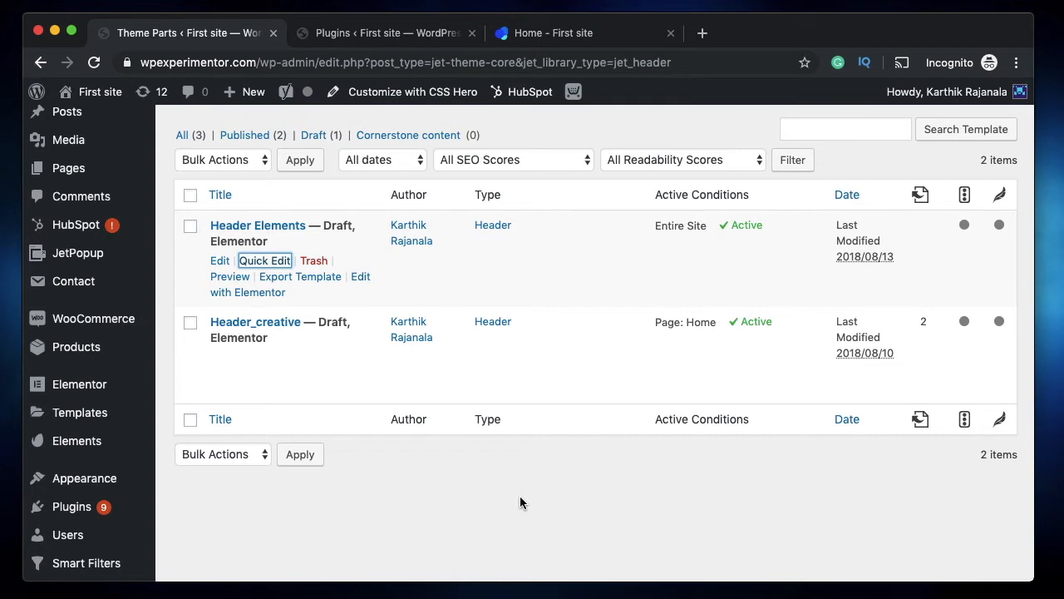
# Step: Open the site's home page in the Elementor editor in a new browser tab
pyautogui.click(571, 37)
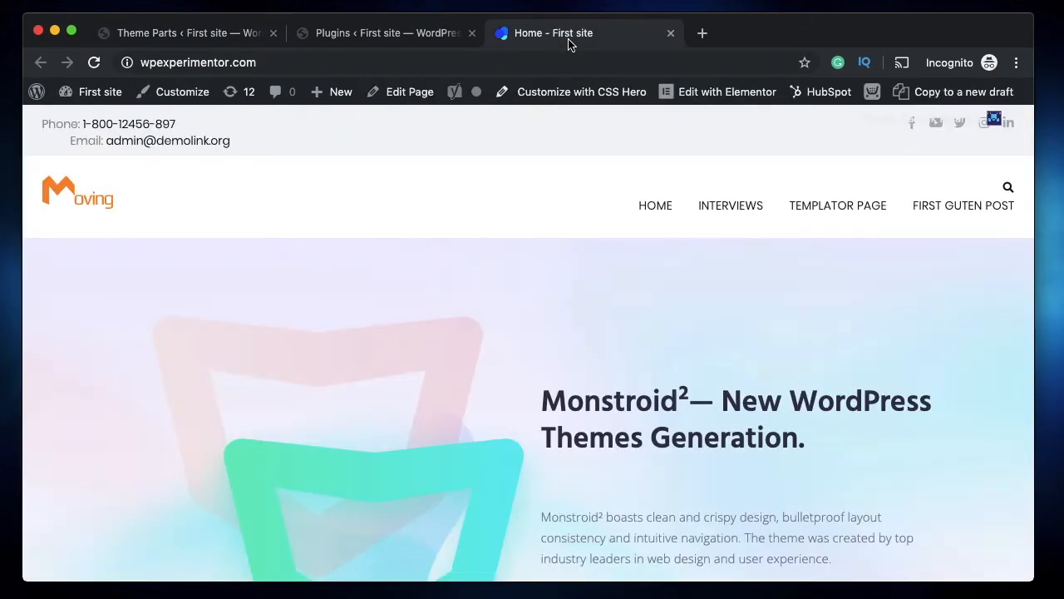
pyautogui.keyDown('super'); pyautogui.click(736, 97); pyautogui.keyUp('super')
pyautogui.click(734, 35)
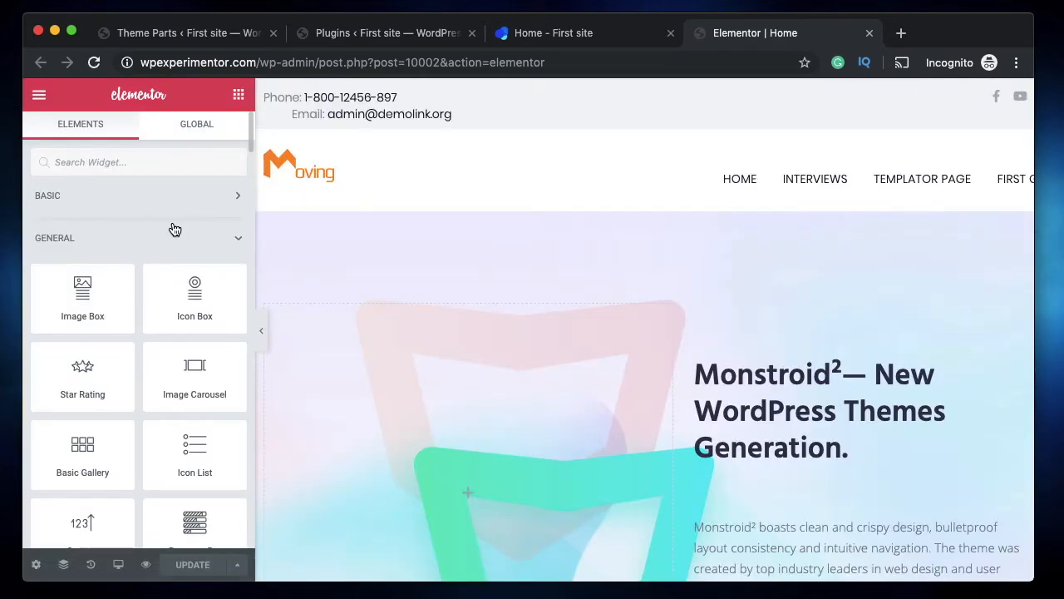
# Step: Examine the JetBlocks and JetElements widgets available in the Elementor widget list
pyautogui.moveTo(499, 145)
pyautogui.click(150, 240)
pyautogui.scroll(-2, 105, 297)
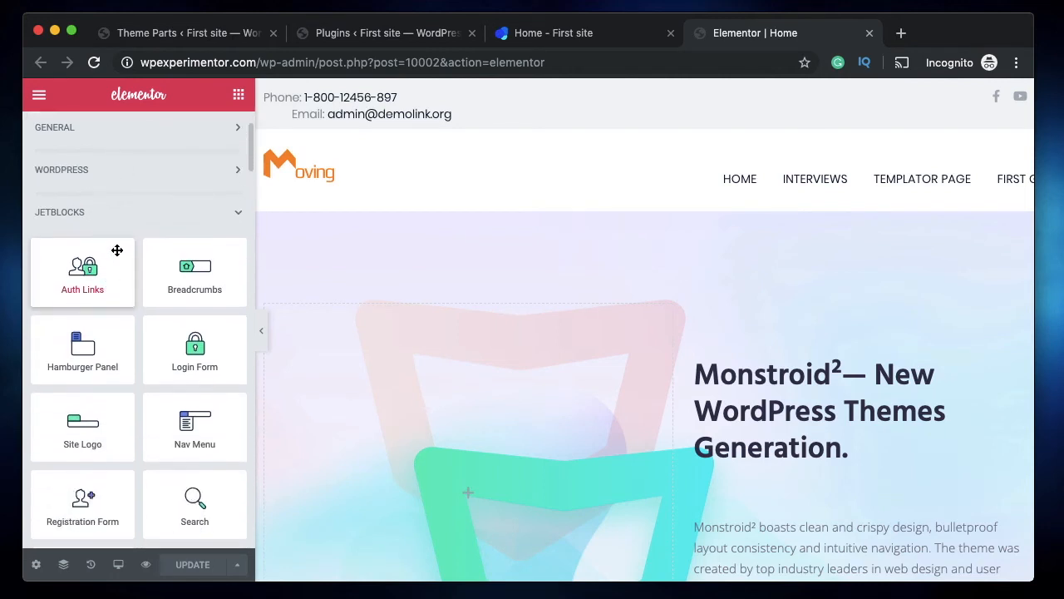
pyautogui.click(111, 215)
pyautogui.scroll(2, 114, 217)
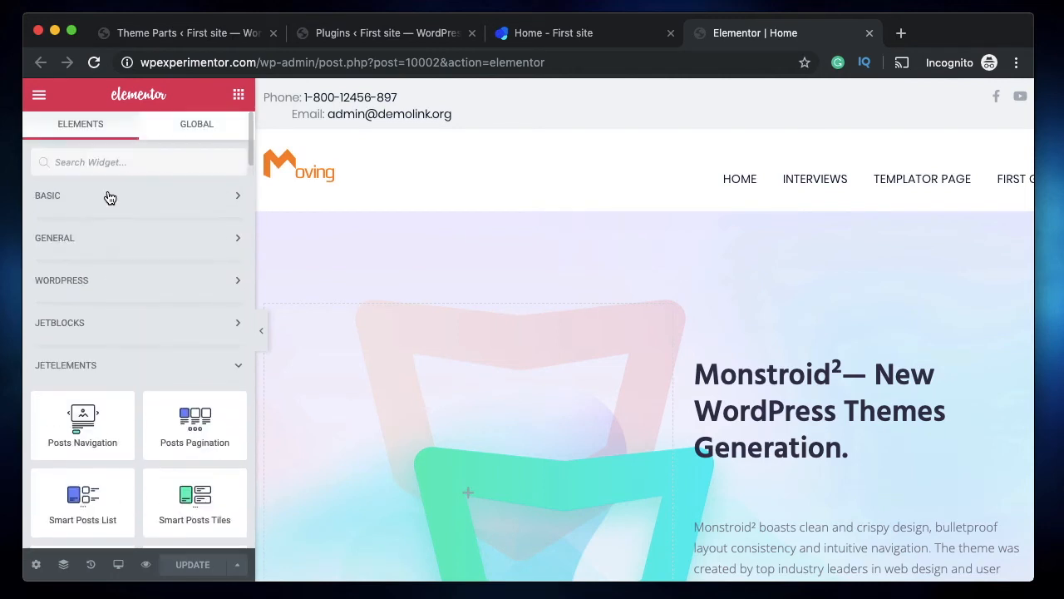
pyautogui.scroll(-2, 103, 309)
pyautogui.click(117, 215)
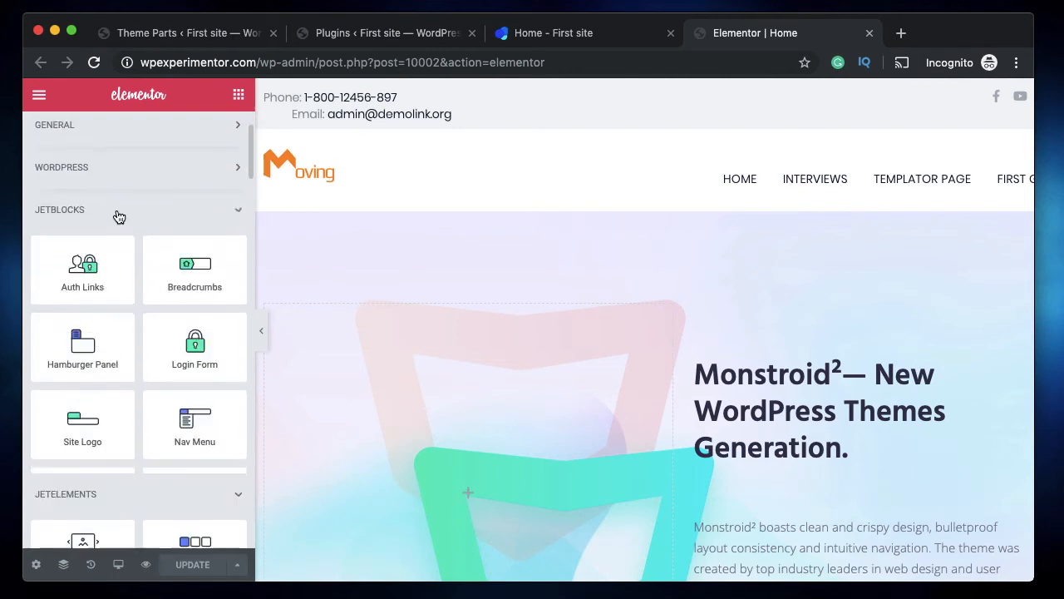
pyautogui.scroll(-3, 174, 291)
pyautogui.scroll(-3, 130, 423)
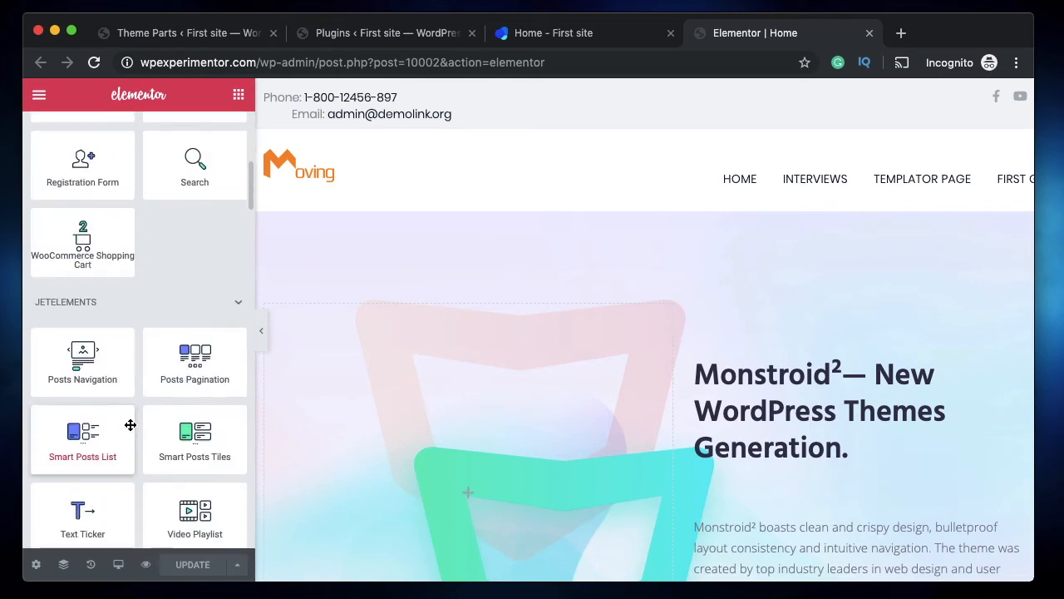
pyautogui.scroll(-2, 149, 305)
pyautogui.scroll(-10, 150, 300)
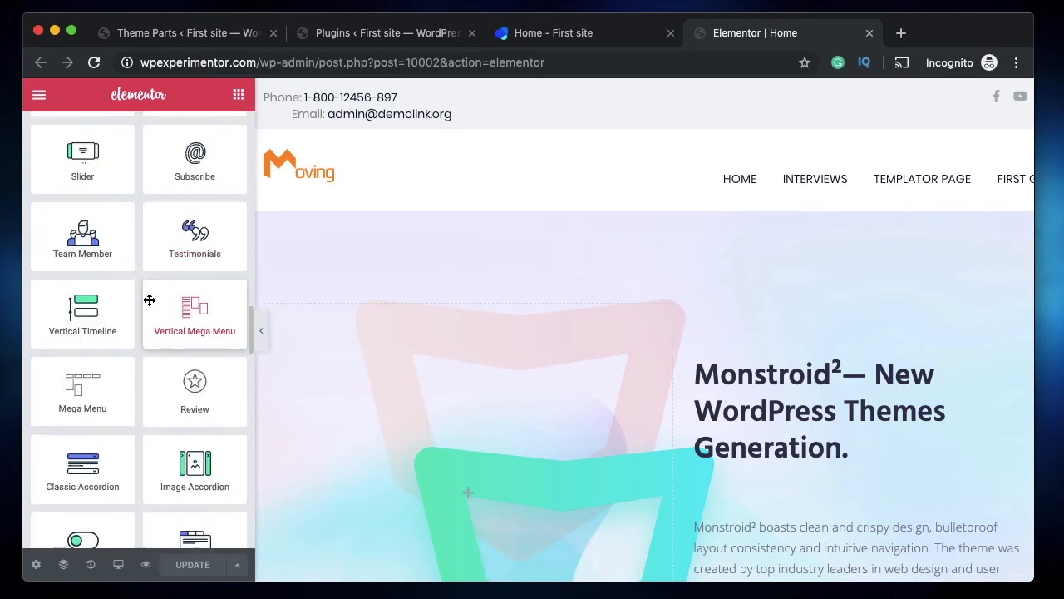
pyautogui.scroll(10, 149, 300)
pyautogui.scroll(1, 152, 291)
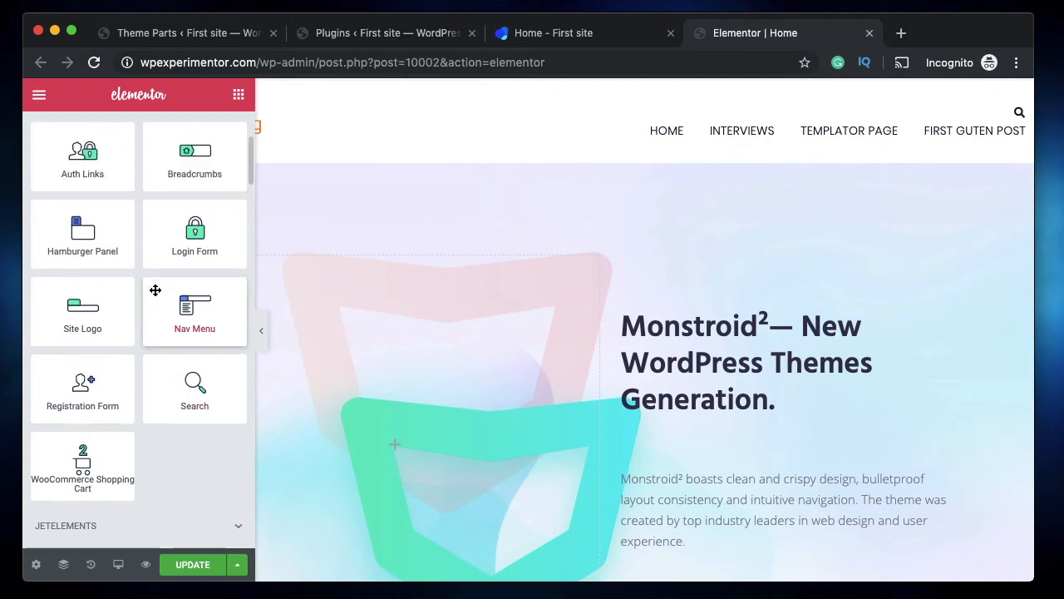
# Step: Add a Hamburger Panel widget below the hero heading, and open and close its slide-out panel on the page
pyautogui.moveTo(82, 231); pyautogui.dragTo(707, 420)
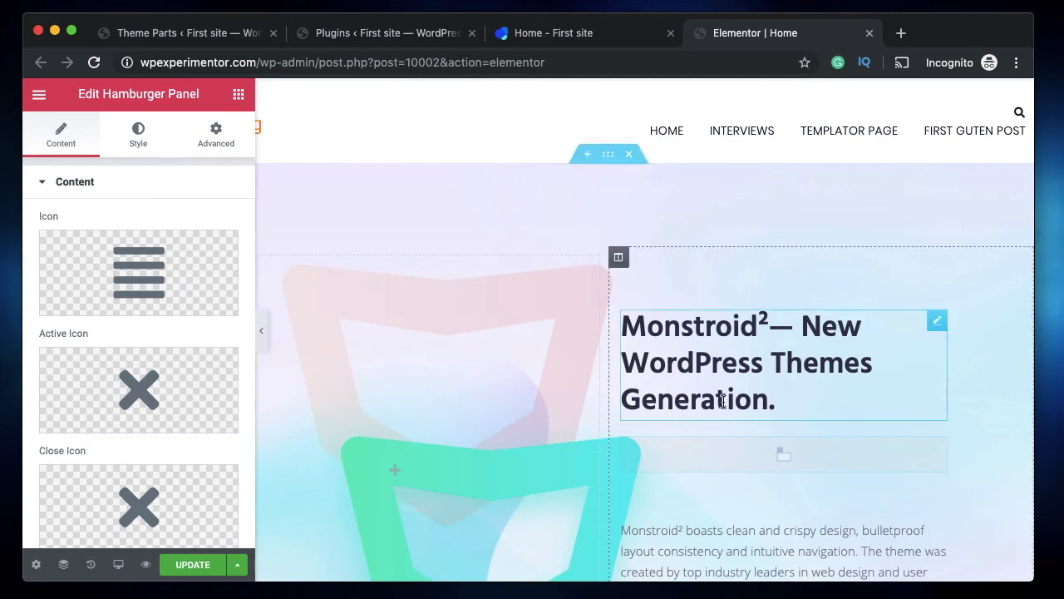
pyautogui.click(784, 453)
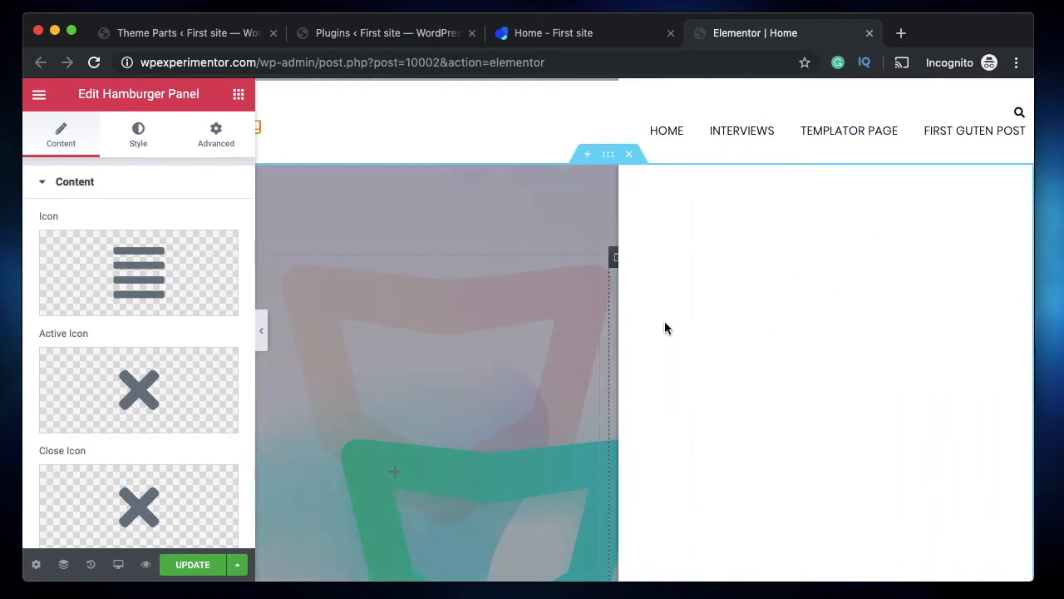
pyautogui.click(559, 327)
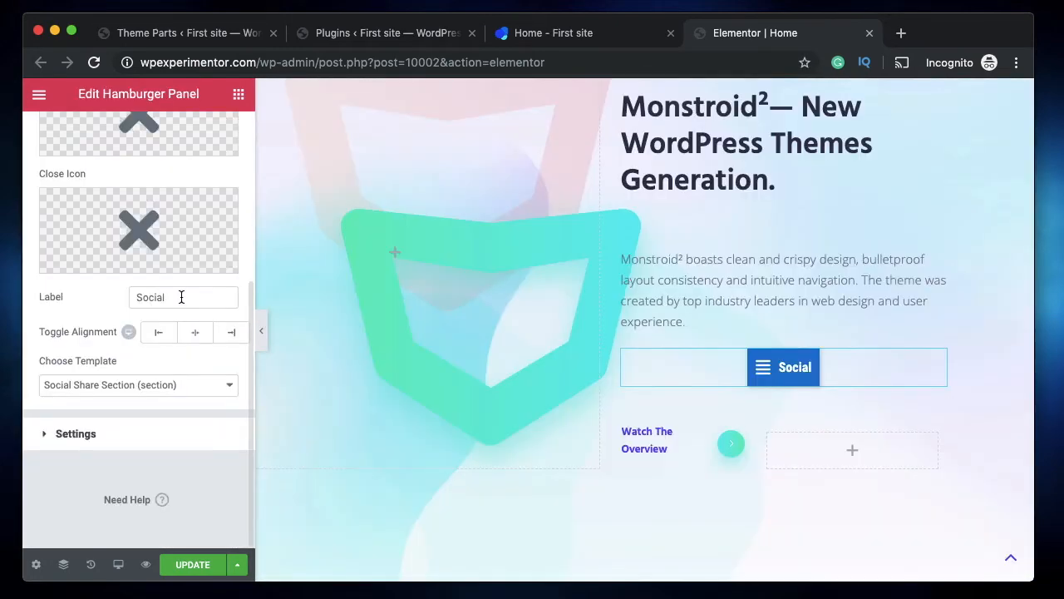
# Step: Give the hamburger panel the label Social and the Social Share Section template, and preview its slide-out content
pyautogui.doubleClick(181, 297)
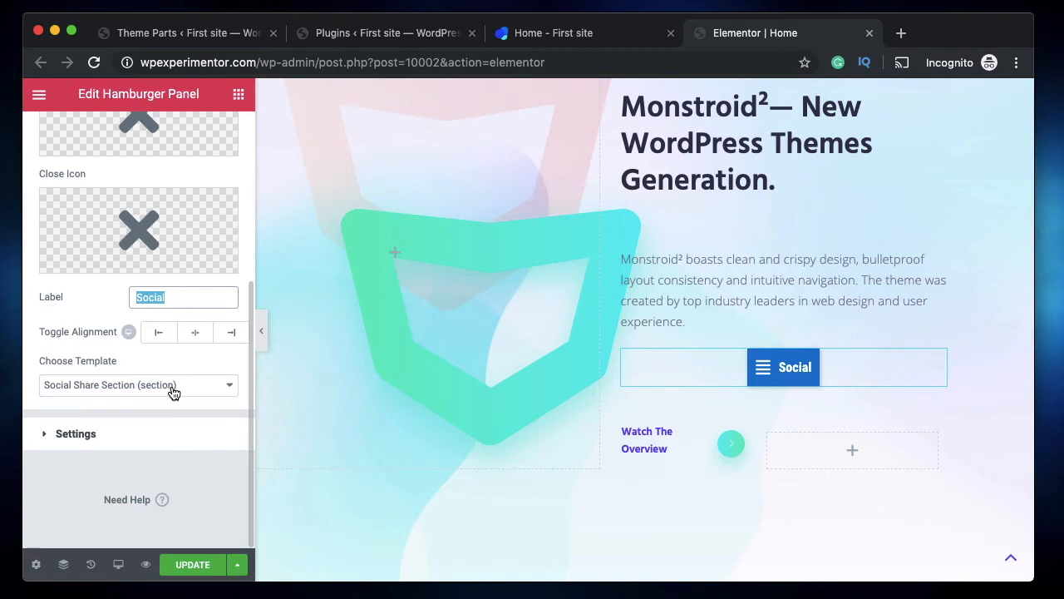
pyautogui.click(794, 371)
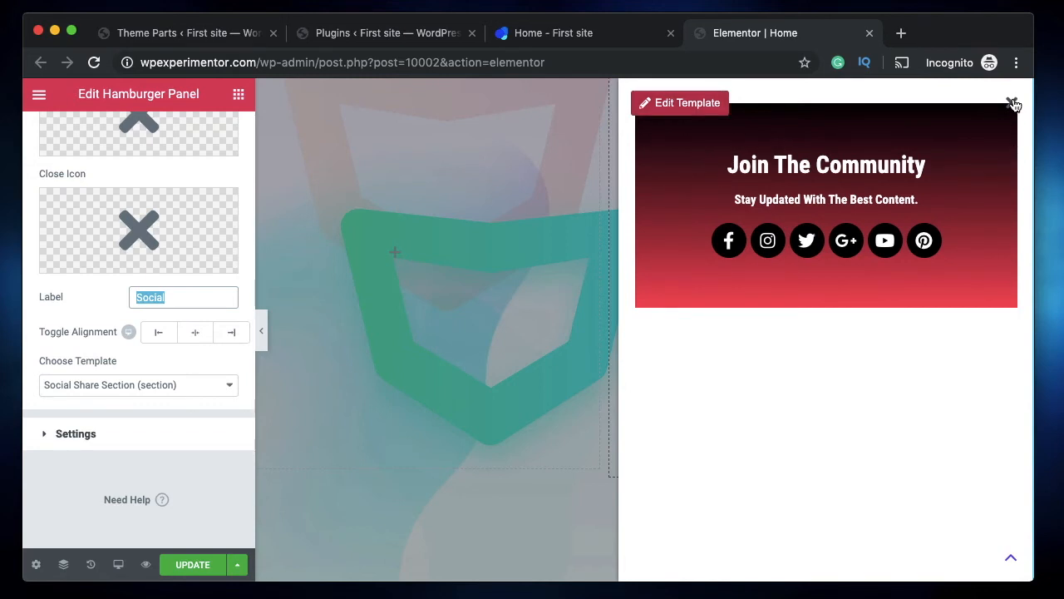
pyautogui.click(540, 190)
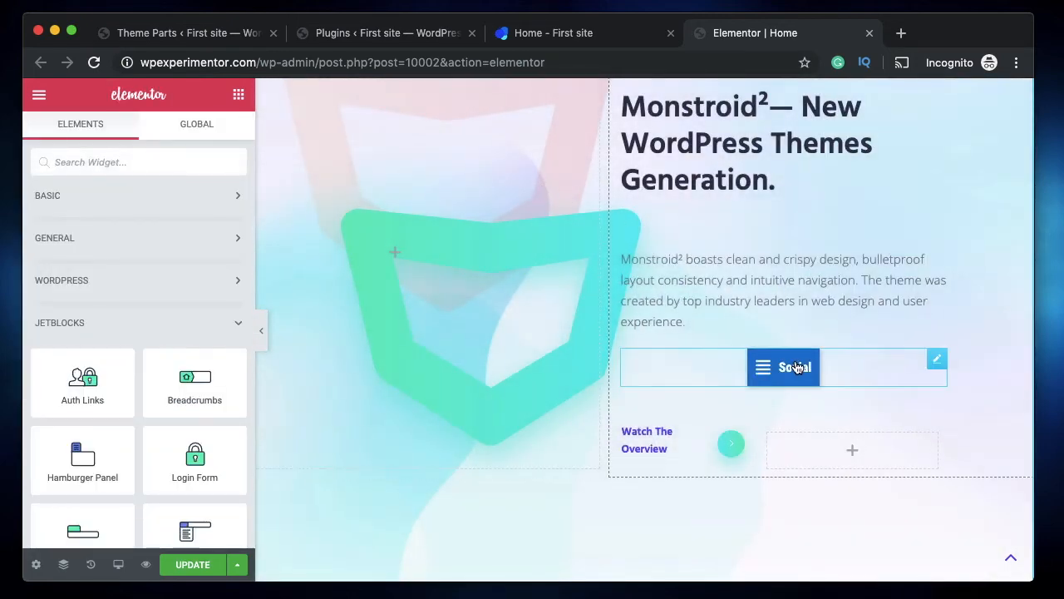
pyautogui.scroll(-3, 173, 375)
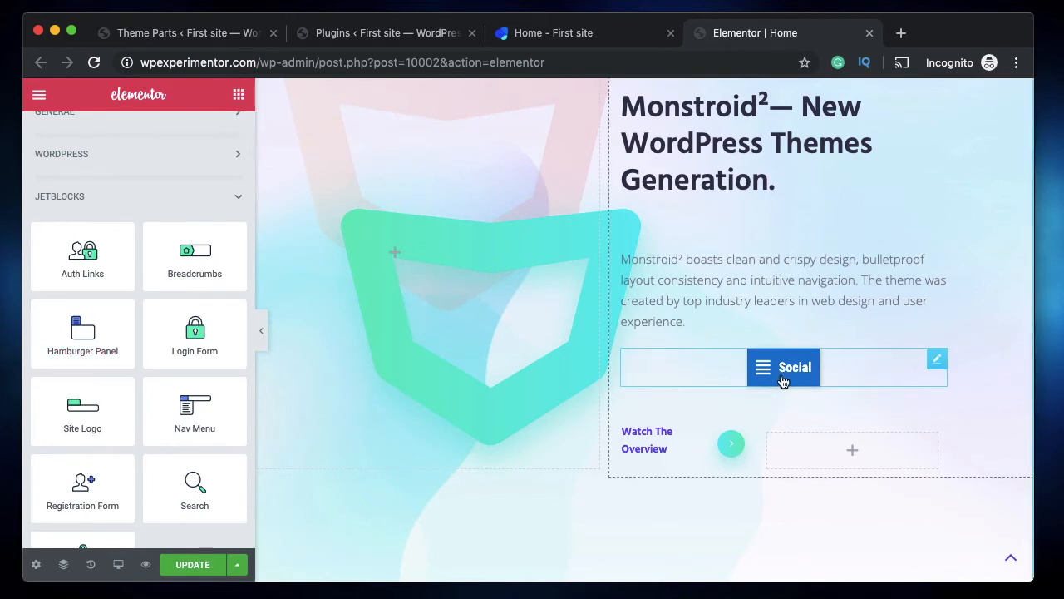
pyautogui.click(879, 366)
pyautogui.scroll(-2, 199, 275)
pyautogui.scroll(2, 200, 275)
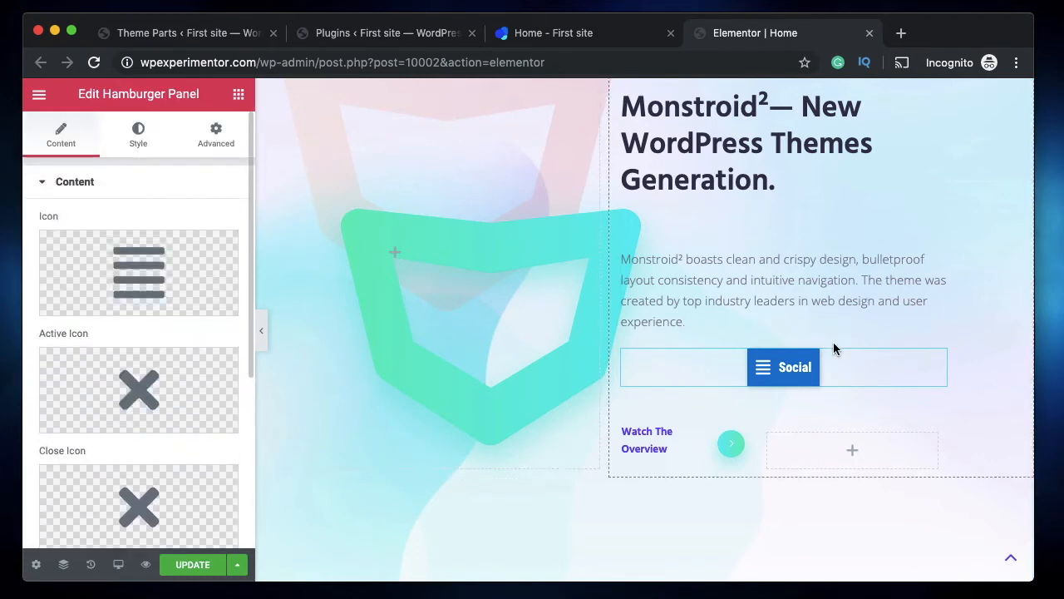
# Step: Place a Search widget between the intro paragraph and the Social button, and remove both trial widgets from the page
pyautogui.click(239, 94)
pyautogui.scroll(-3, 138, 266)
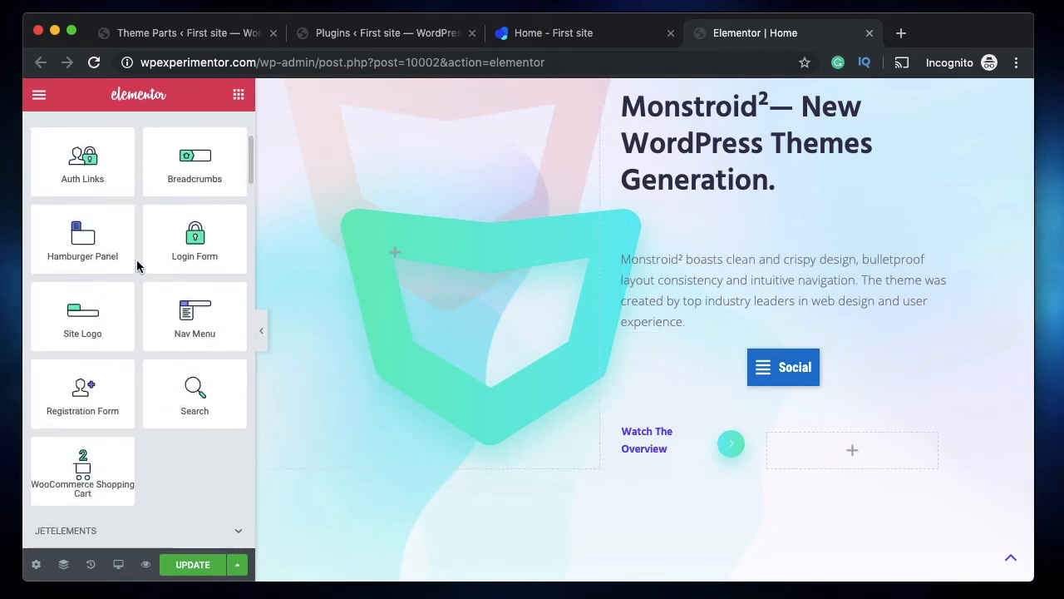
pyautogui.scroll(-2, 137, 265)
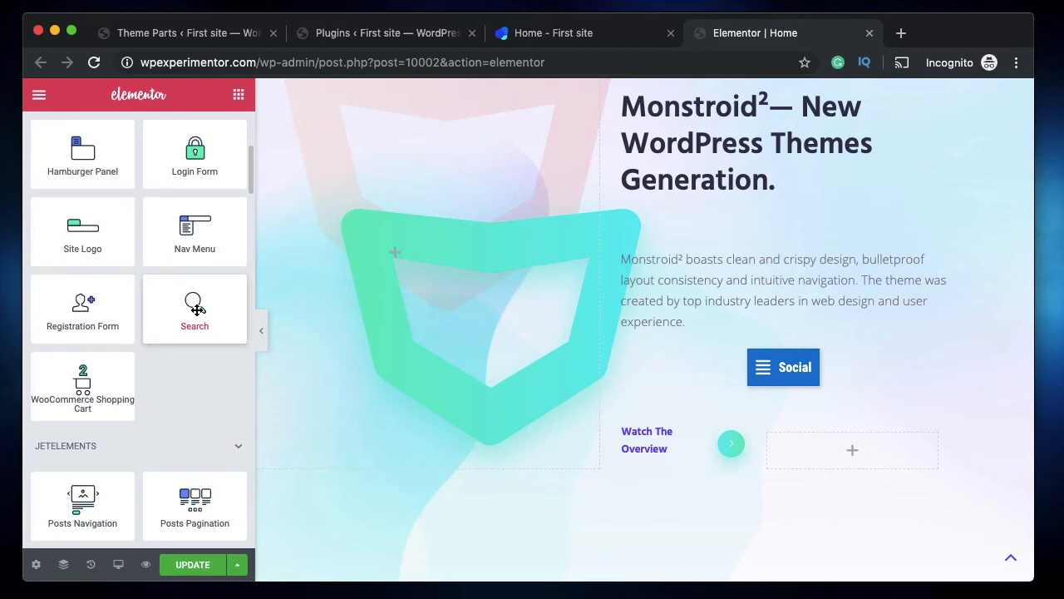
pyautogui.moveTo(197, 309); pyautogui.dragTo(770, 341)
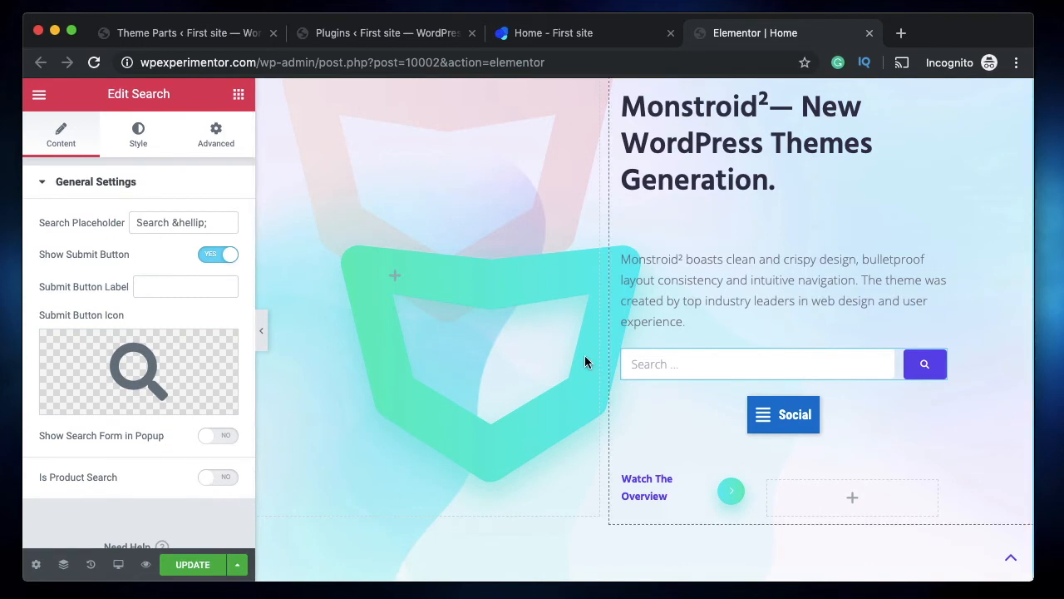
pyautogui.scroll(-1, 128, 335)
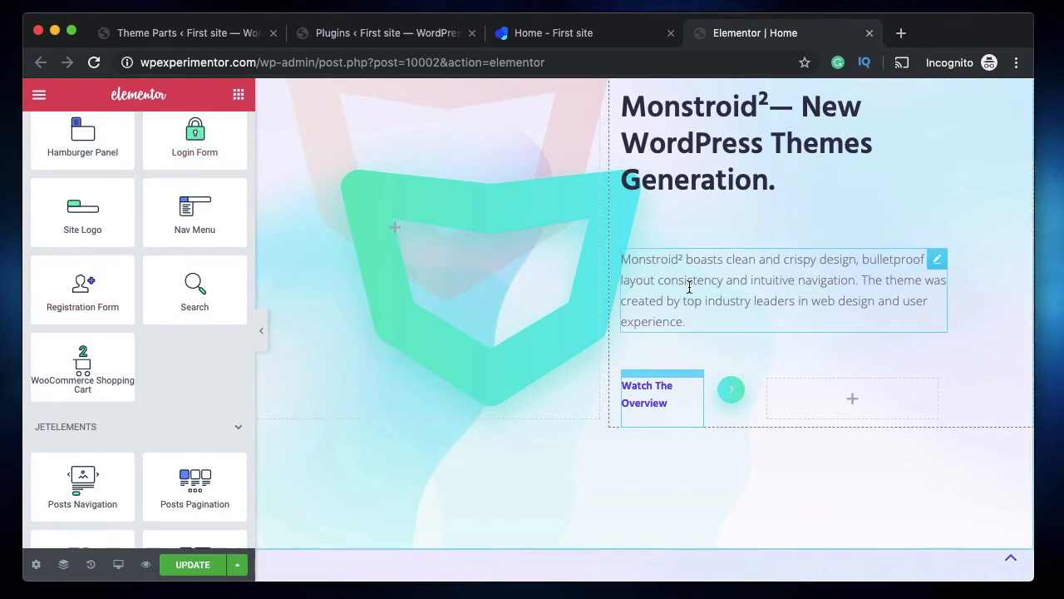
# Step: Try out a Login Form widget below the intro paragraph and delete it again
pyautogui.moveTo(181, 142); pyautogui.dragTo(680, 352)
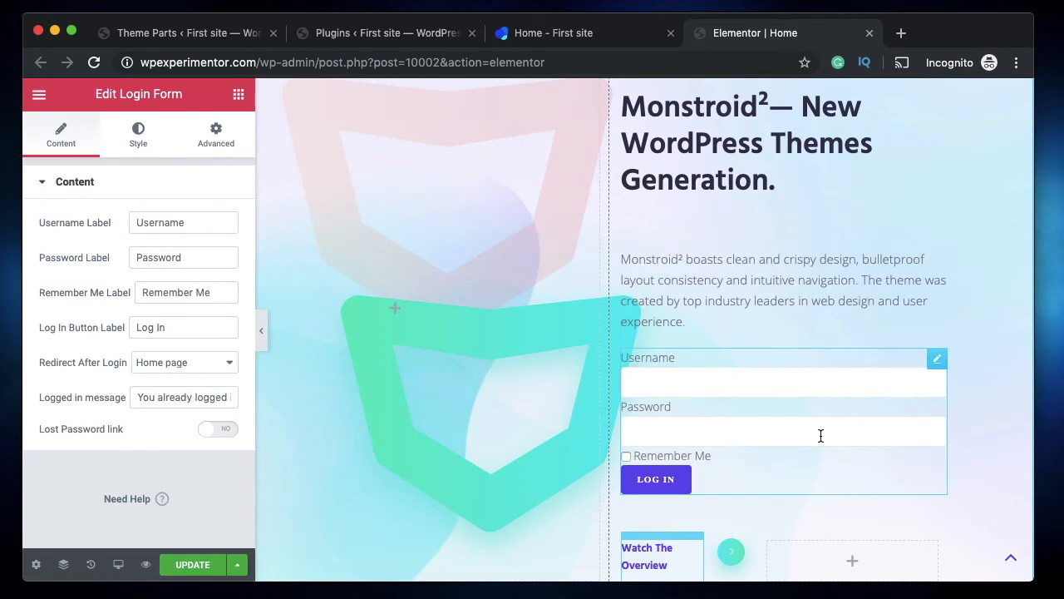
pyautogui.rightClick(939, 365)
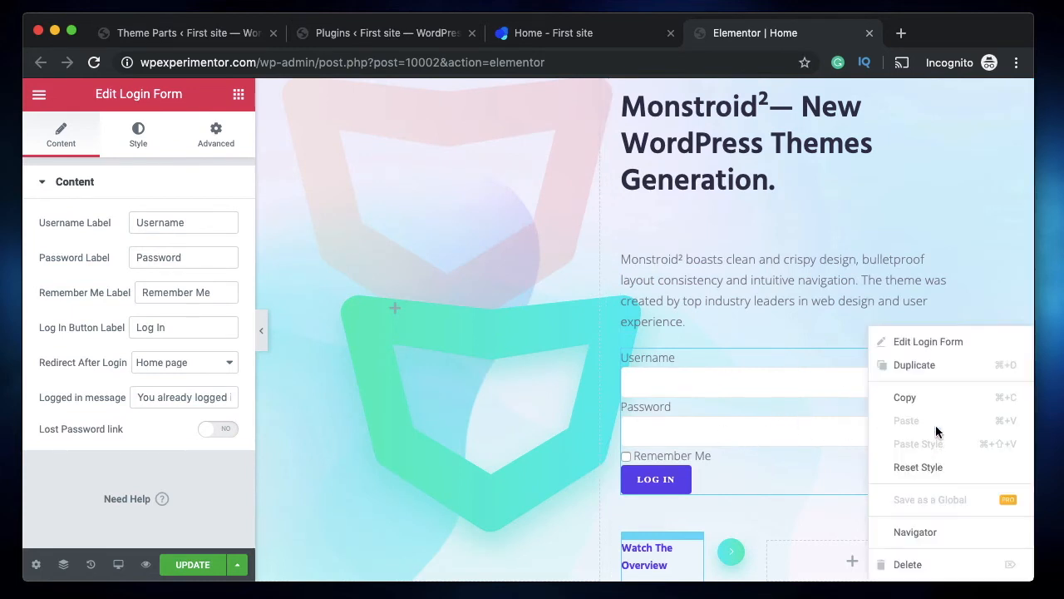
pyautogui.click(926, 567)
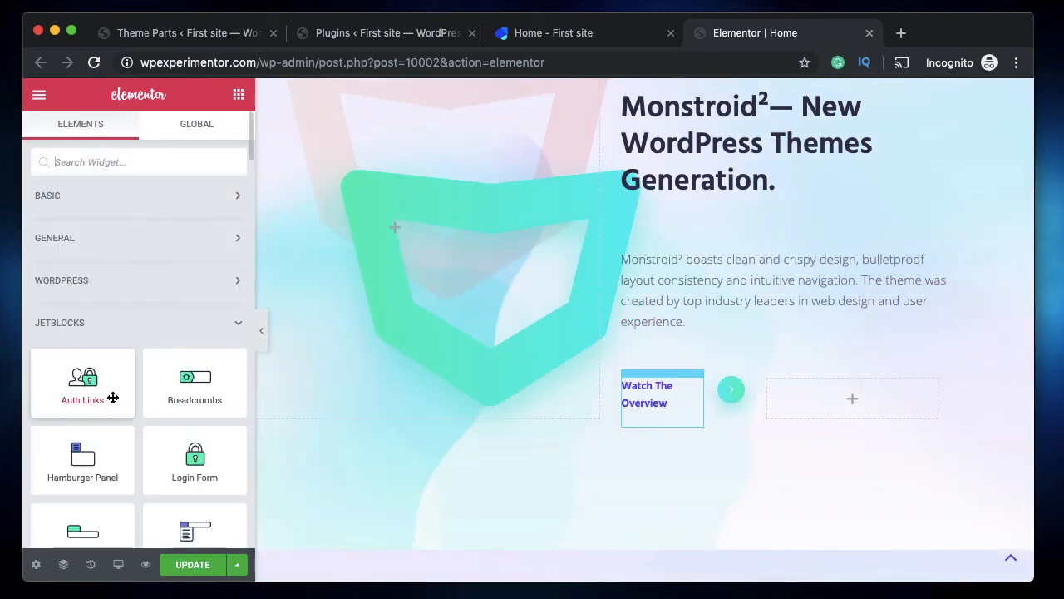
# Step: Try out the JetElements Text Ticker in the empty column beside Watch The Overview and delete it again
pyautogui.scroll(-4, 112, 397)
pyautogui.scroll(2, 140, 262)
pyautogui.click(95, 237)
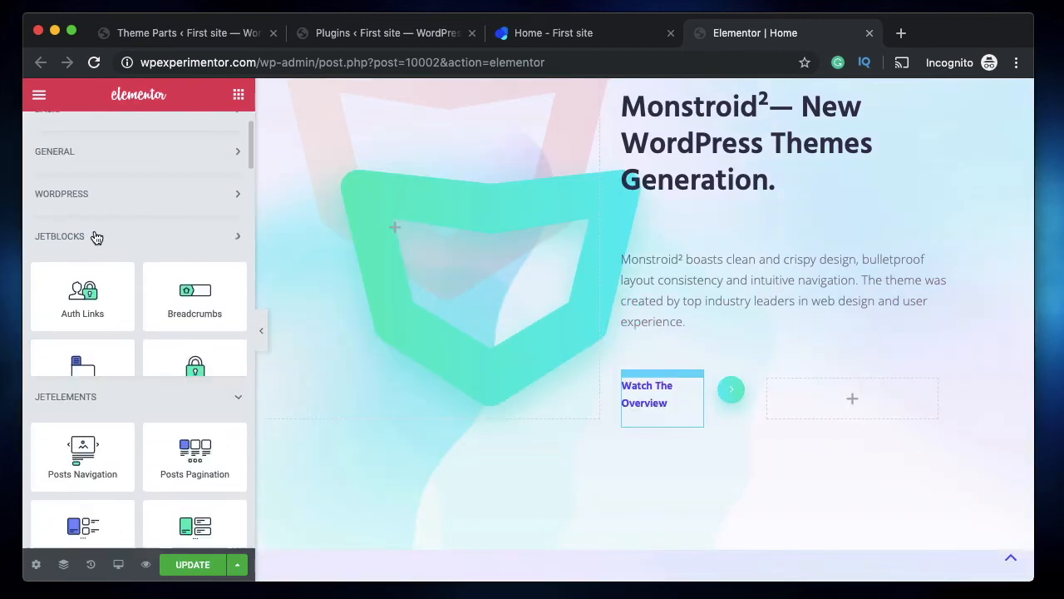
pyautogui.scroll(-3, 126, 288)
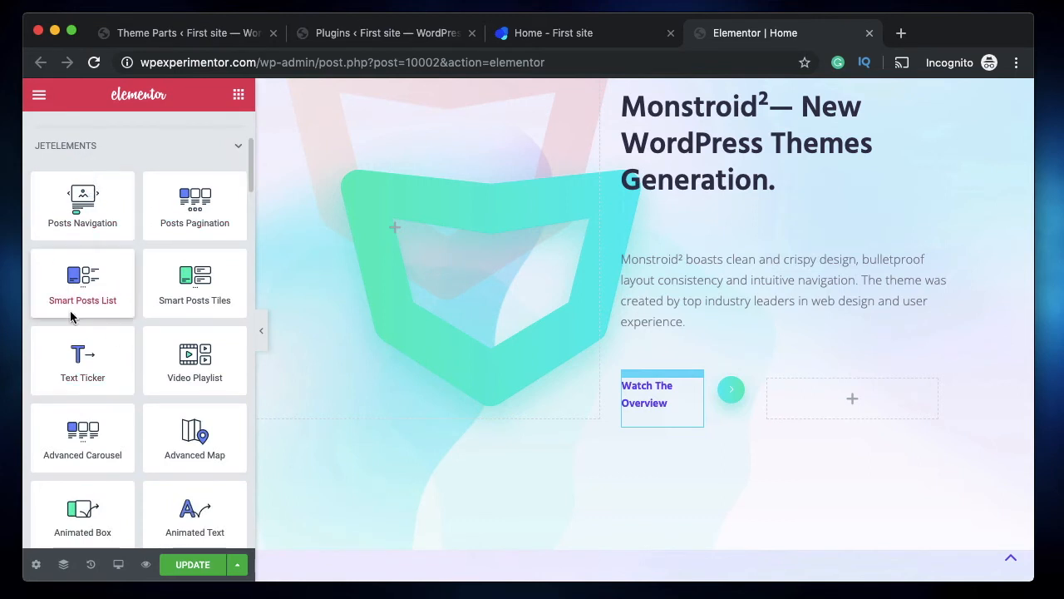
pyautogui.moveTo(73, 351); pyautogui.dragTo(836, 411)
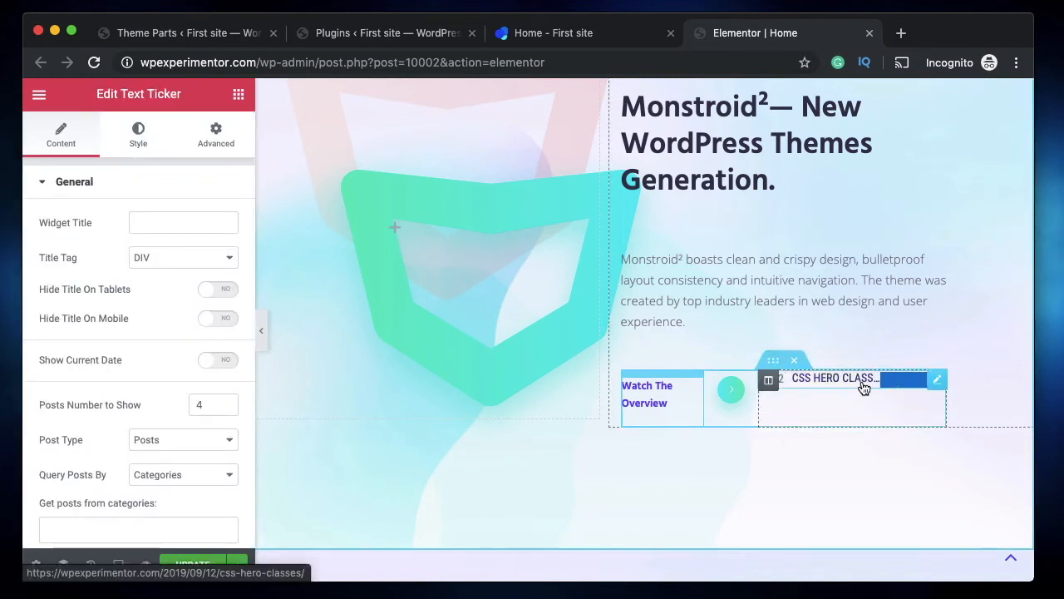
pyautogui.rightClick(865, 388)
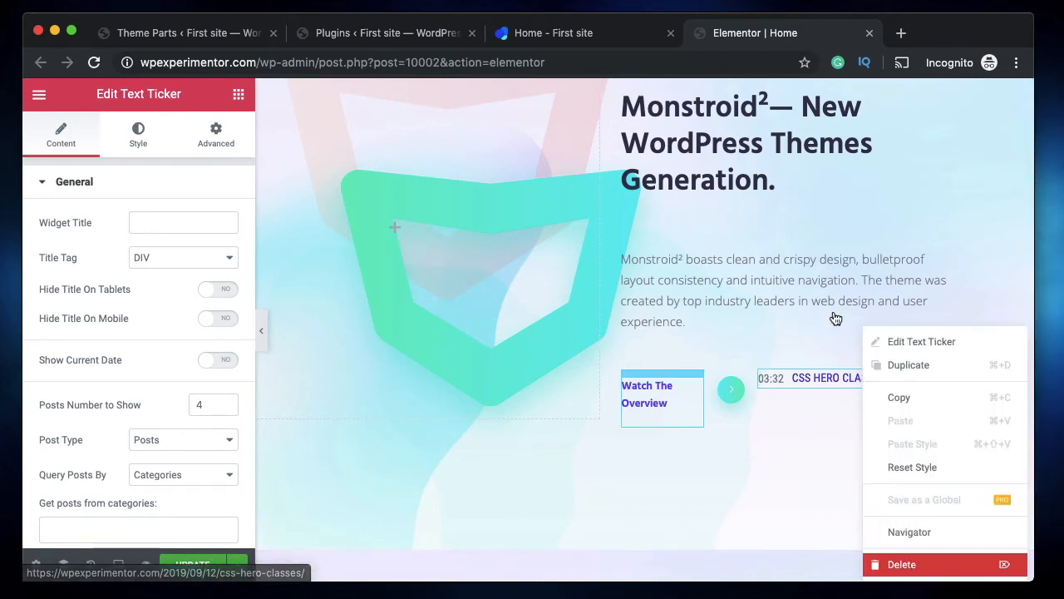
pyautogui.press('Delete')
# Step: Add a Text Ticker widget directly above the hero heading
pyautogui.scroll(4, 825, 300)
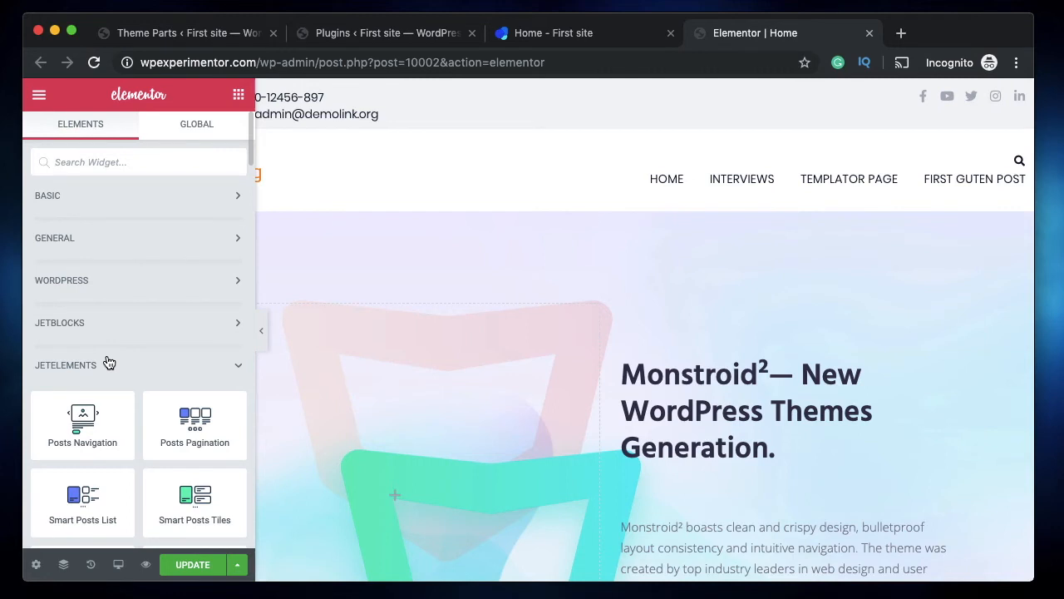
pyautogui.scroll(-3, 170, 414)
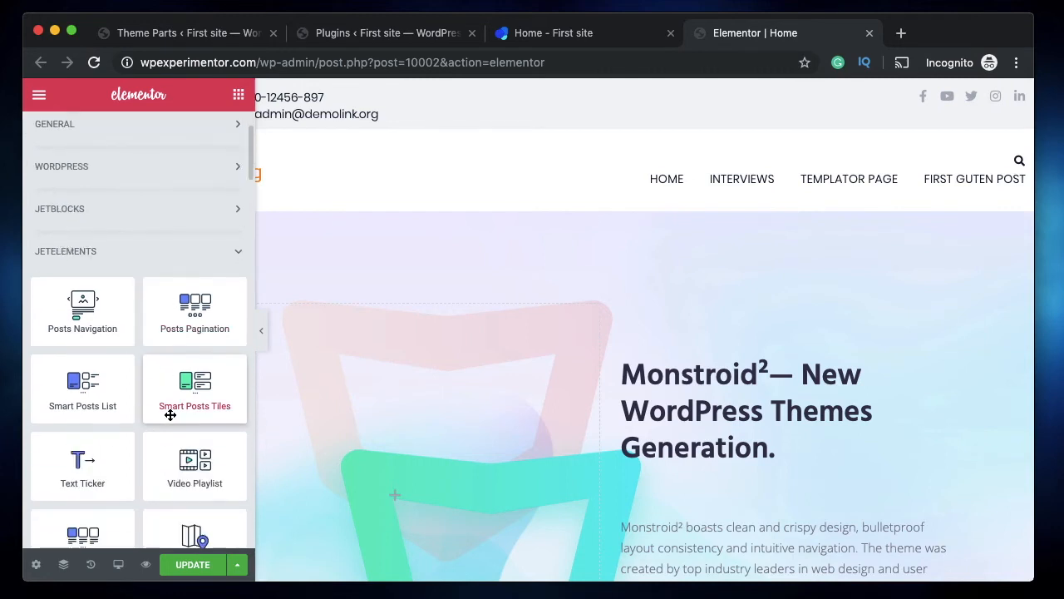
pyautogui.moveTo(85, 471); pyautogui.dragTo(812, 382)
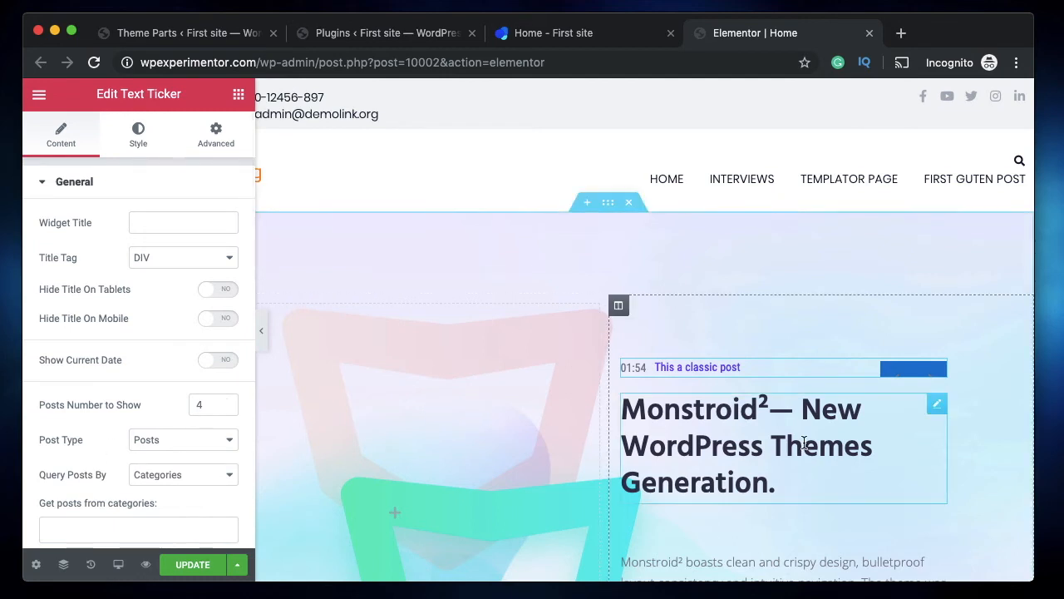
# Step: Look through the Text Ticker's general settings and turn off its post thumbnail
pyautogui.scroll(-3, 208, 440)
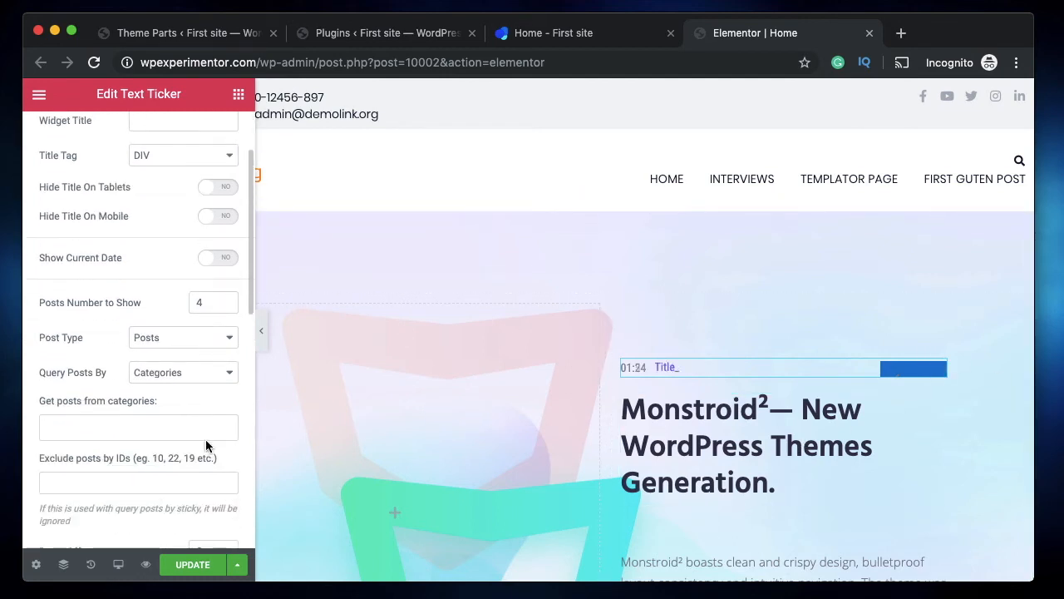
pyautogui.scroll(-4, 112, 447)
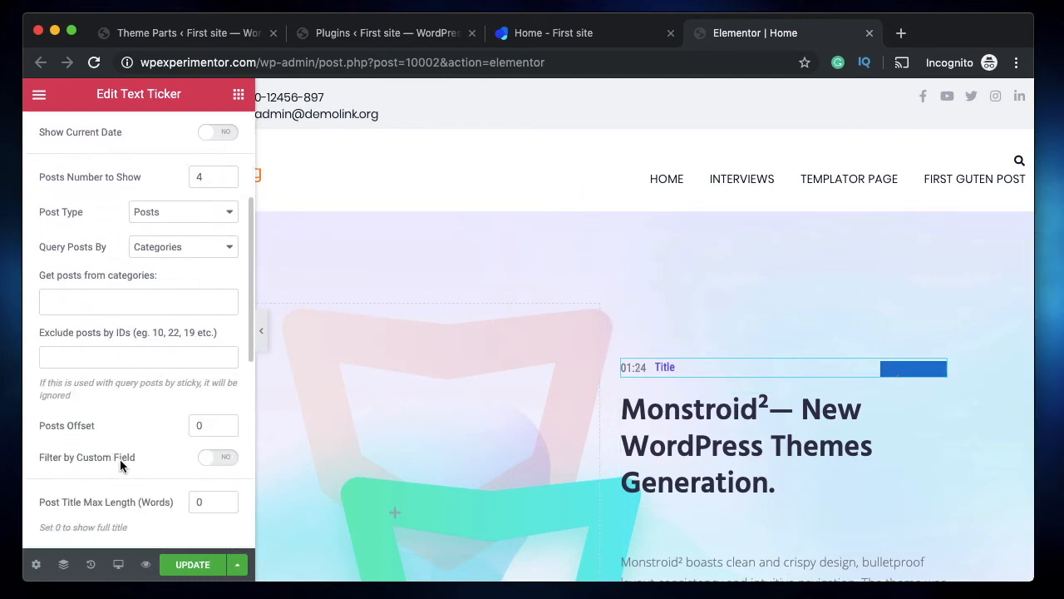
pyautogui.scroll(-3, 208, 424)
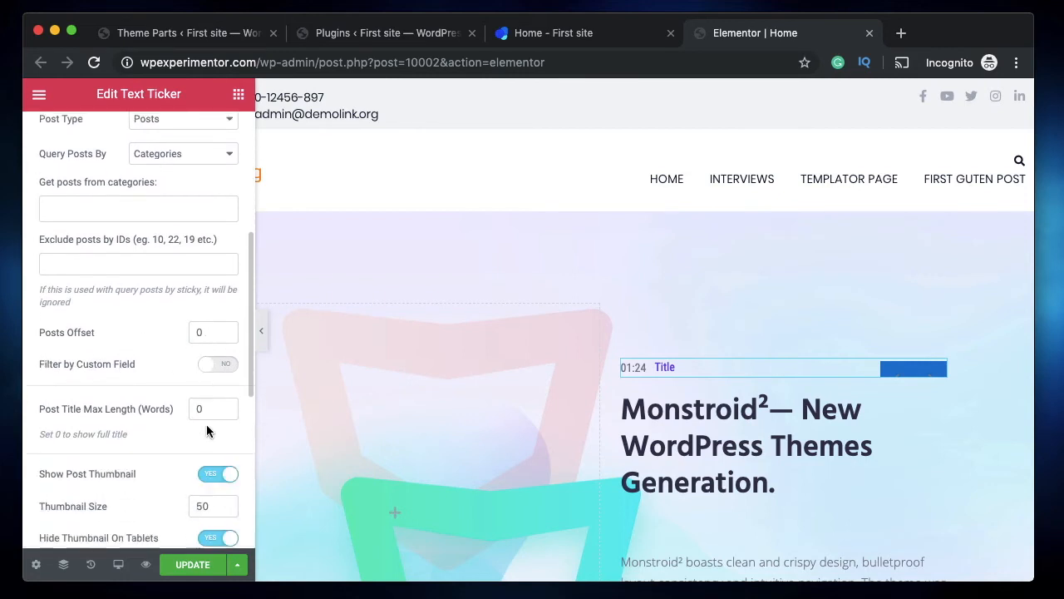
pyautogui.scroll(-10, 145, 416)
pyautogui.scroll(2, 163, 269)
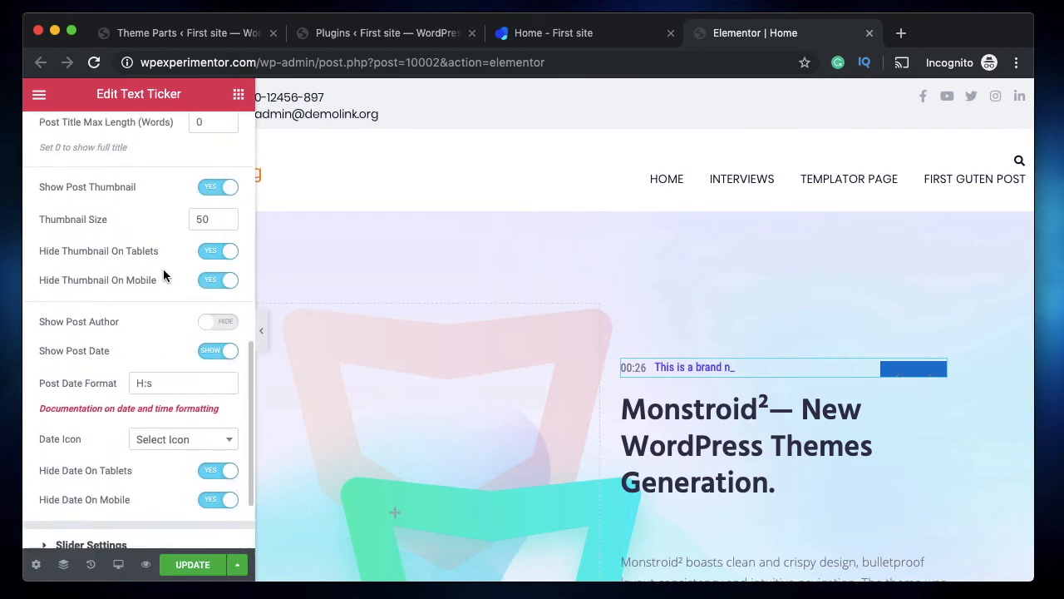
pyautogui.click(217, 198)
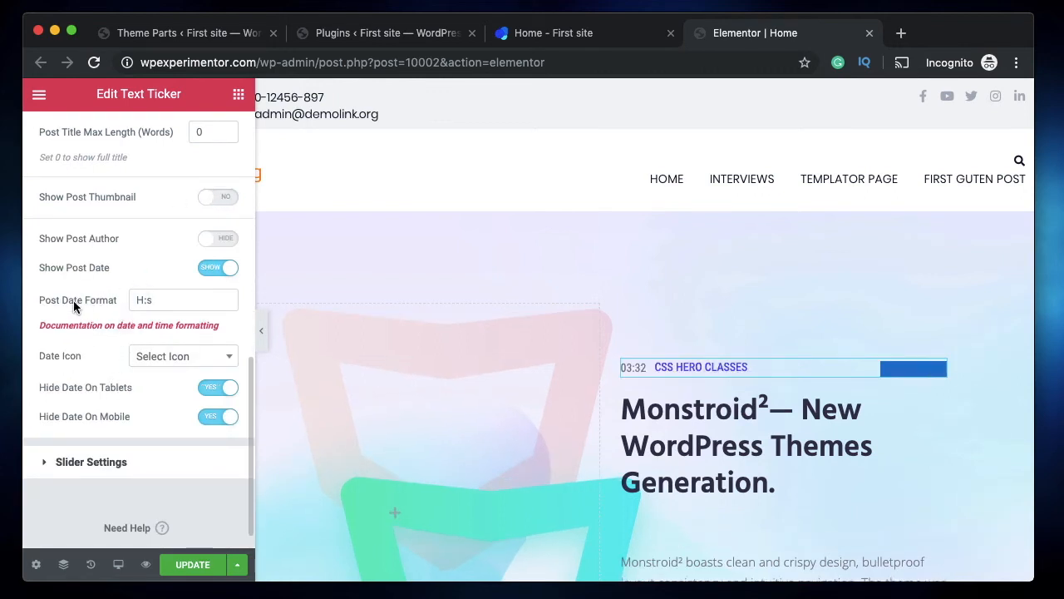
# Step: Look over the ticker's post date format and slider settings, and delete the ticker from above the heading
pyautogui.doubleClick(167, 300)
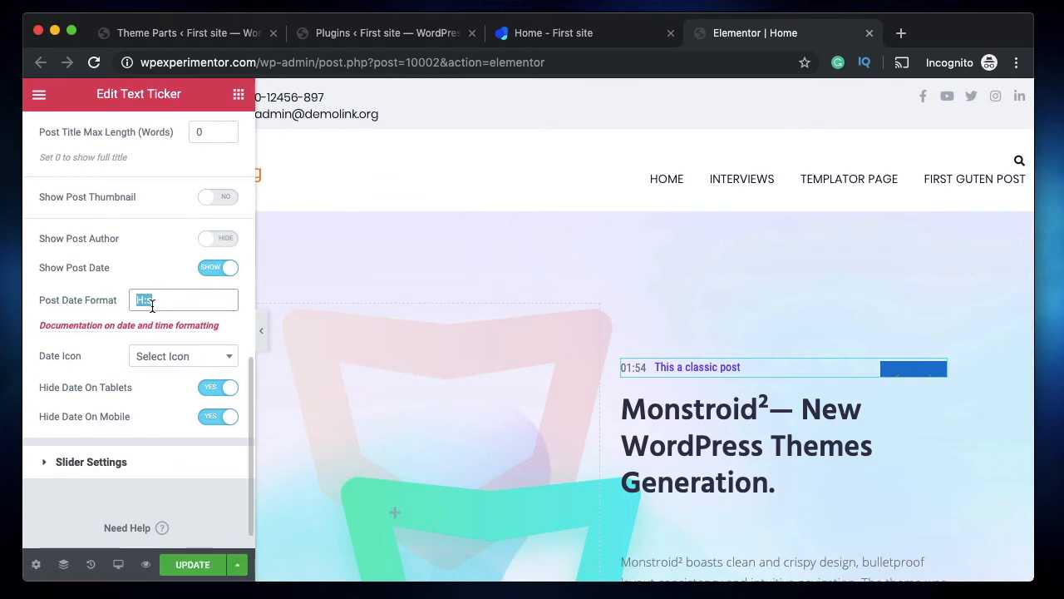
pyautogui.scroll(-1, 89, 365)
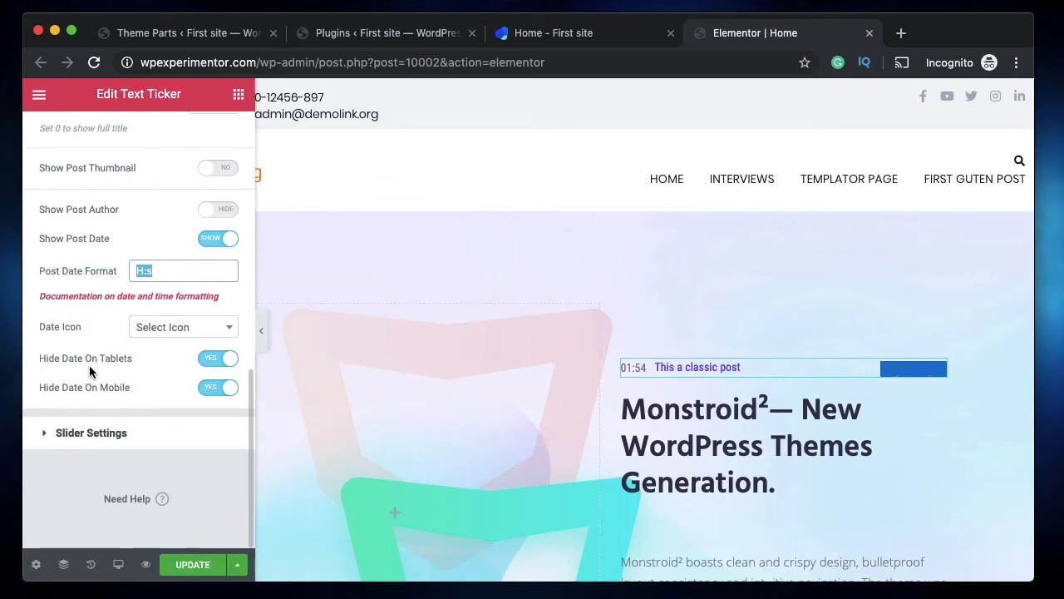
pyautogui.click(129, 434)
pyautogui.scroll(-1, 140, 316)
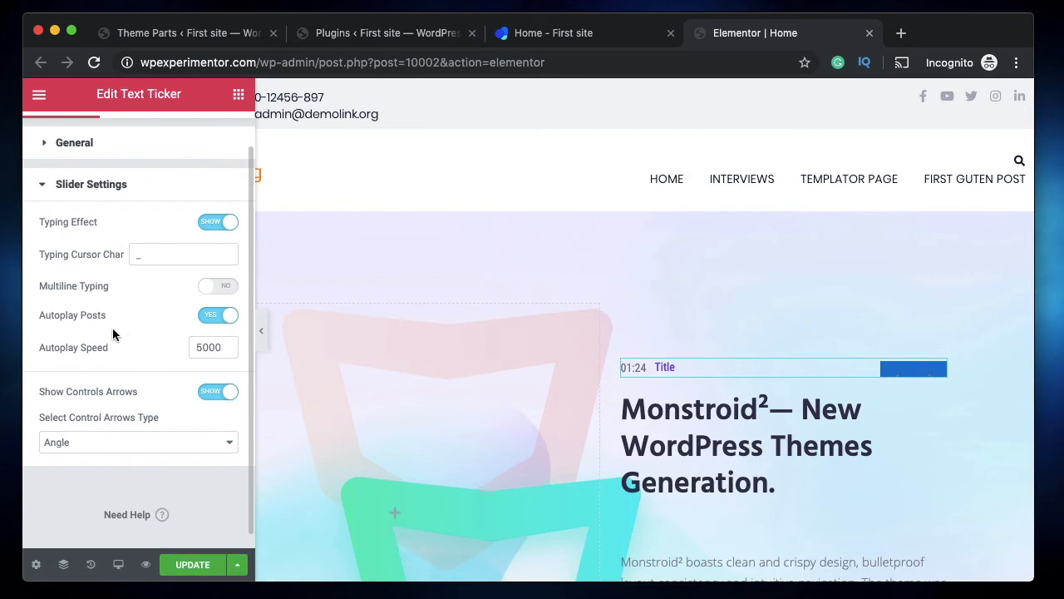
pyautogui.rightClick(713, 363)
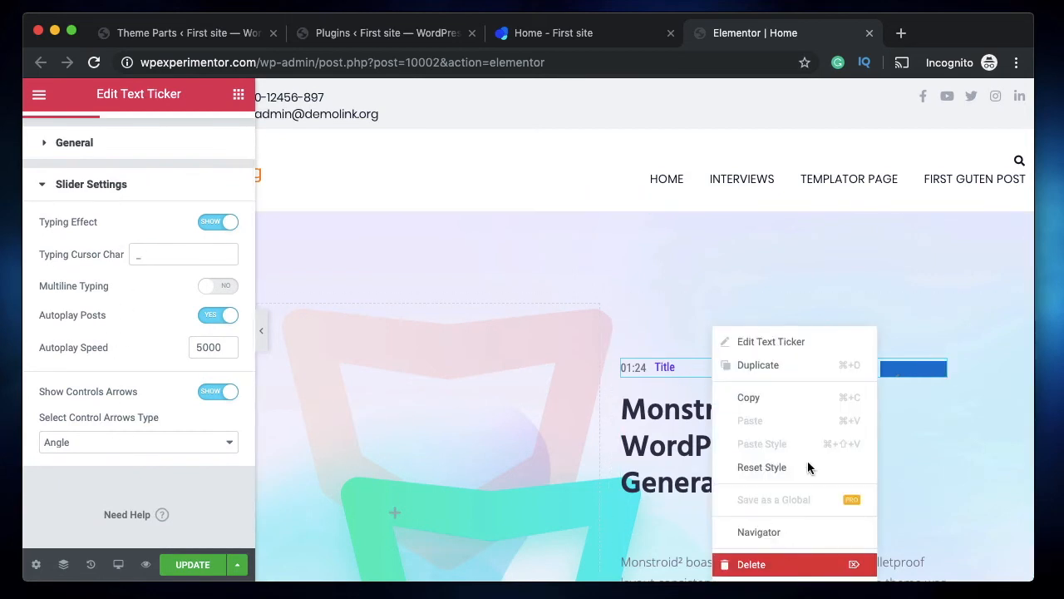
pyautogui.press('Delete')
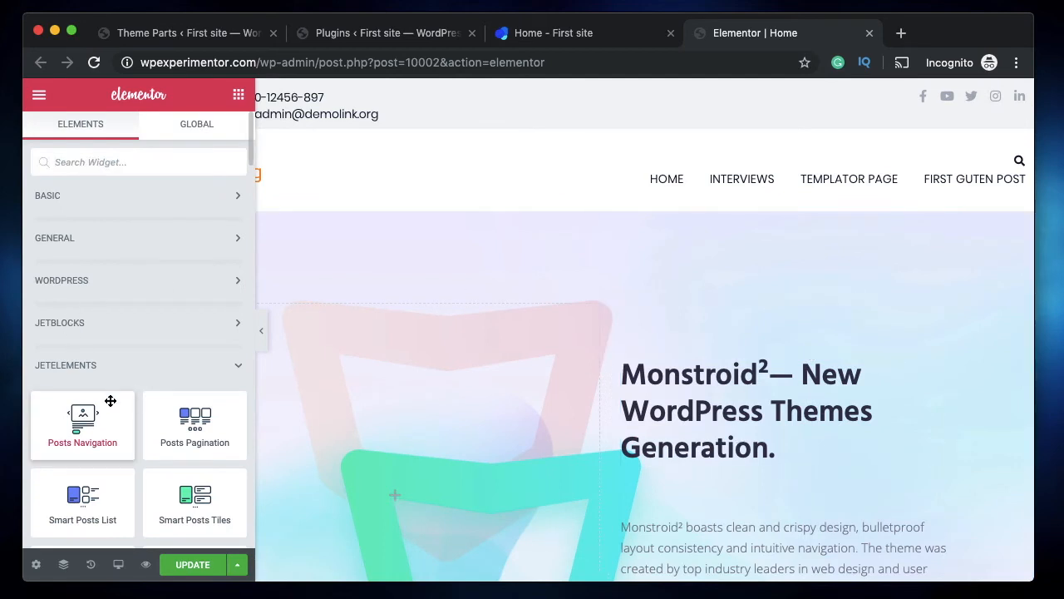
# Step: Add an Advanced Carousel widget between the hero heading and the intro paragraph, and view it on the page
pyautogui.scroll(-5, 108, 401)
pyautogui.moveTo(603, 466); pyautogui.dragTo(765, 441)
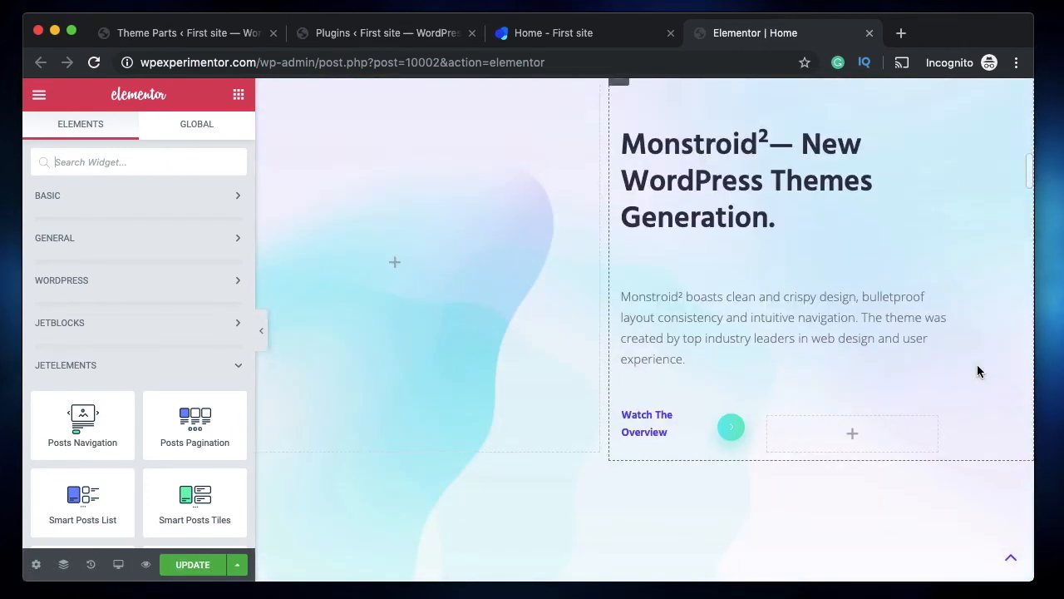
pyautogui.scroll(-3, 977, 371)
pyautogui.scroll(3, 926, 383)
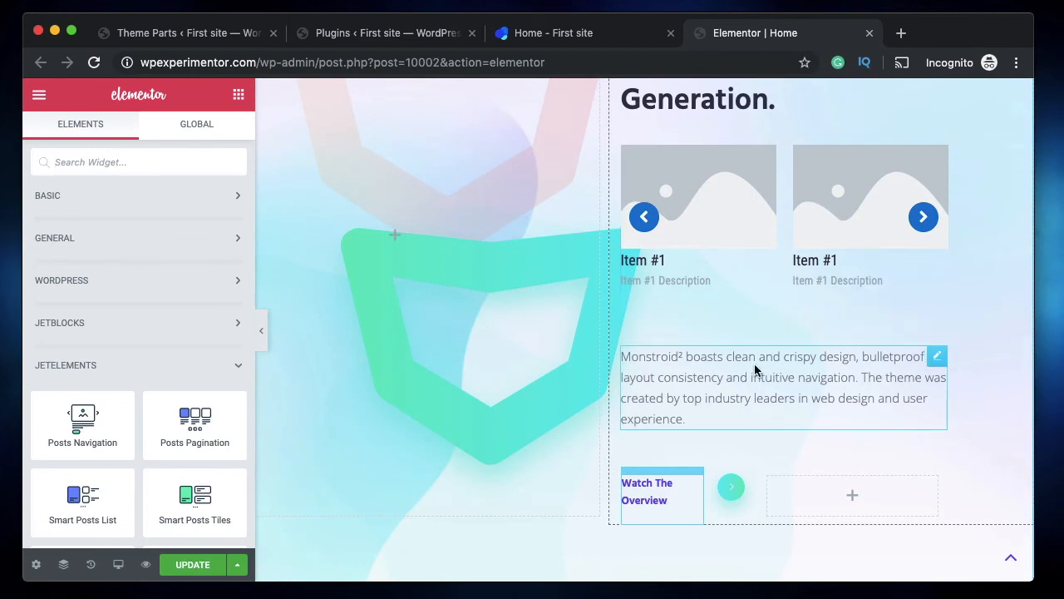
pyautogui.scroll(-5, 755, 366)
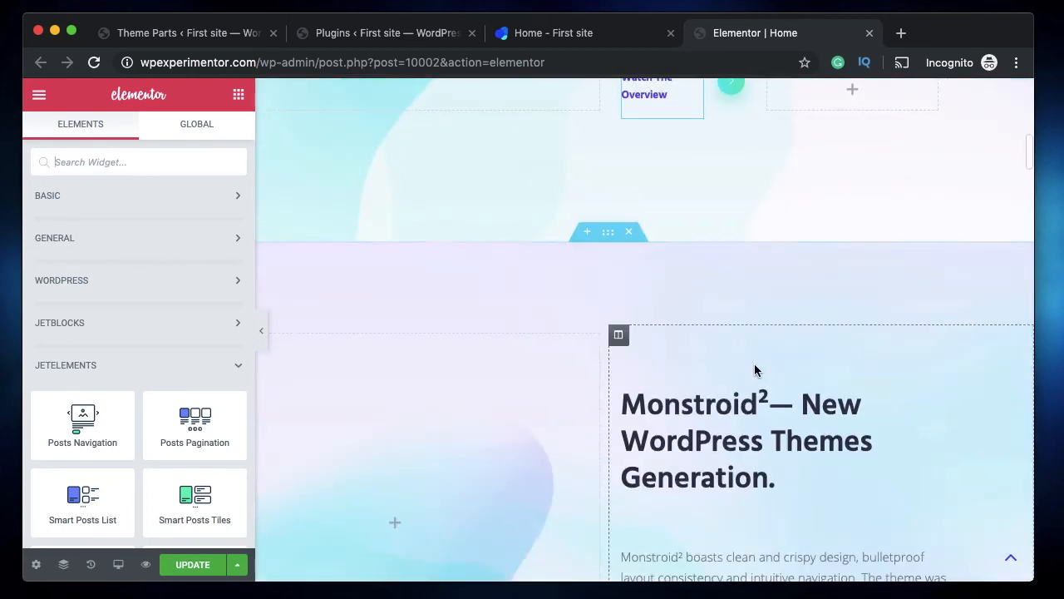
# Step: Add a single-column section directly below the hero section and place an Advanced Carousel widget in it
pyautogui.click(587, 235)
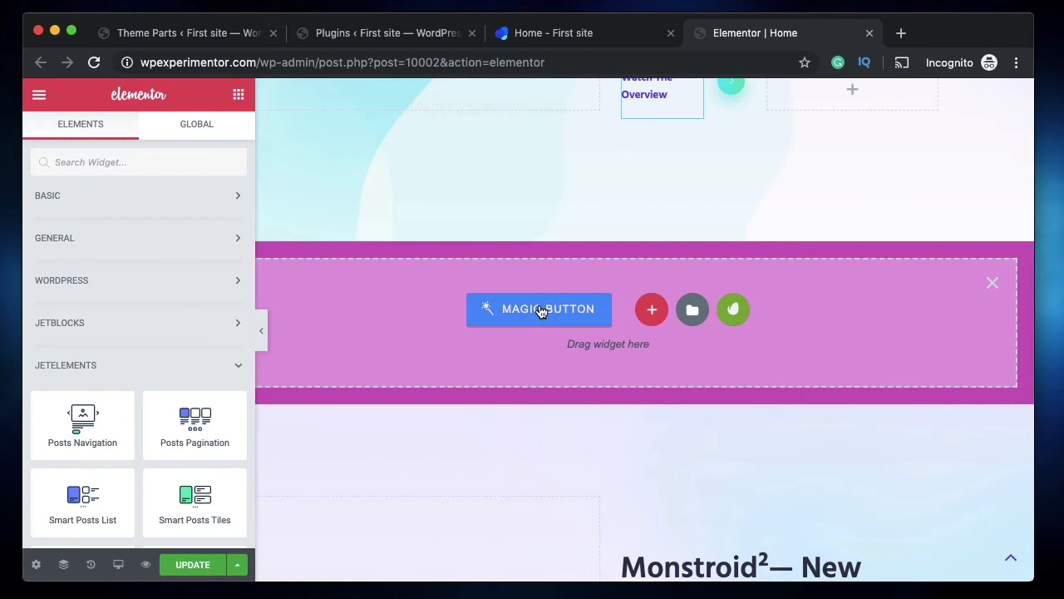
pyautogui.click(654, 309)
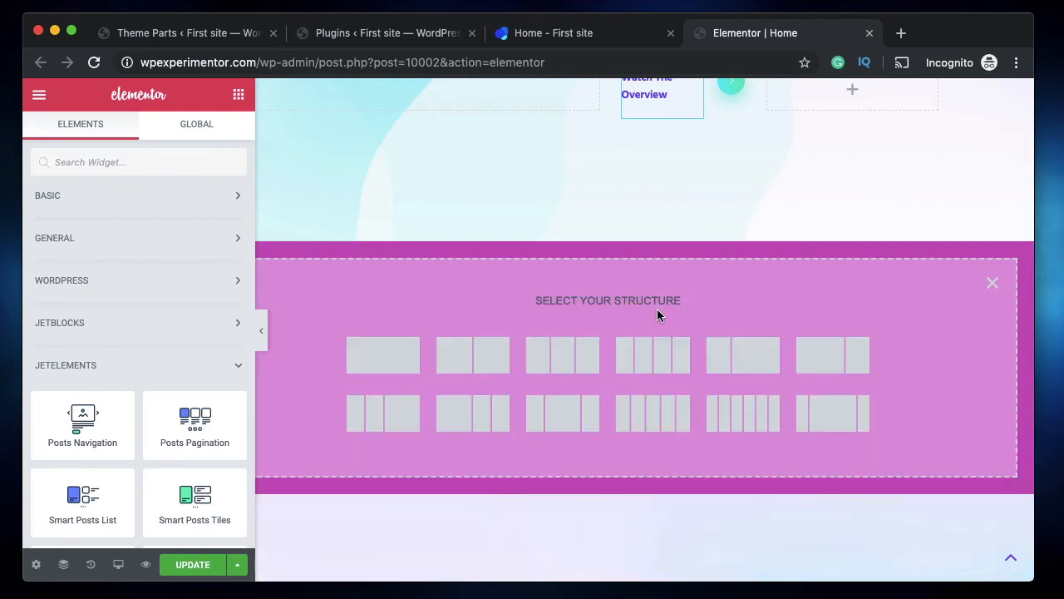
pyautogui.click(402, 357)
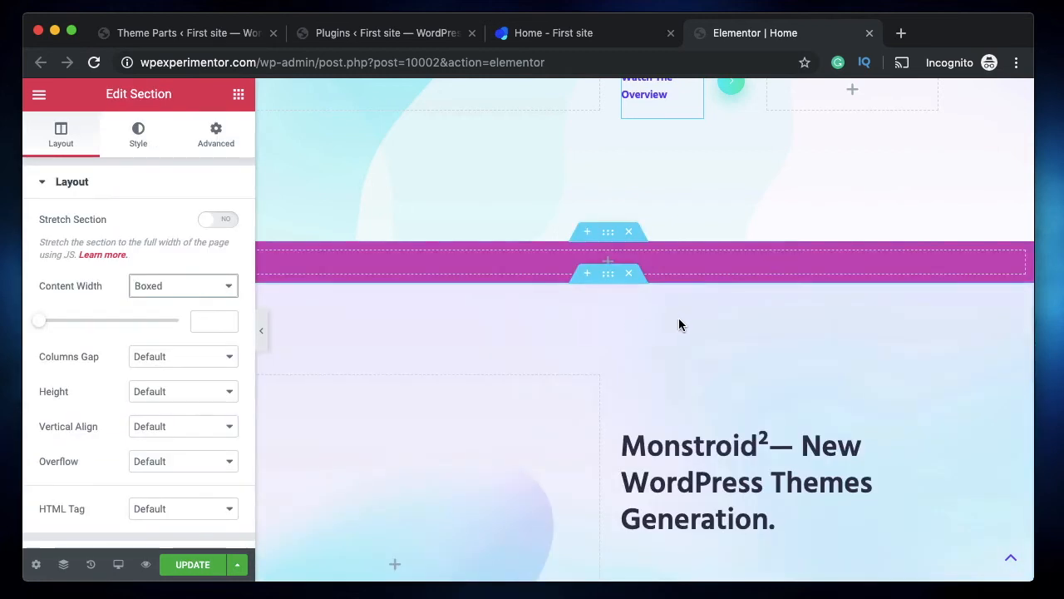
pyautogui.click(606, 264)
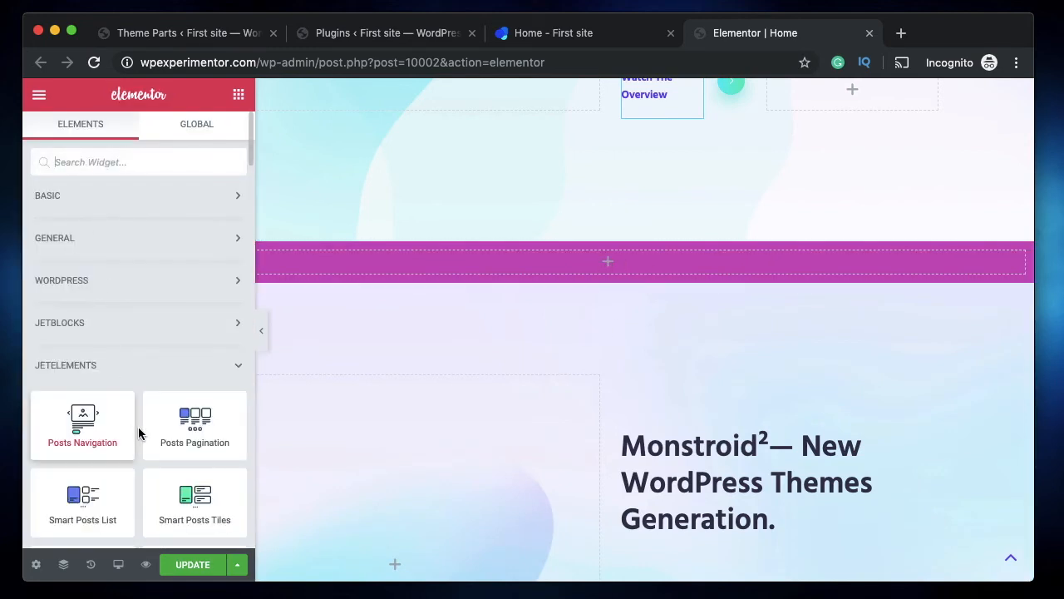
pyautogui.scroll(-5, 142, 439)
pyautogui.scroll(-2, 141, 438)
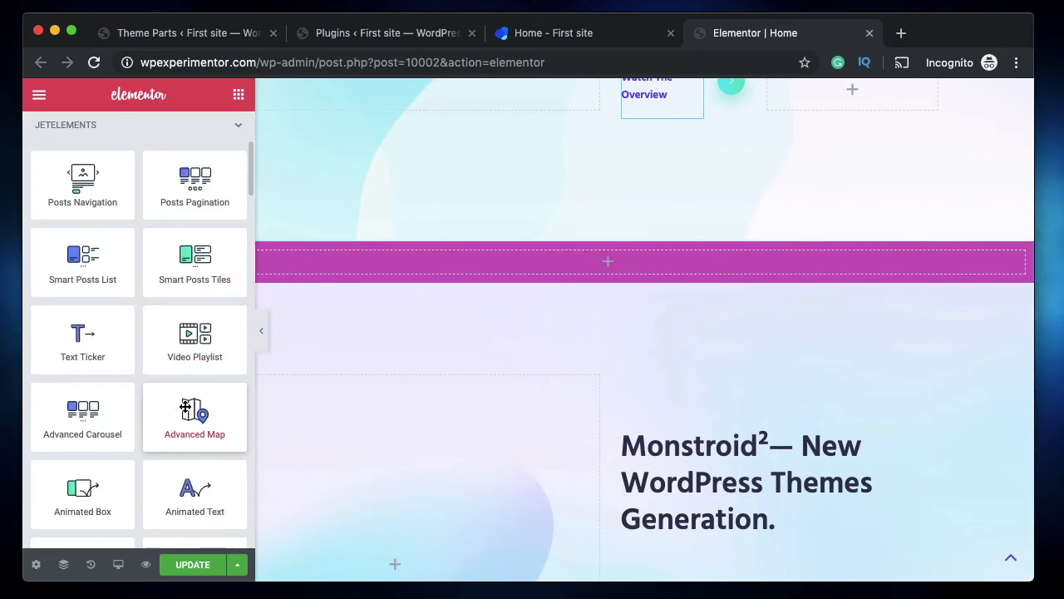
pyautogui.moveTo(79, 428); pyautogui.dragTo(453, 268)
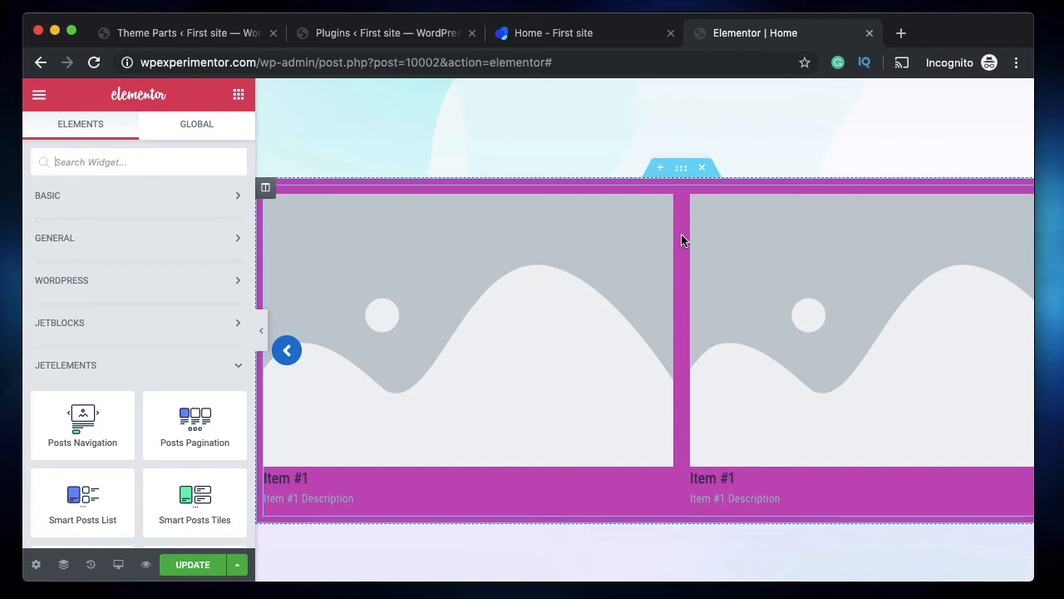
# Step: Set the new carousel section's background to a semi-transparent light grey
pyautogui.click(682, 170)
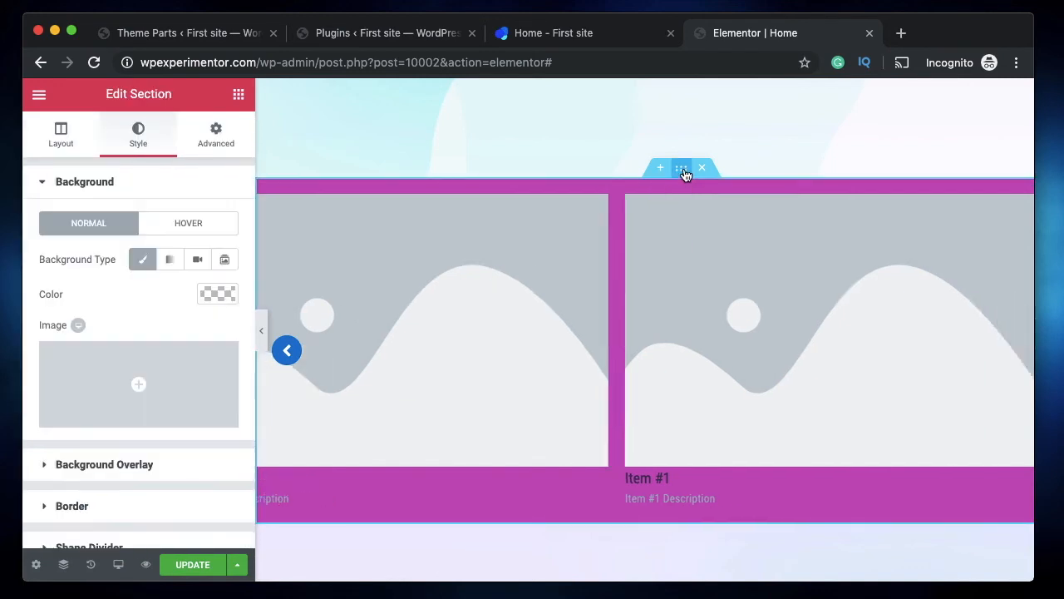
pyautogui.click(213, 293)
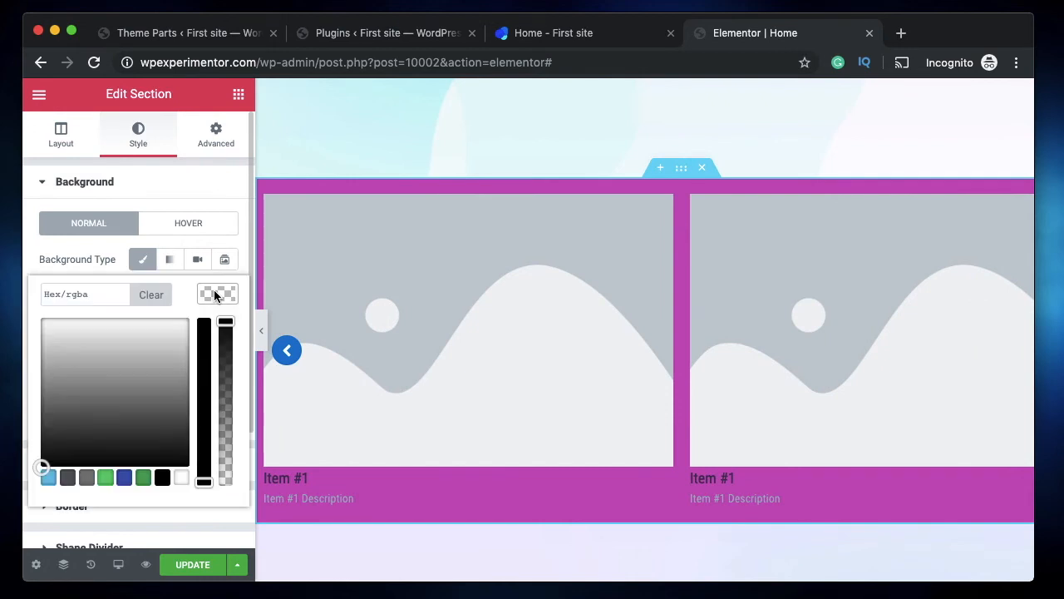
pyautogui.click(162, 477)
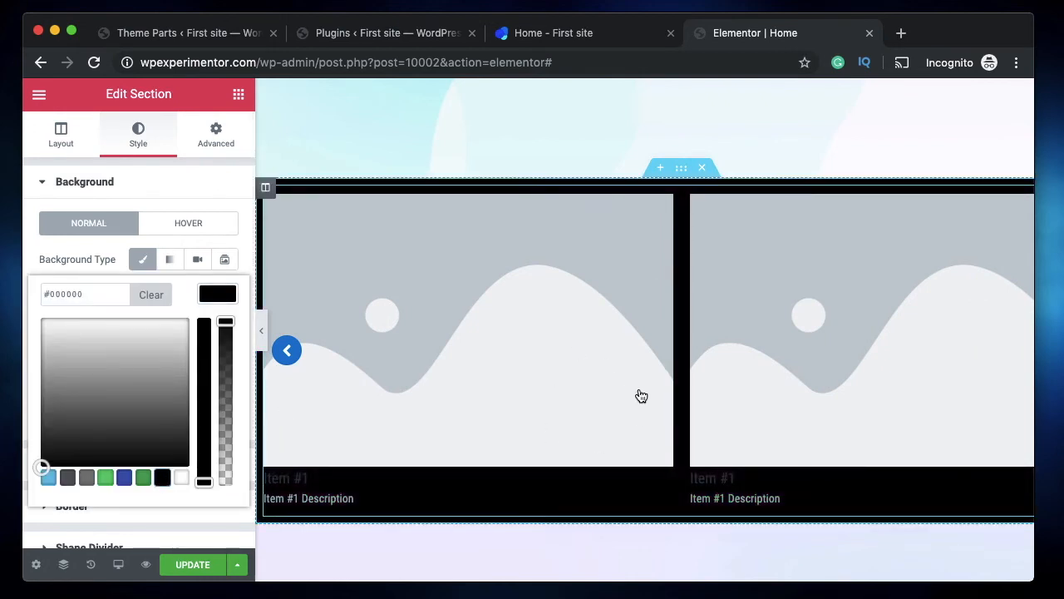
pyautogui.click(226, 376)
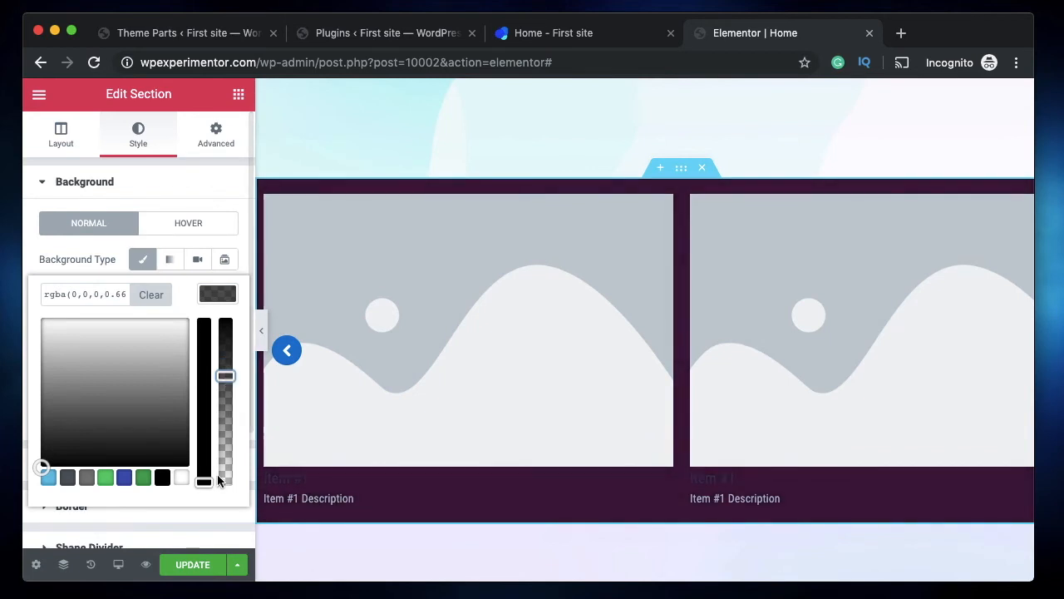
pyautogui.click(181, 477)
pyautogui.moveTo(116, 403); pyautogui.dragTo(61, 360)
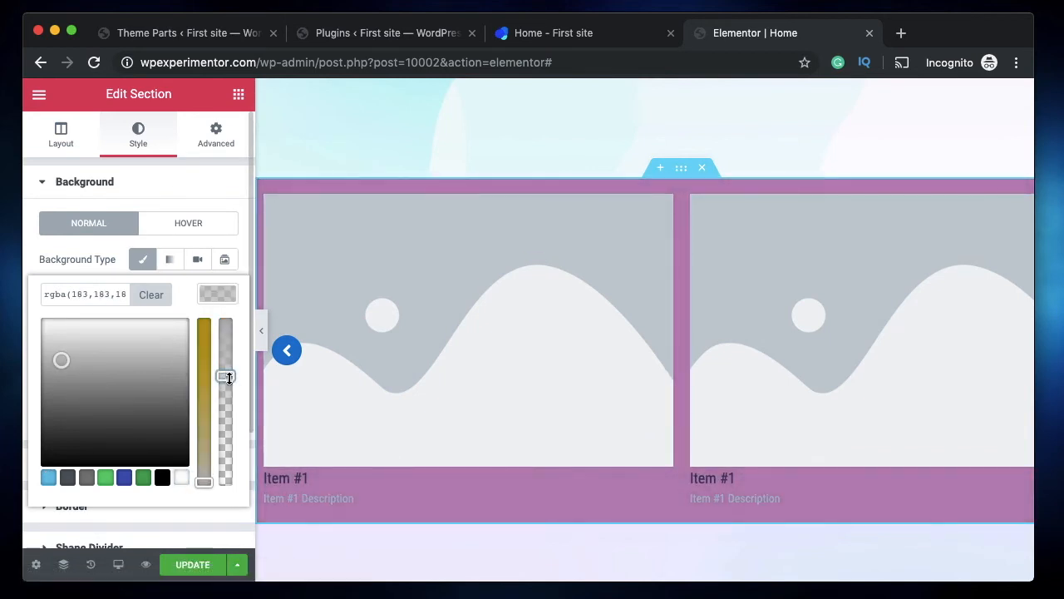
pyautogui.moveTo(230, 376)
pyautogui.mouseDown()
pyautogui.moveTo(224, 454)
pyautogui.moveTo(223, 363)
pyautogui.mouseUp()
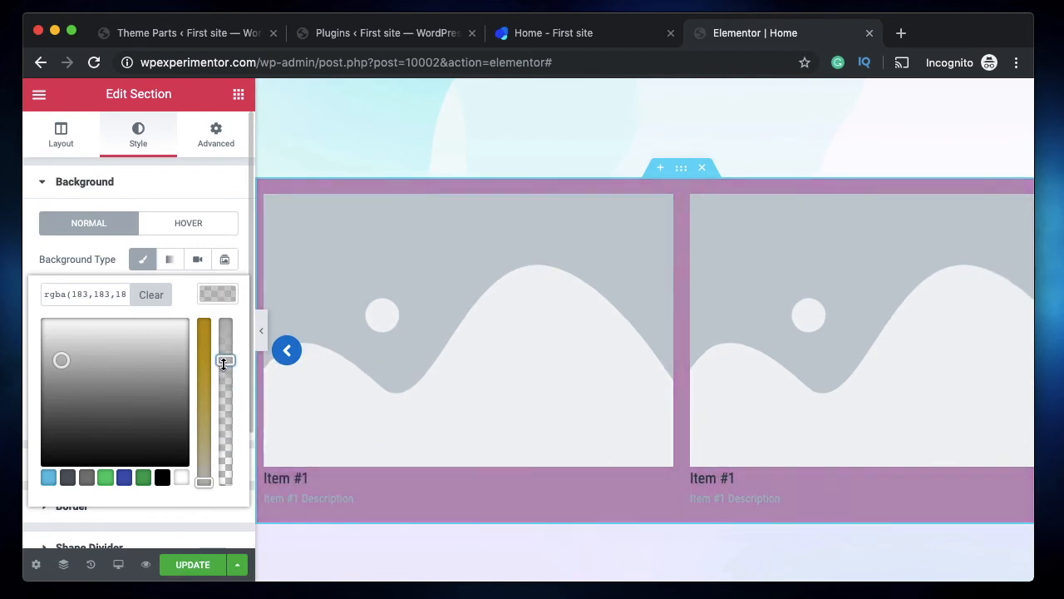
# Step: Give the new carousel's slides the office team photo, the title "Team 1" and the description "This is team 1. Number 1"
pyautogui.click(470, 311)
pyautogui.click(113, 246)
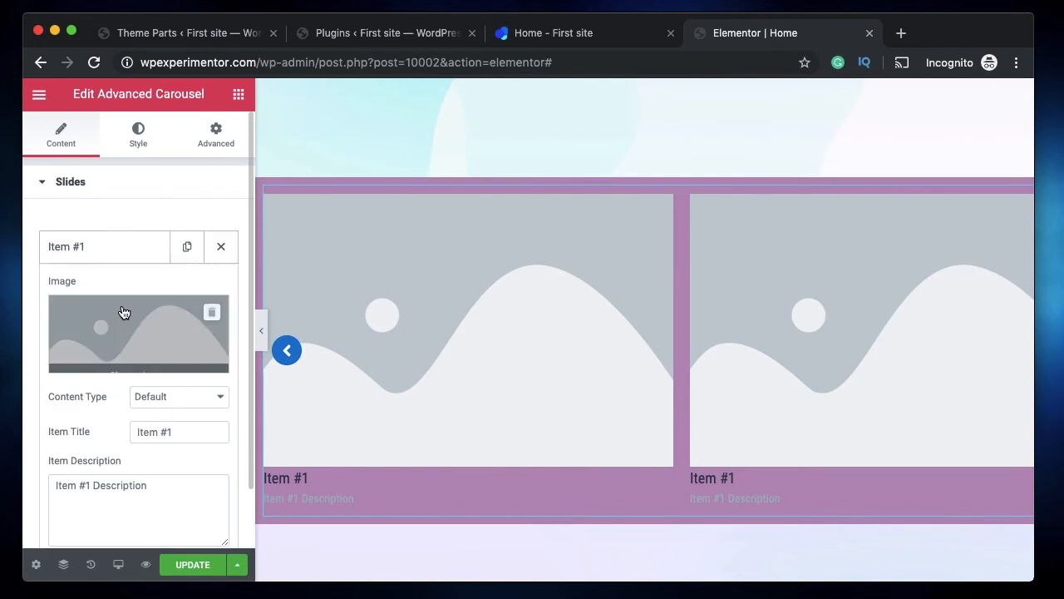
pyautogui.click(123, 309)
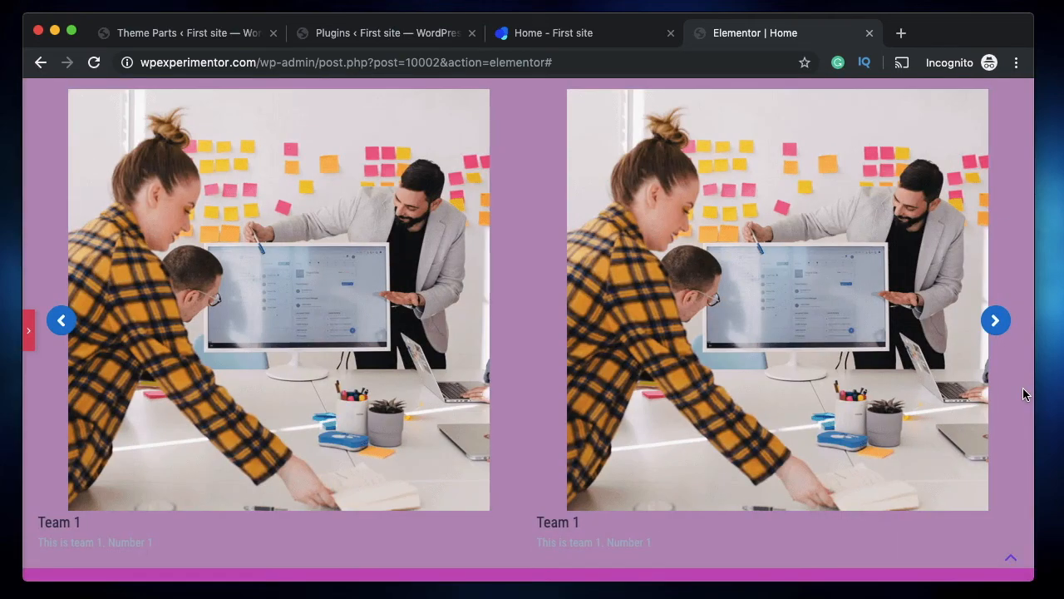
# Step: Preview the carousel at full width and advance through its slides before returning to editing
pyautogui.click(995, 323)
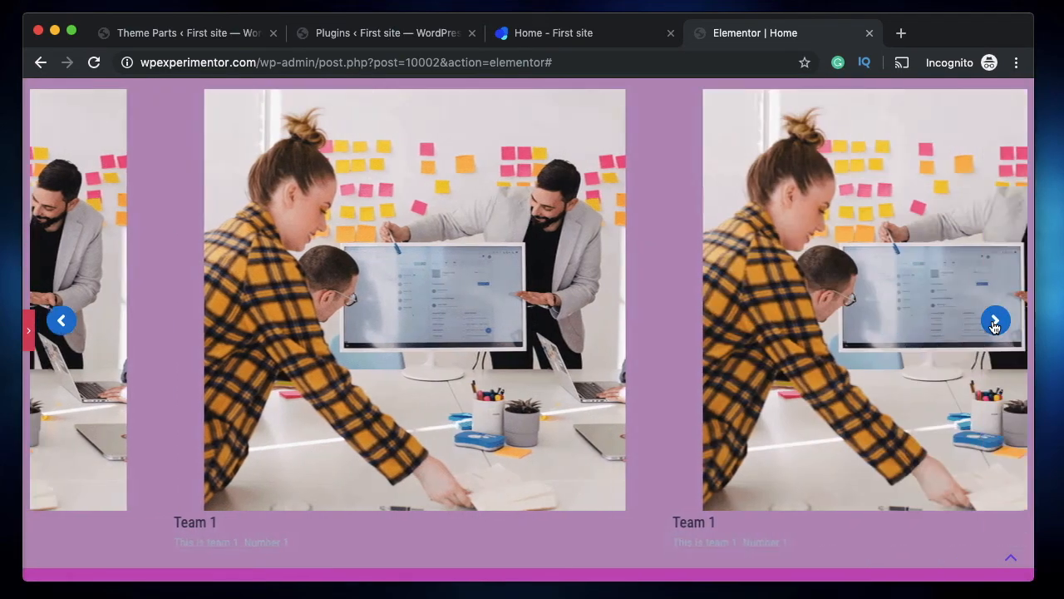
pyautogui.click(995, 323)
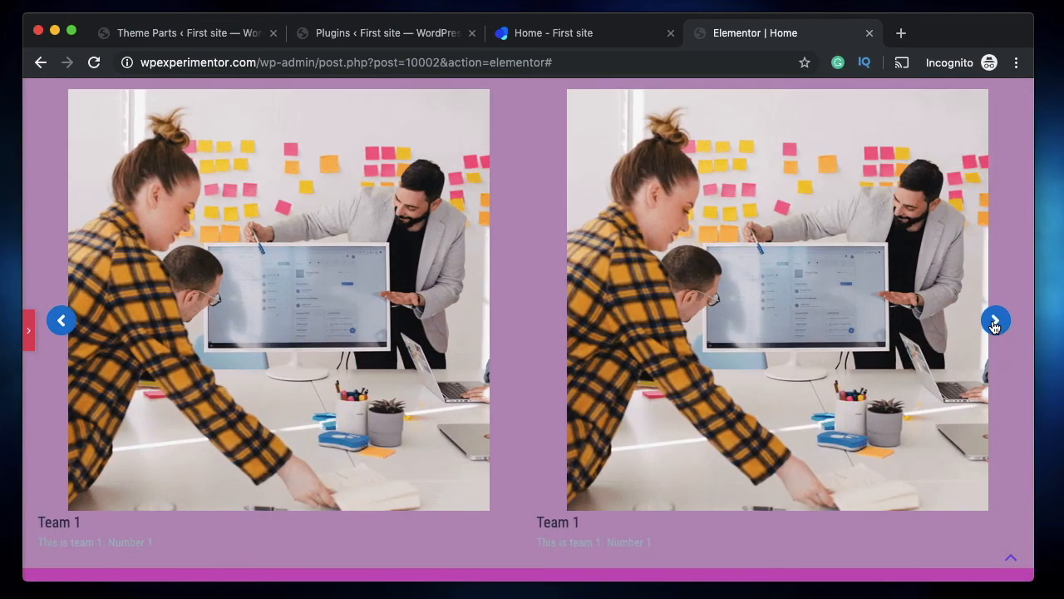
pyautogui.click(29, 333)
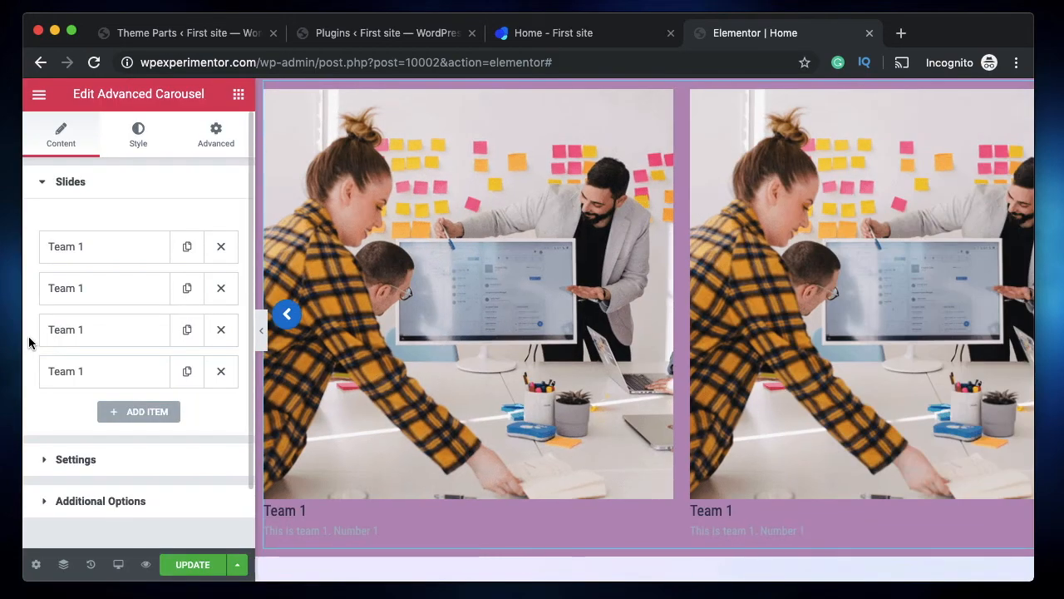
# Step: Look over the first slide's image and text settings and its content type options, keeping Default
pyautogui.click(152, 245)
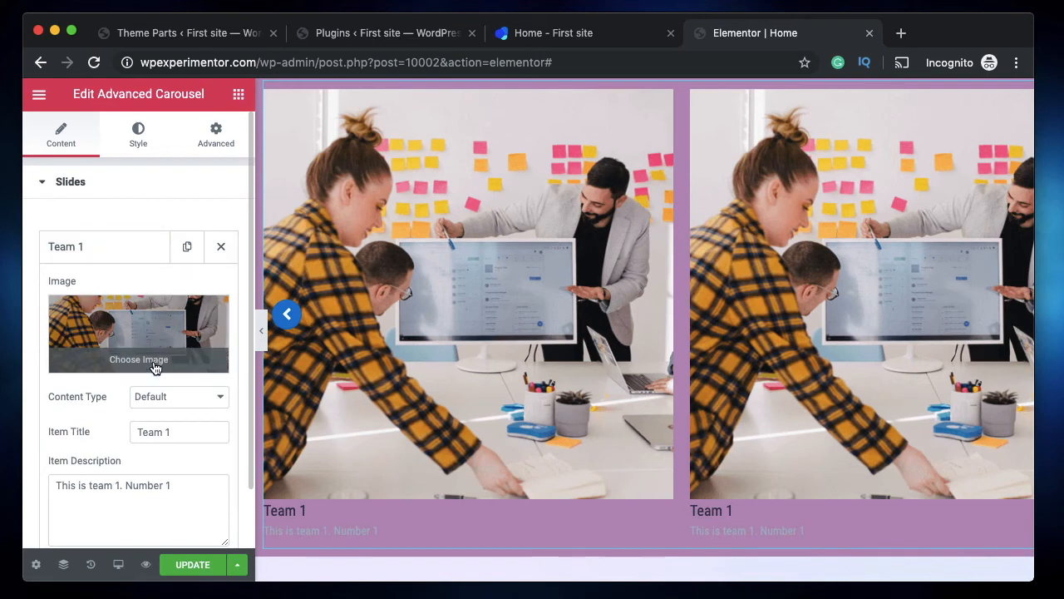
pyautogui.click(171, 398)
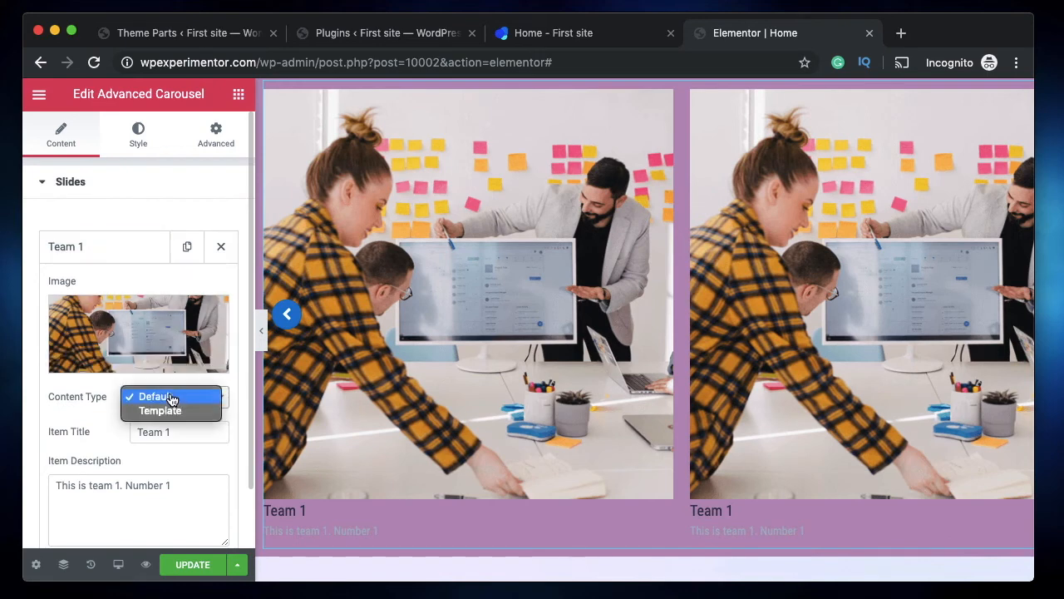
pyautogui.click(171, 400)
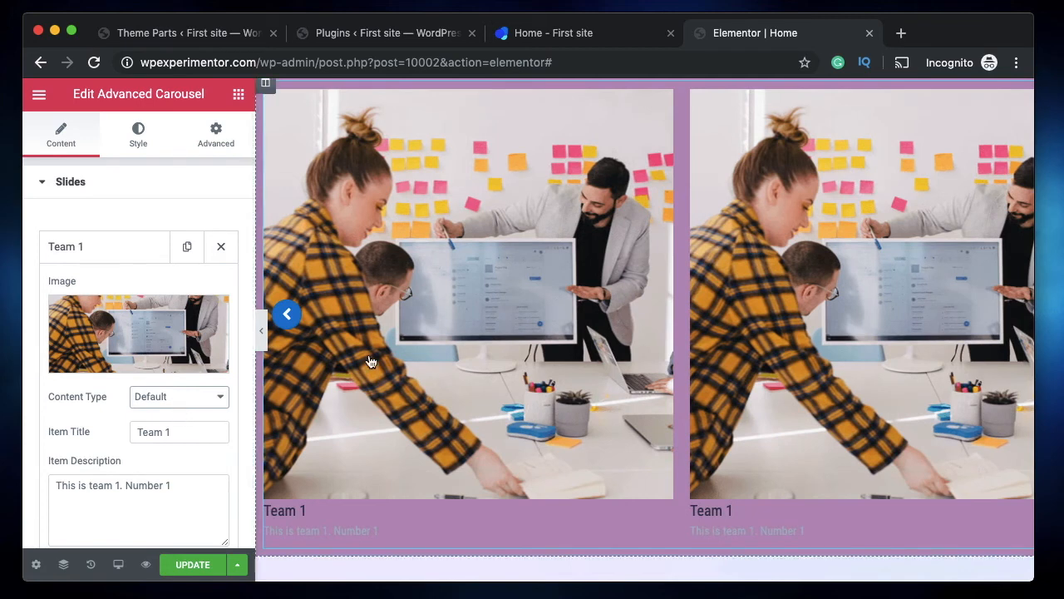
pyautogui.click(87, 248)
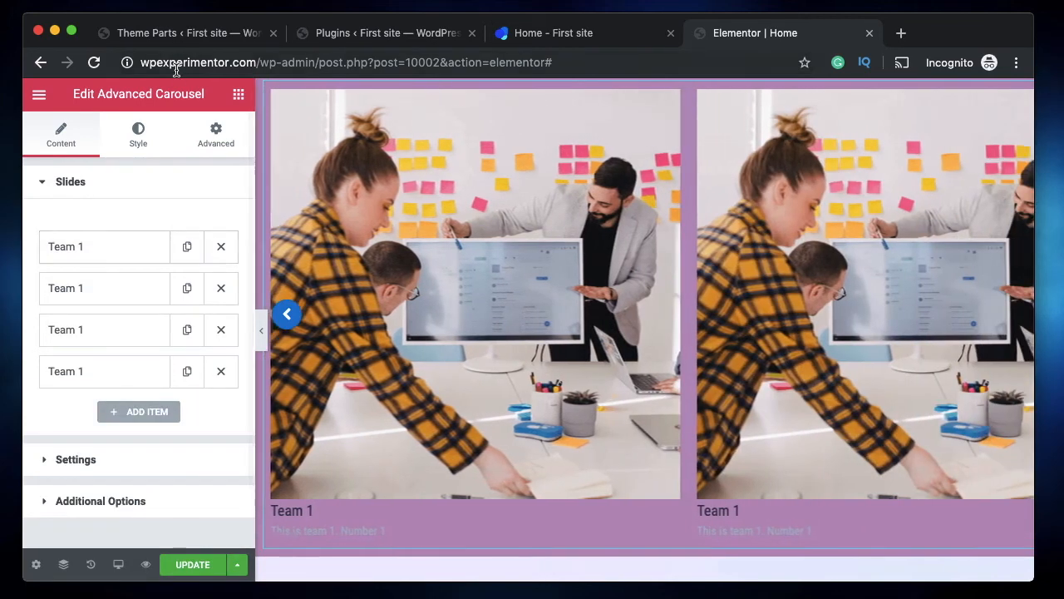
pyautogui.tripleClick(178, 91)
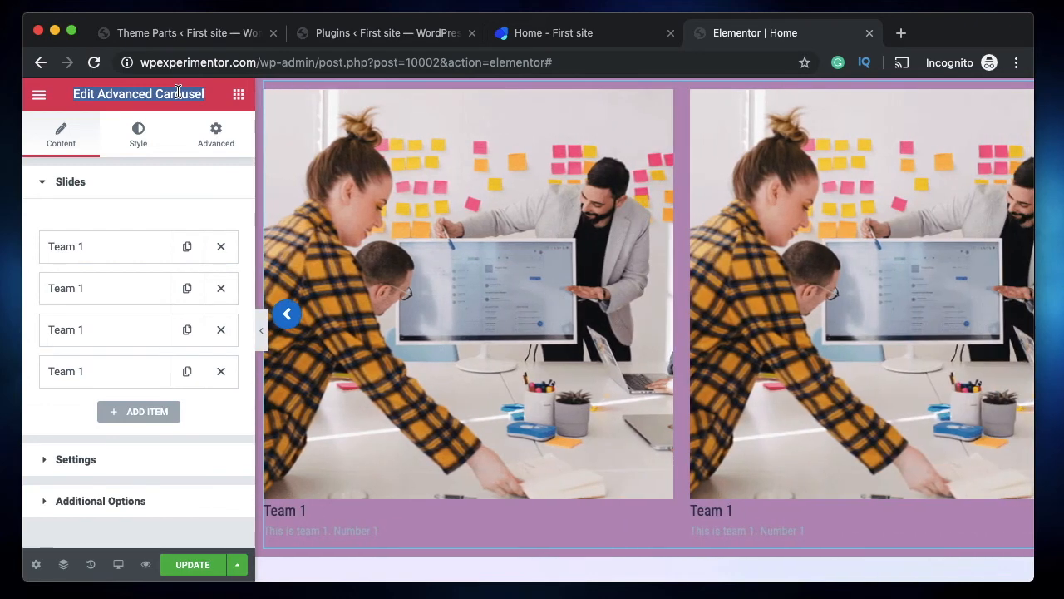
# Step: Add an Animated Text widget between the hero's intro paragraph and the Watch The Overview link
pyautogui.click(239, 94)
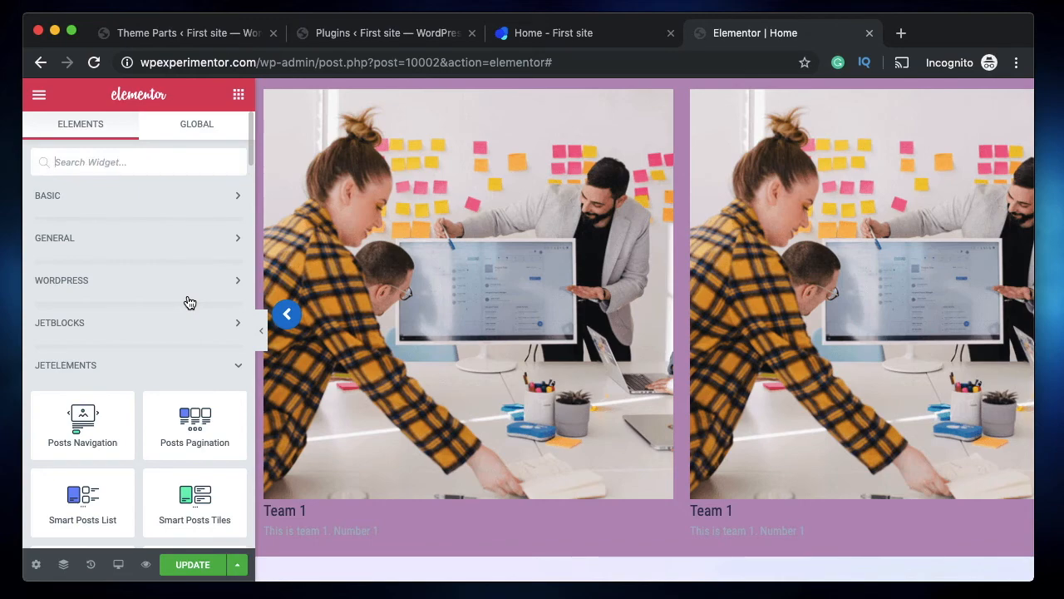
pyautogui.scroll(-5, 190, 302)
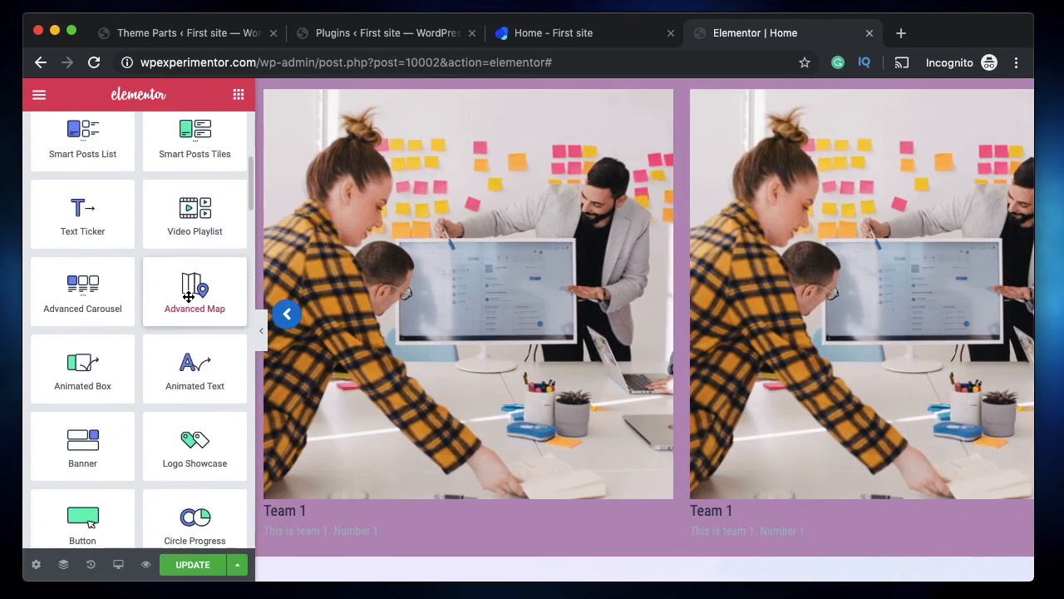
pyautogui.scroll(-2, 189, 297)
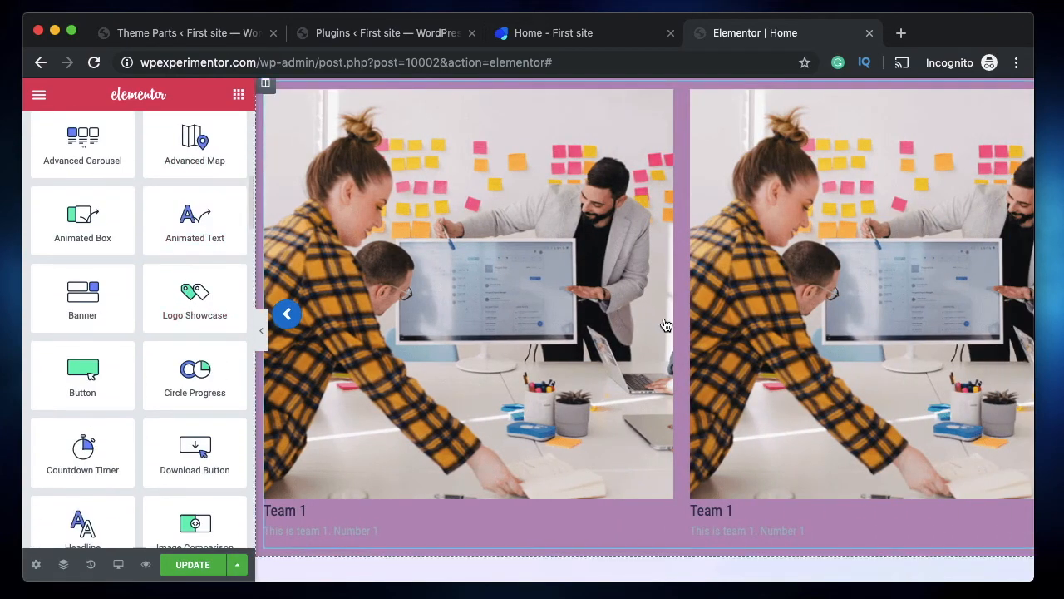
pyautogui.scroll(9, 665, 323)
pyautogui.scroll(-3, 536, 302)
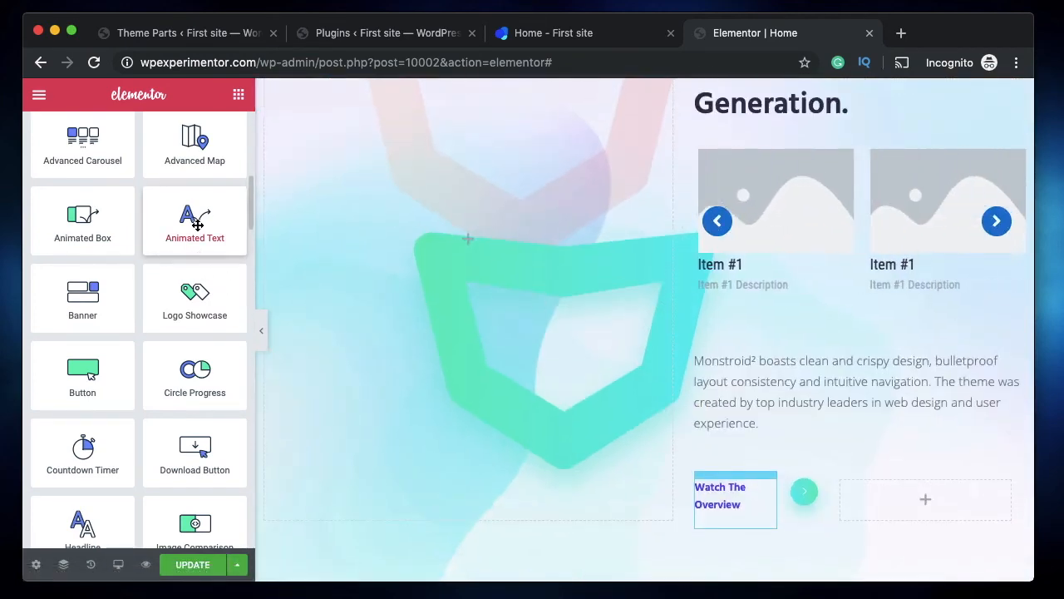
pyautogui.moveTo(195, 218); pyautogui.dragTo(808, 430)
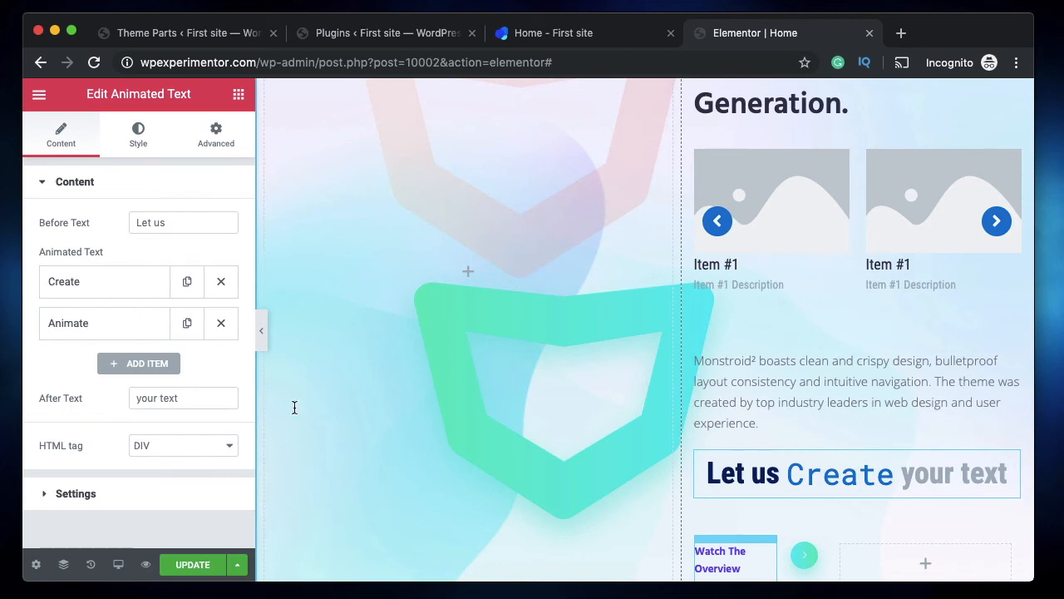
# Step: Change the animated text's animation effect from Joke to another effect
pyautogui.click(134, 503)
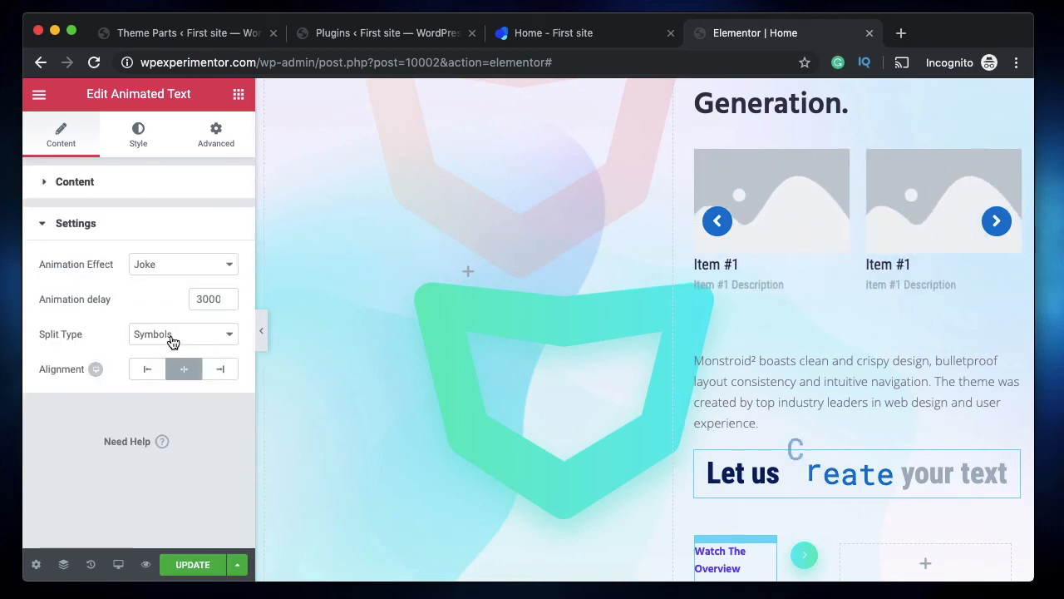
pyautogui.click(168, 264)
pyautogui.click(151, 403)
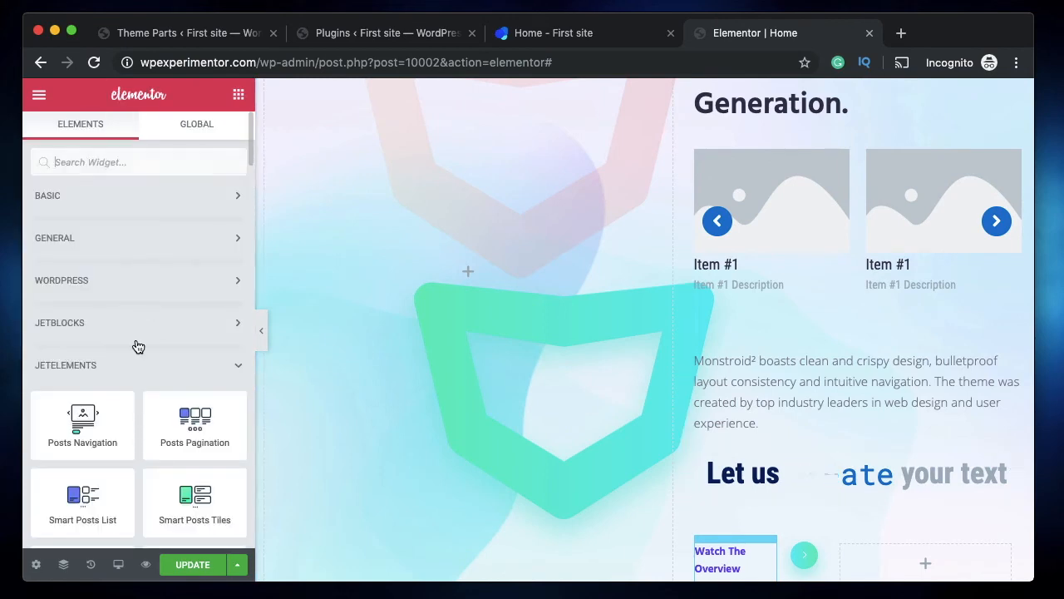
# Step: Look through the remaining JetElements, JetPopup, Filters, Jet Woo Builder and Jet Product Gallery widgets
pyautogui.scroll(-7, 137, 345)
pyautogui.scroll(-10, 135, 339)
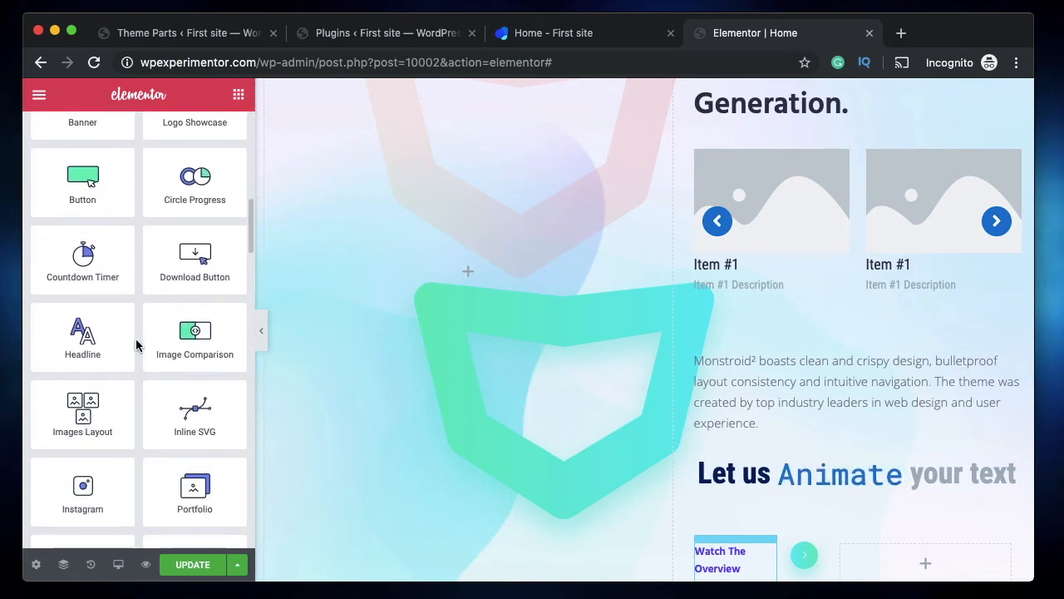
pyautogui.scroll(-15, 136, 339)
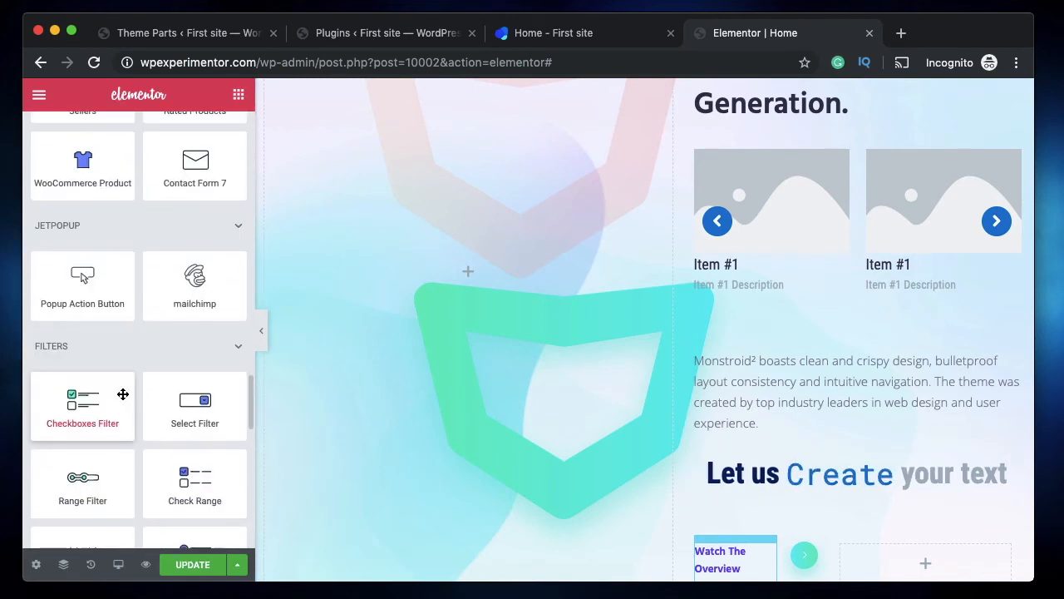
pyautogui.scroll(-3, 137, 327)
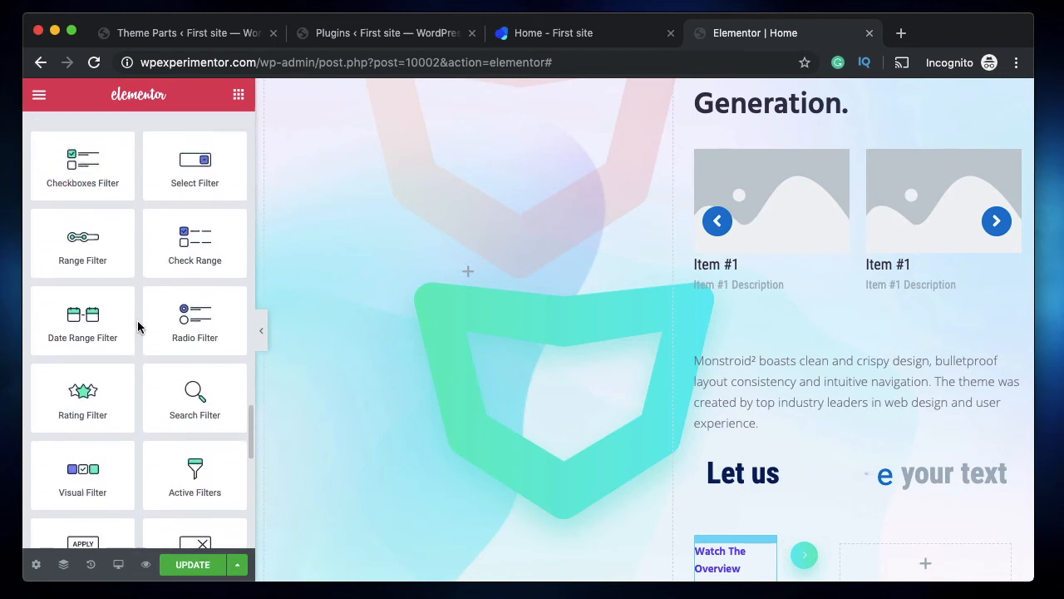
pyautogui.scroll(-3, 138, 327)
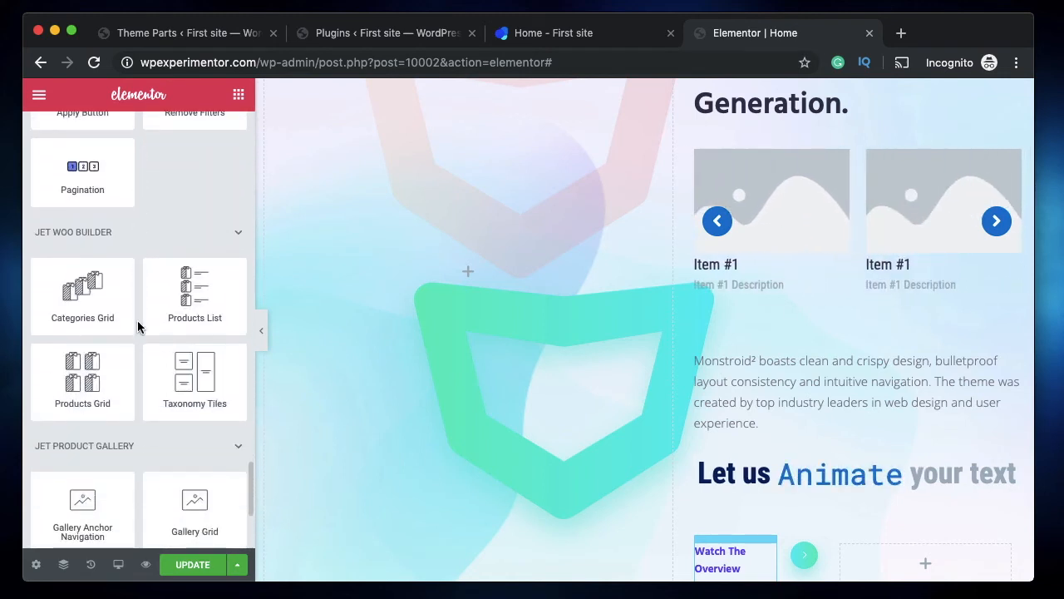
pyautogui.scroll(-5, 138, 327)
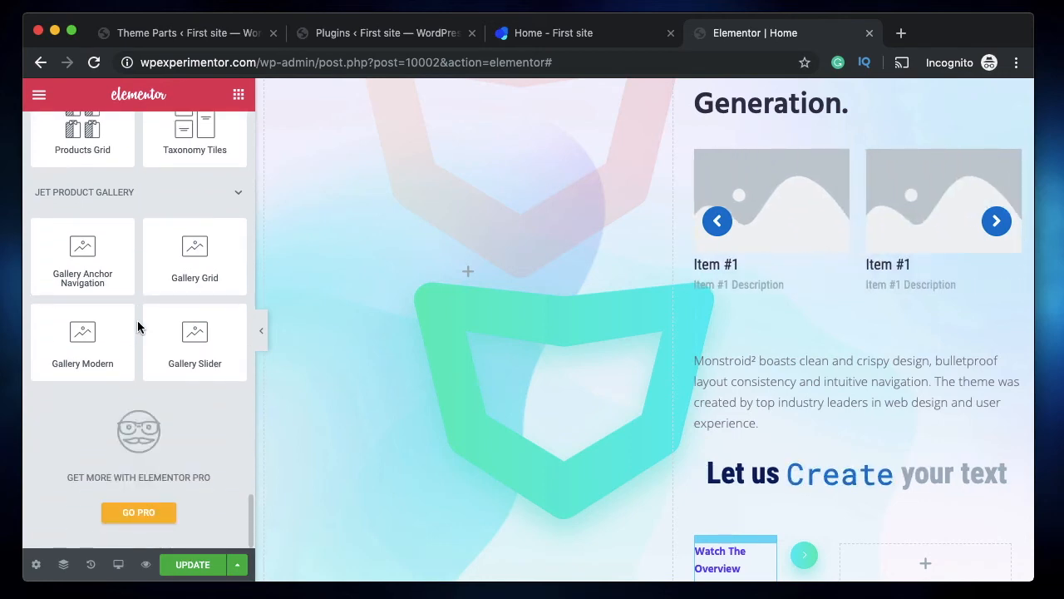
pyautogui.scroll(10, 138, 327)
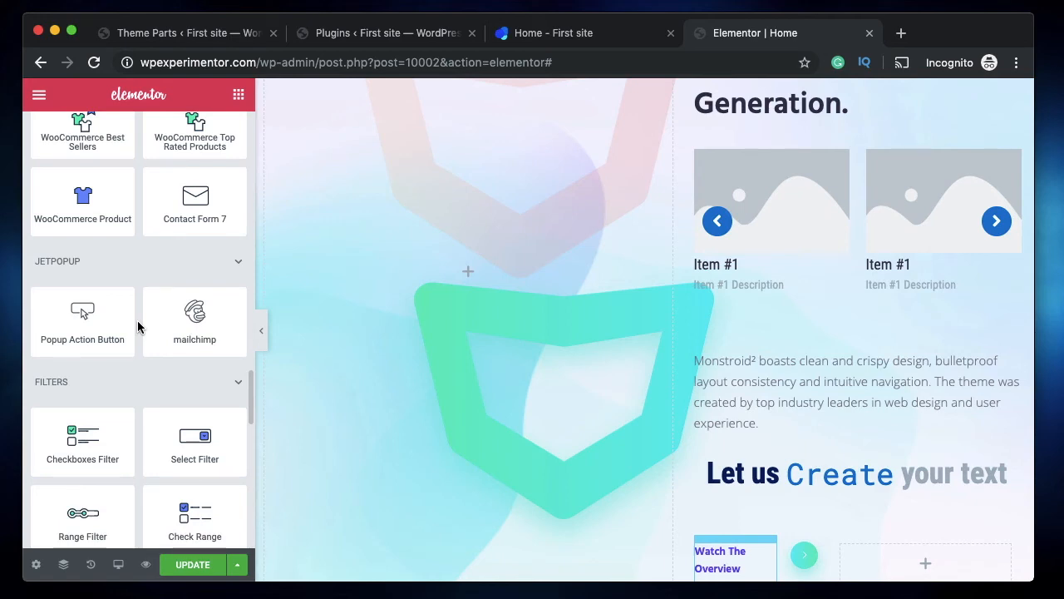
# Step: Open Monstroid2's My Library of theme parts in its own browser tab and dismiss the HubSpot connection notice
pyautogui.scroll(5, 138, 326)
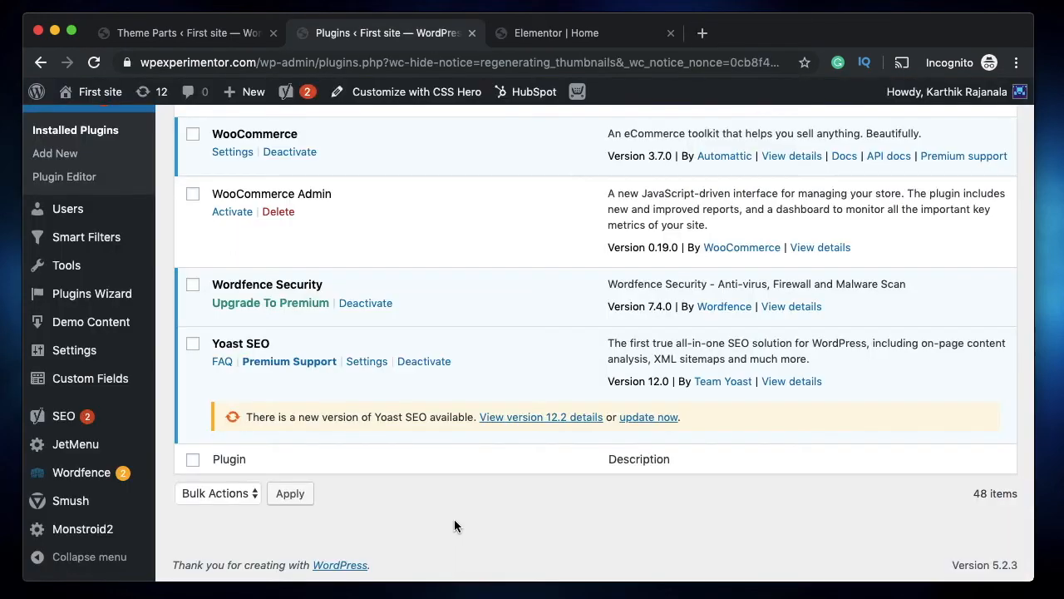
pyautogui.moveTo(94, 531)
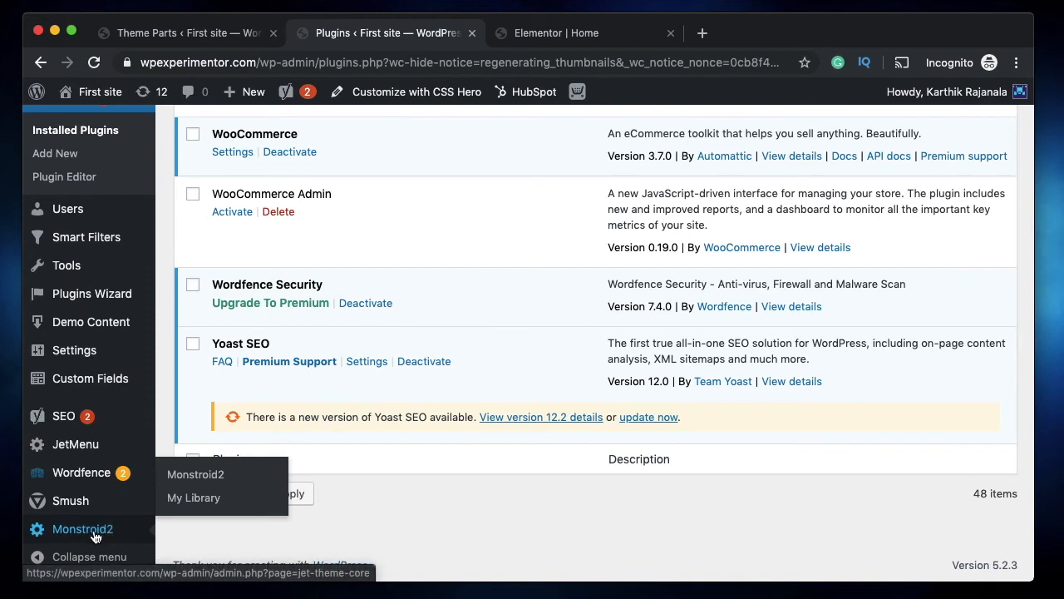
pyautogui.keyDown('super'); pyautogui.click(184, 499); pyautogui.keyUp('super')
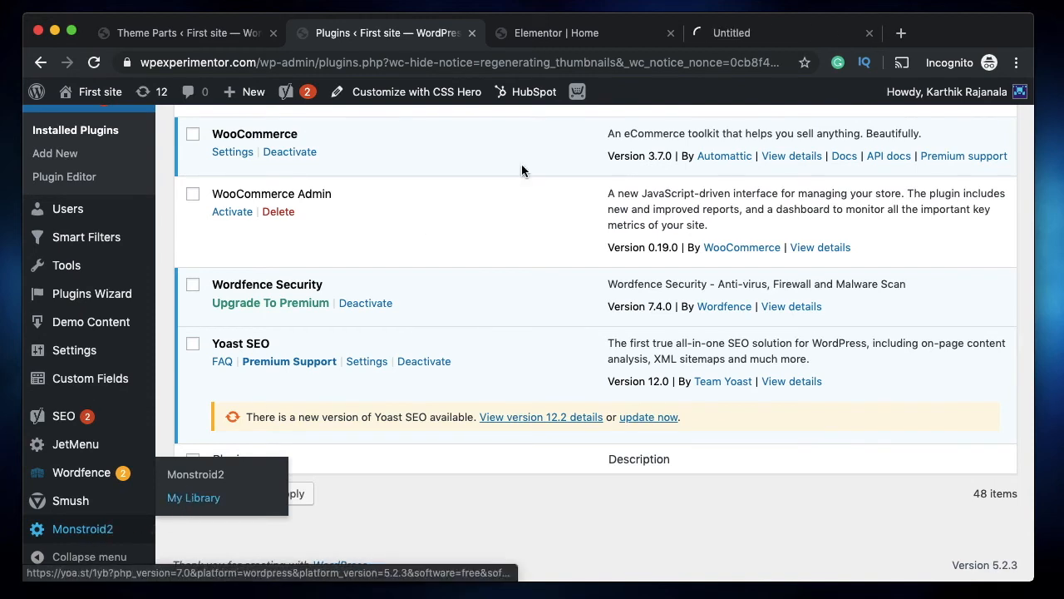
pyautogui.moveTo(753, 39); pyautogui.dragTo(615, 59)
pyautogui.moveTo(767, 33); pyautogui.dragTo(558, 33)
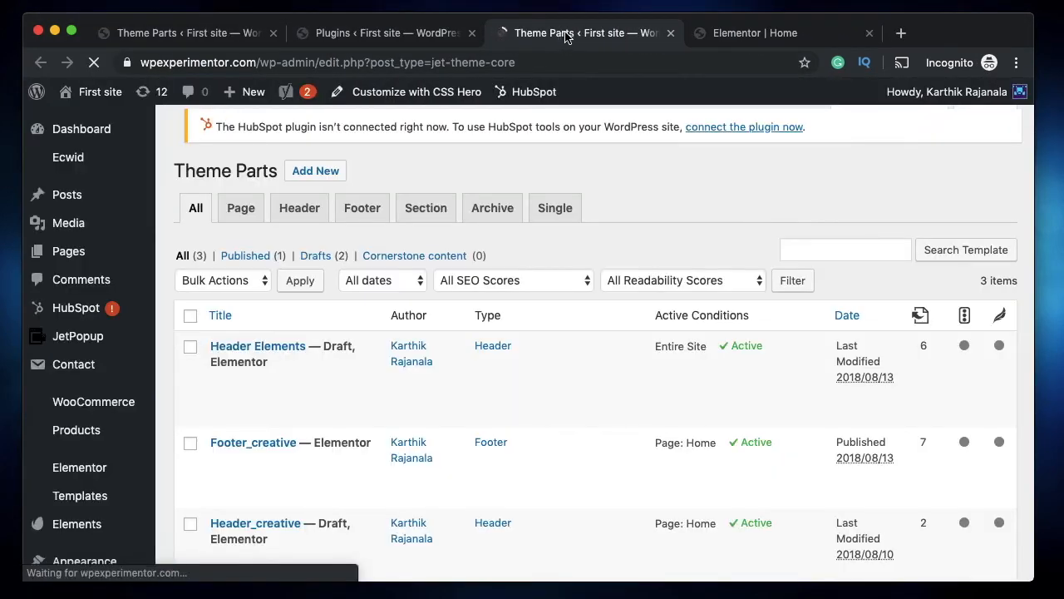
pyautogui.click(1002, 169)
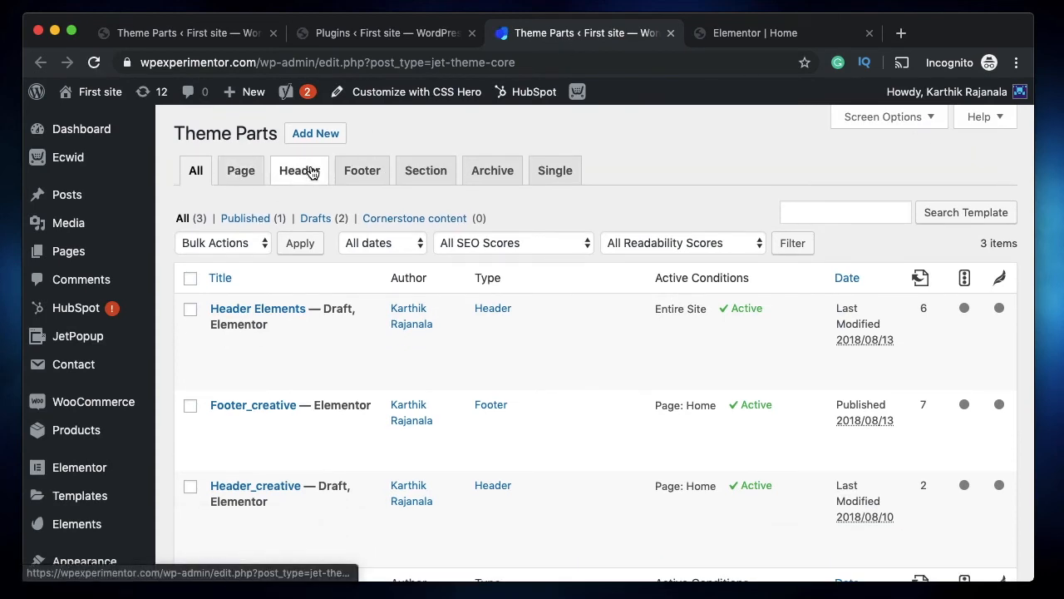
# Step: Look over the template types available for a new theme part, without creating a template
pyautogui.click(307, 136)
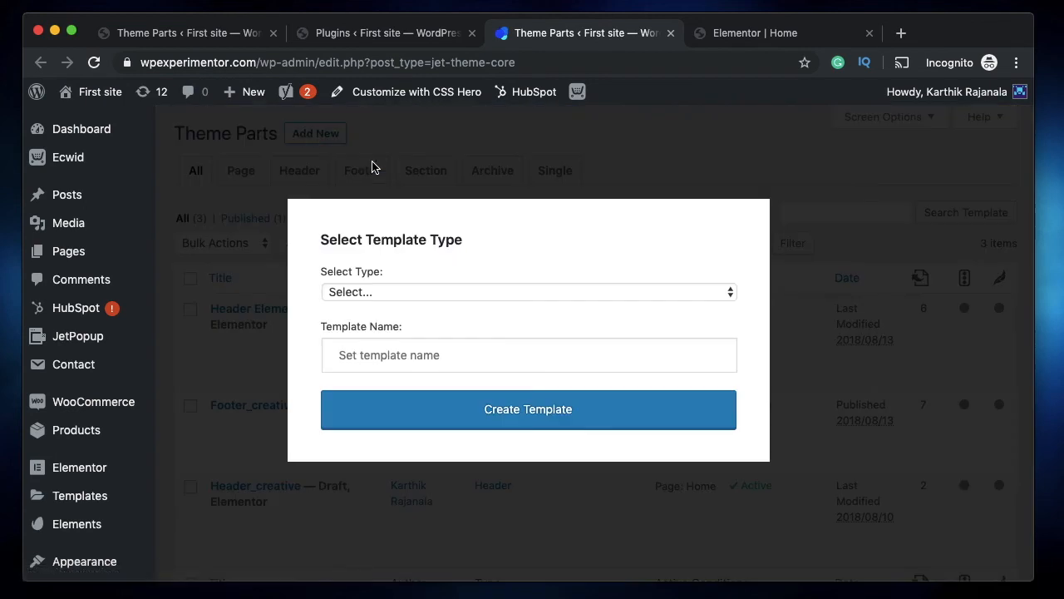
pyautogui.click(562, 291)
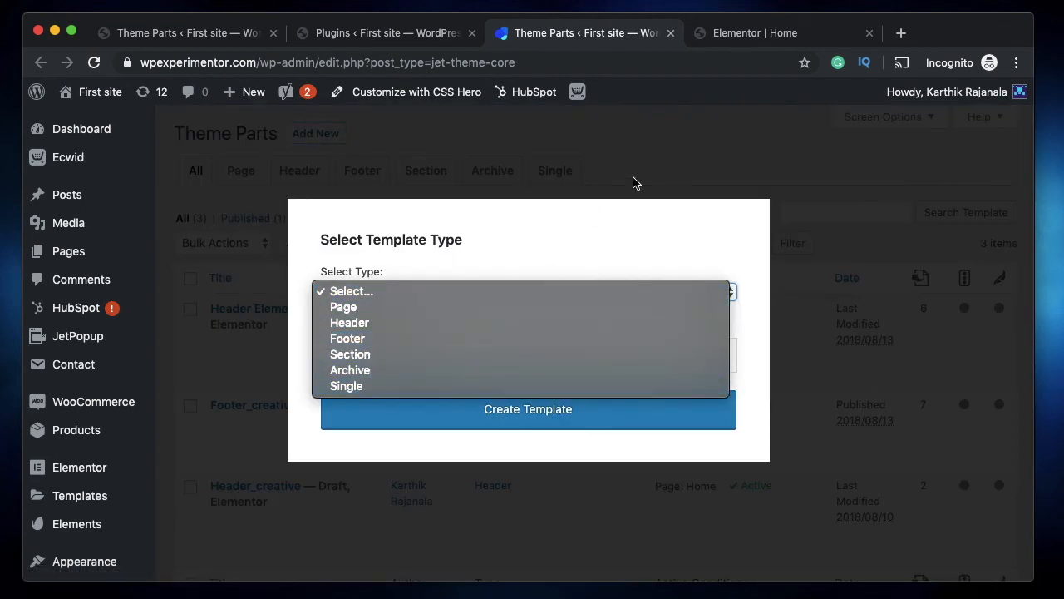
pyautogui.click(643, 222)
pyautogui.click(792, 169)
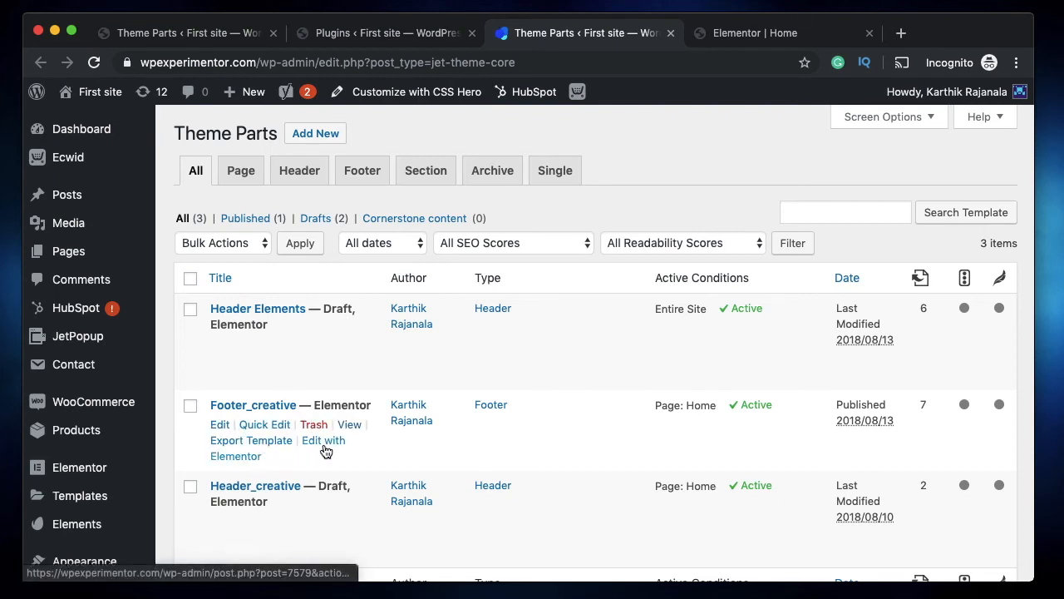
# Step: Open the Footer_creative theme part in Elementor and delete its newsletter sign-up section
pyautogui.click(324, 450)
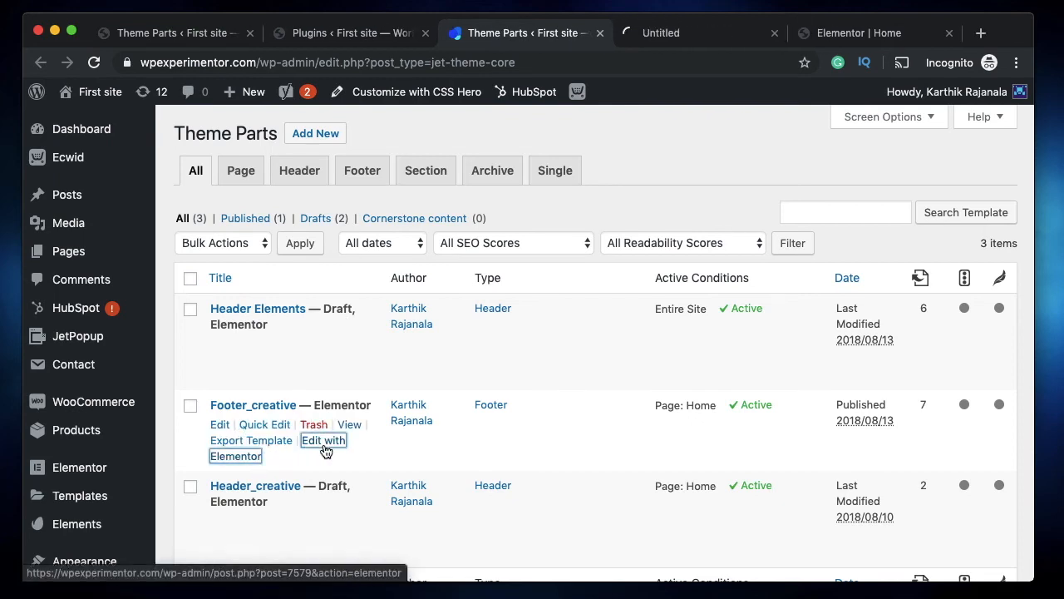
pyautogui.click(688, 33)
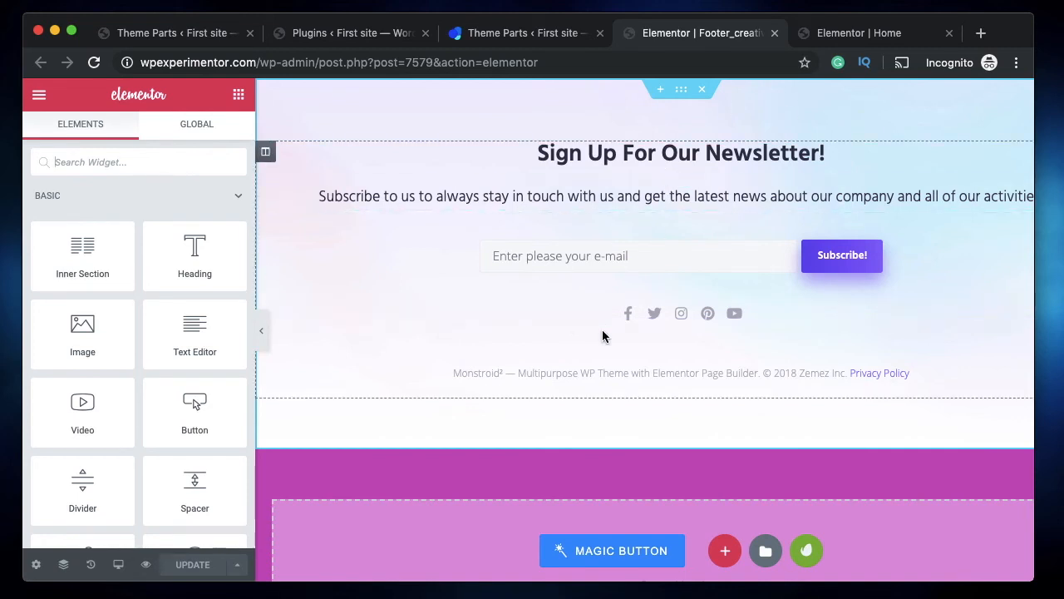
pyautogui.scroll(-2, 603, 330)
pyautogui.scroll(2, 602, 329)
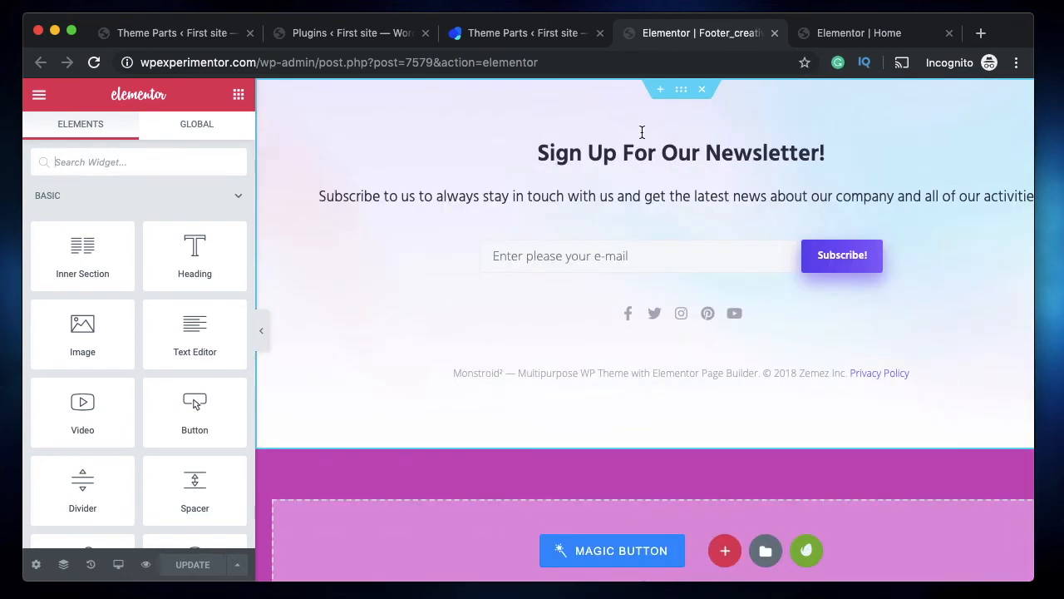
pyautogui.click(702, 91)
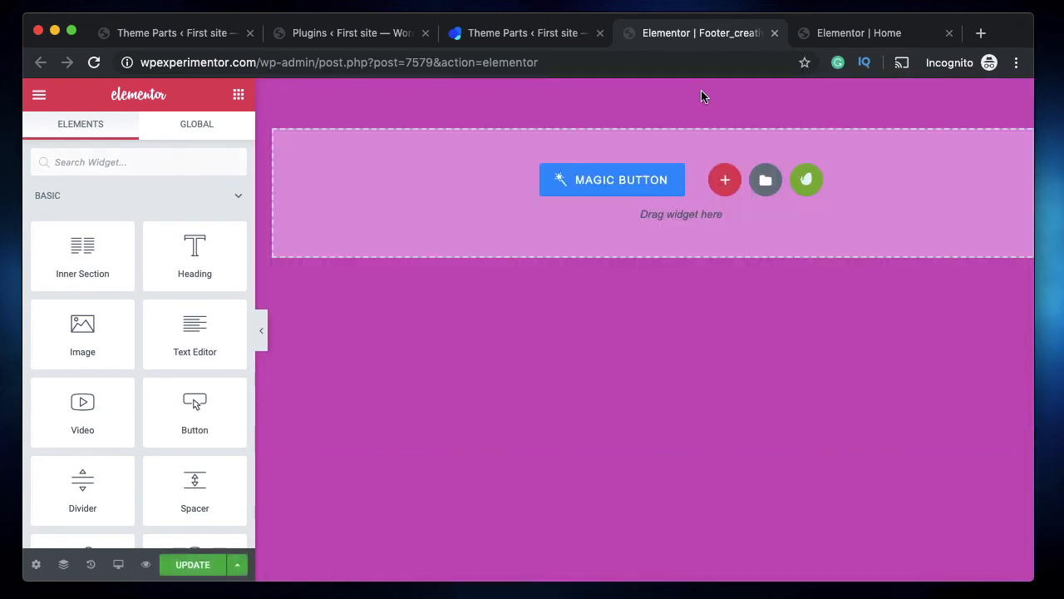
# Step: Browse the template library's categories and insert the dark blue Moving footer into the empty footer
pyautogui.click(627, 184)
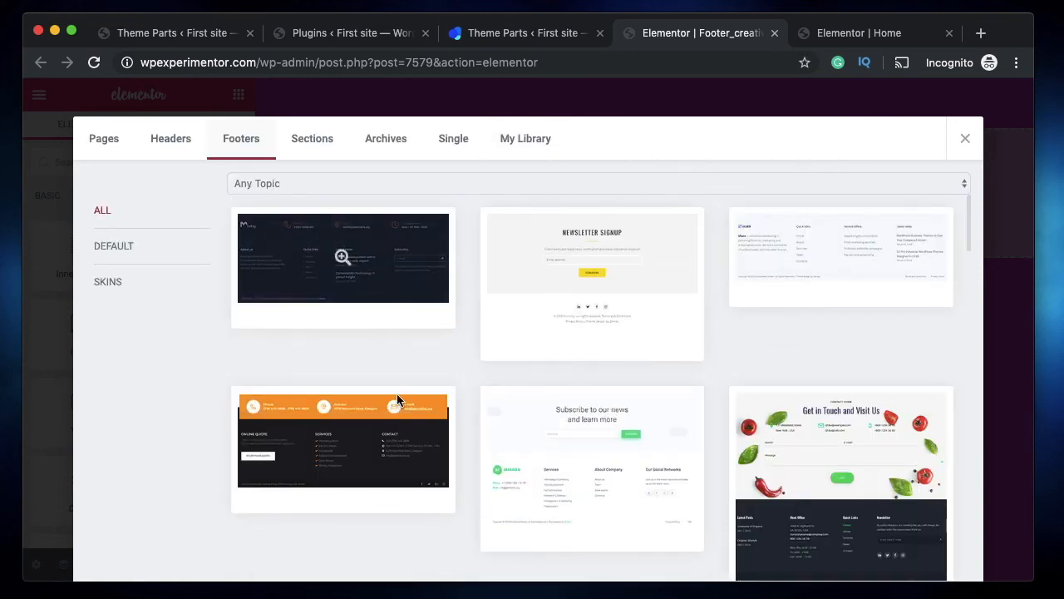
pyautogui.scroll(-3, 396, 398)
pyautogui.scroll(-15, 397, 406)
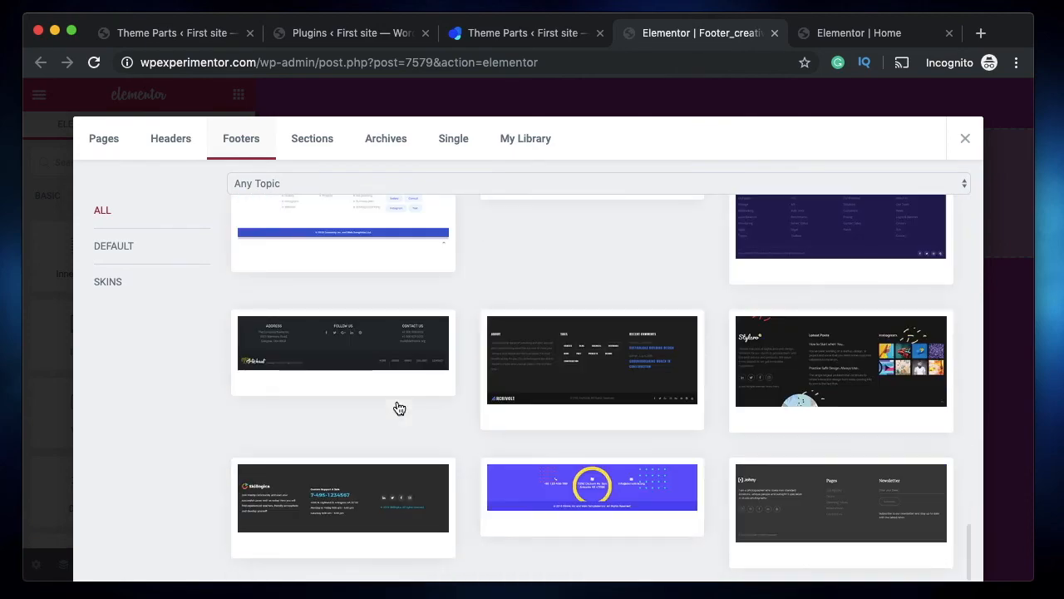
pyautogui.scroll(15, 397, 406)
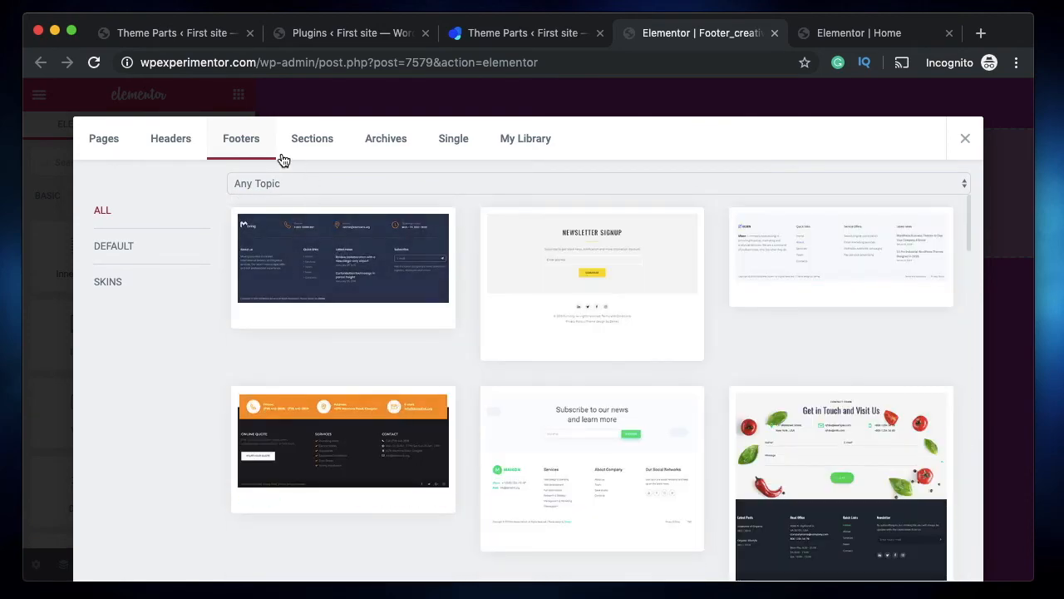
pyautogui.click(182, 145)
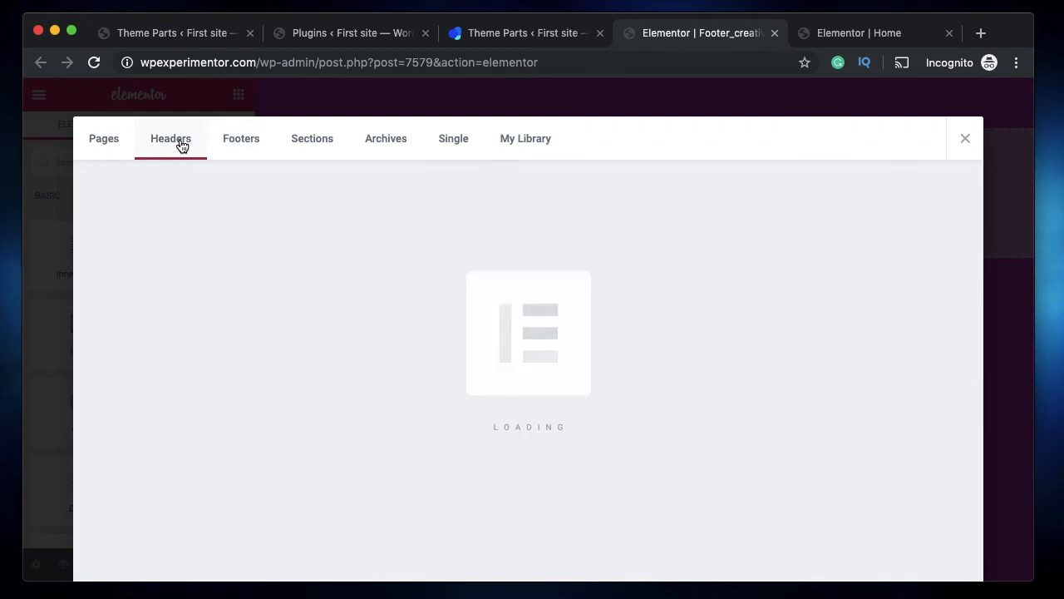
pyautogui.click(338, 143)
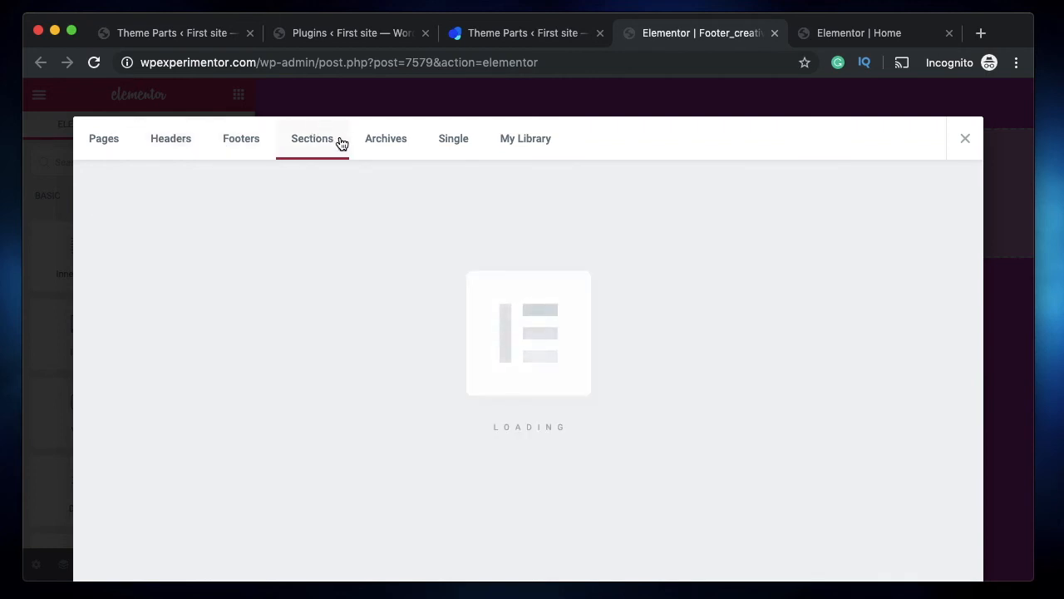
pyautogui.click(387, 143)
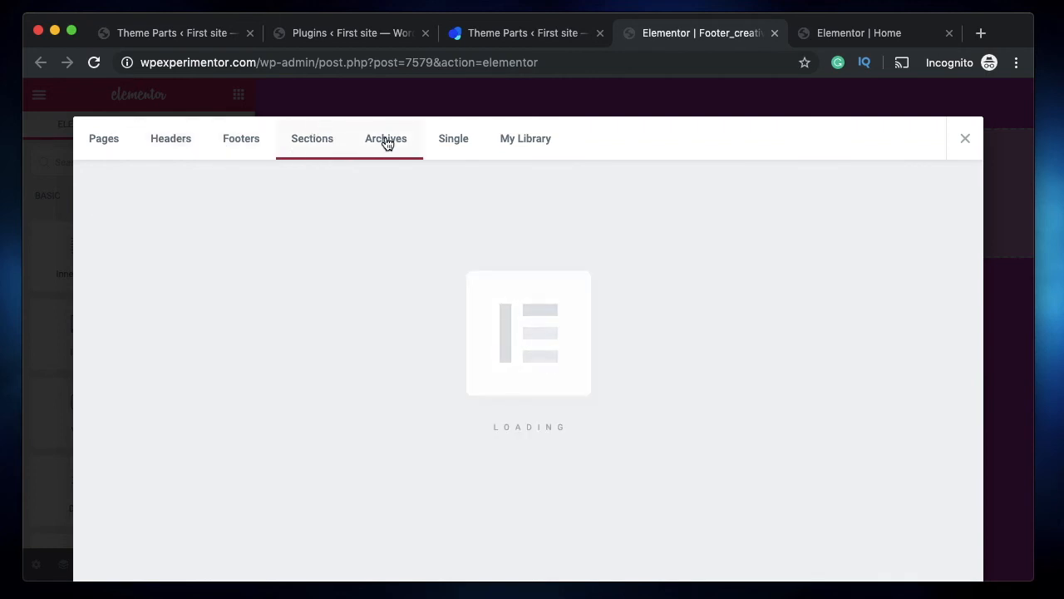
pyautogui.click(235, 139)
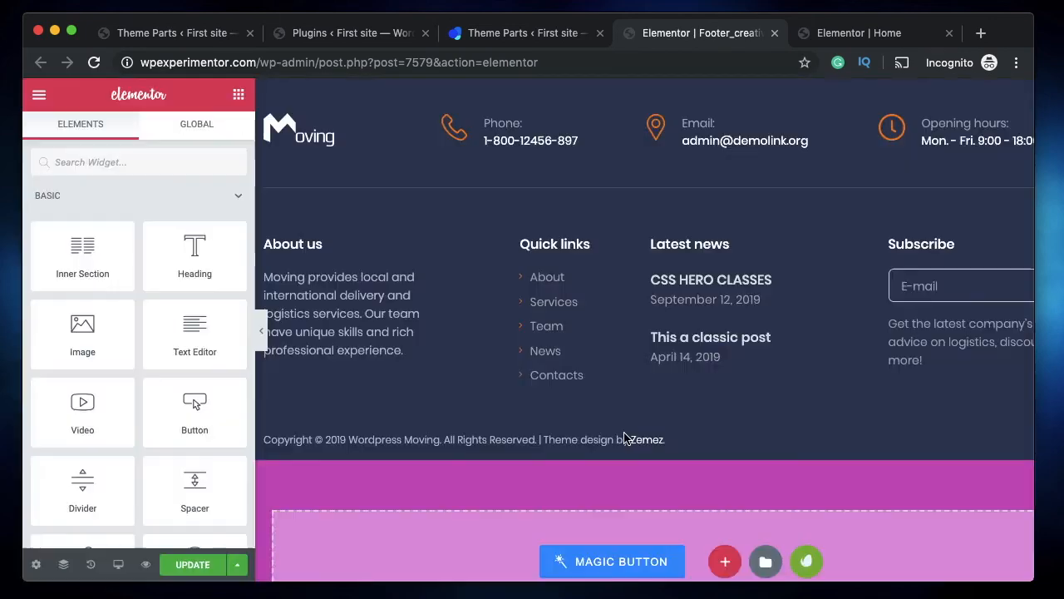
# Step: Check the Insert and Clone to Library options of the first footer template, then close the template library
pyautogui.click(612, 574)
pyautogui.moveTo(357, 266)
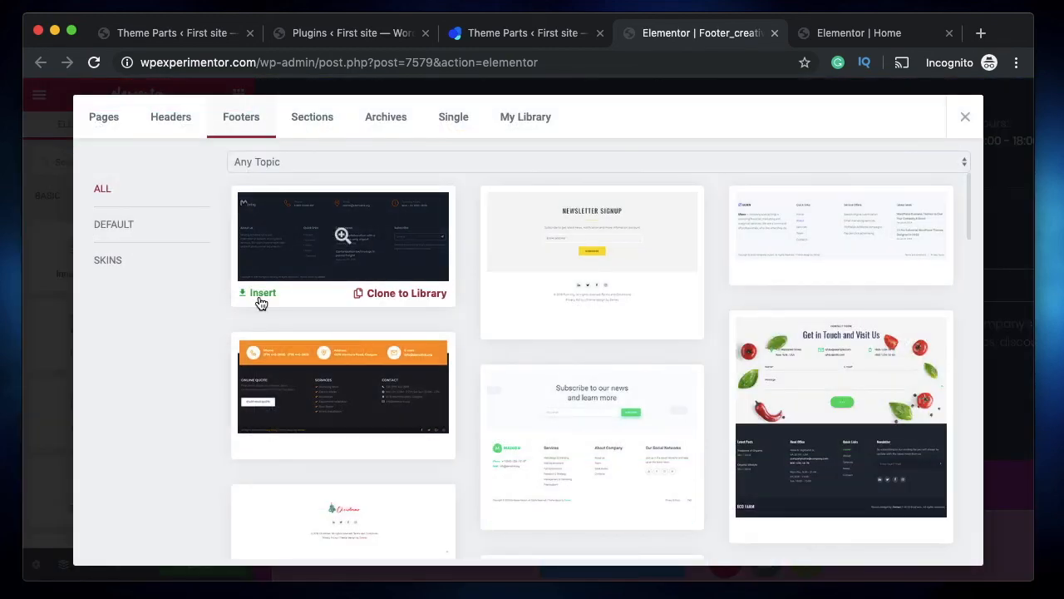
pyautogui.click(965, 116)
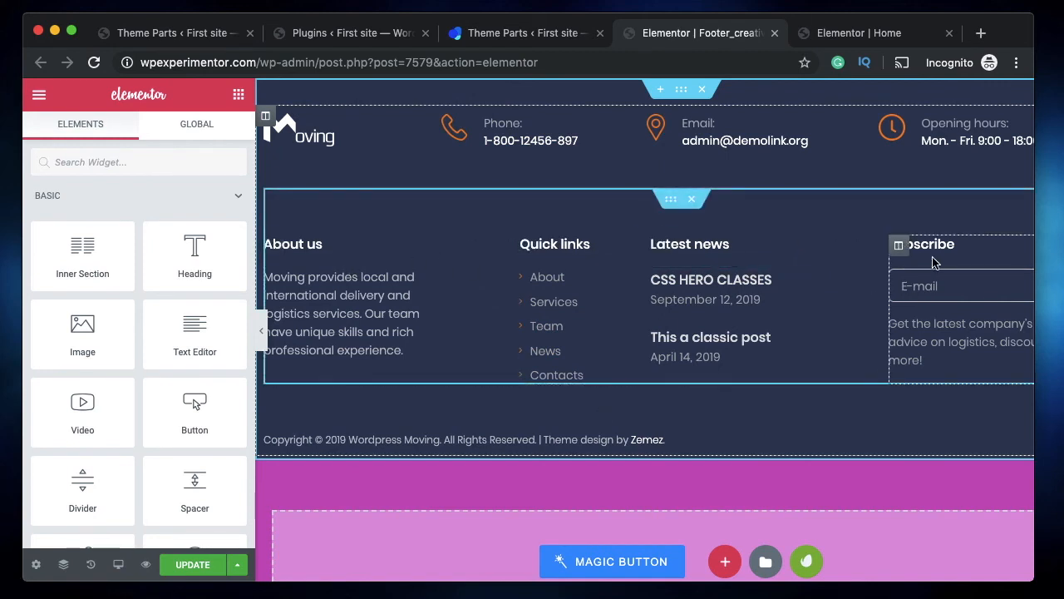
# Step: Look over the new footer's columns and the Subscribe widget's Fields and Settings options
pyautogui.hscroll(2, 811, 329)
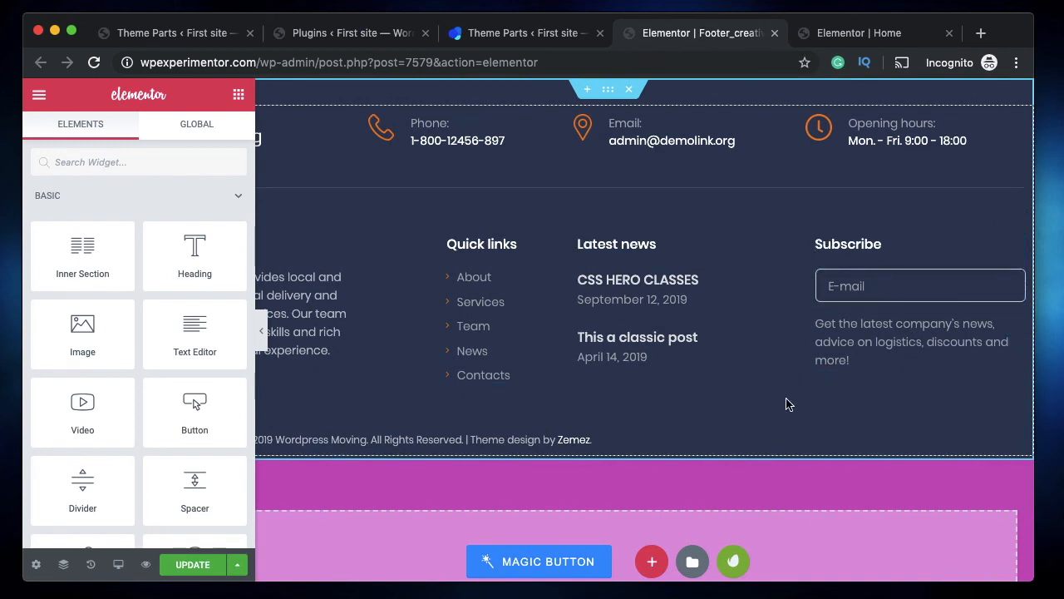
pyautogui.click(888, 296)
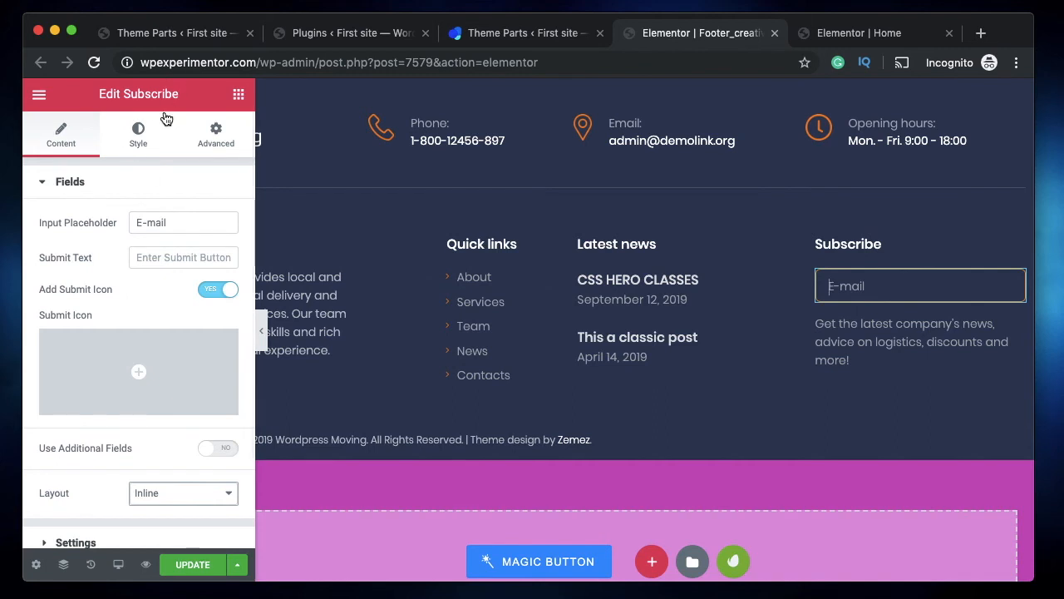
pyautogui.hscroll(-1, 443, 287)
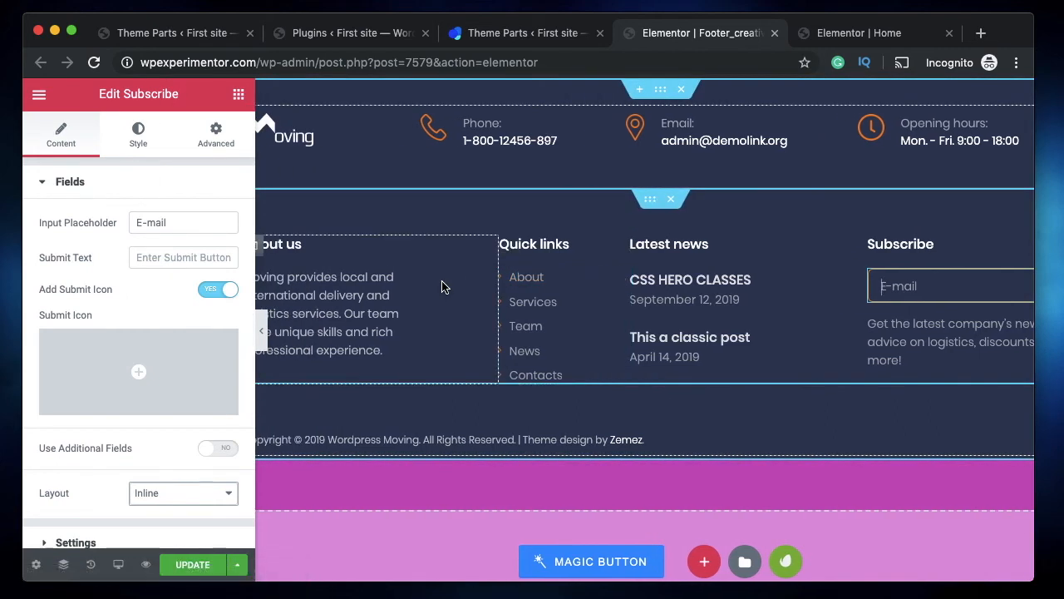
pyautogui.scroll(-2, 130, 387)
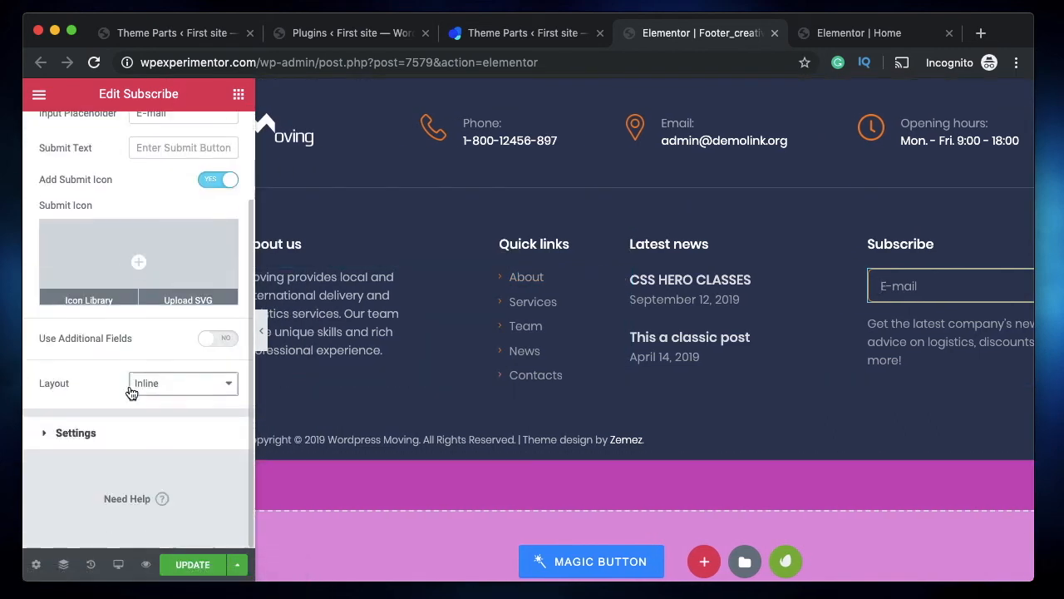
pyautogui.click(109, 435)
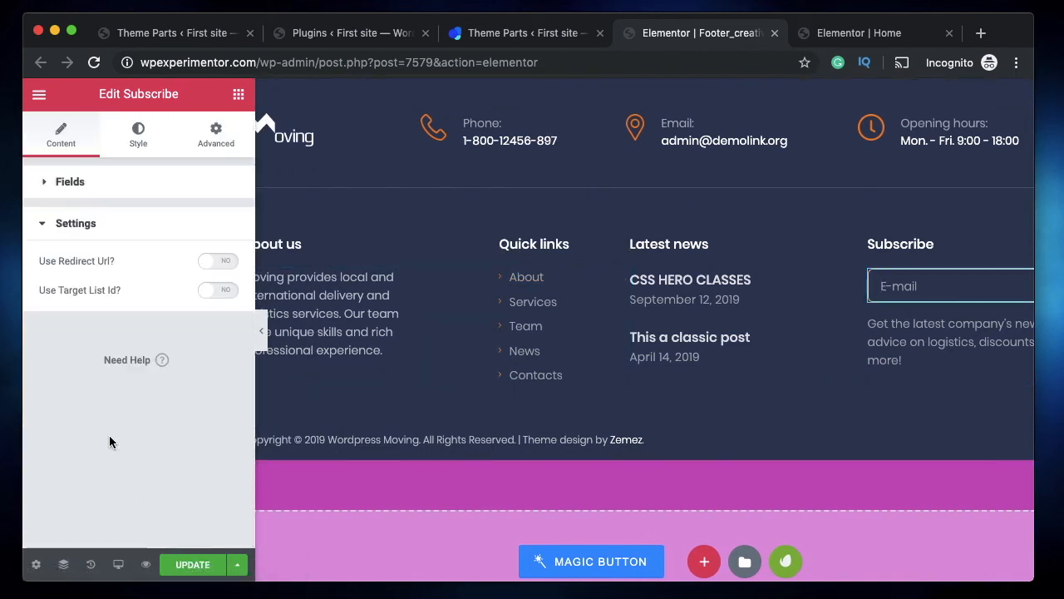
pyautogui.click(146, 221)
pyautogui.hscroll(-1, 472, 289)
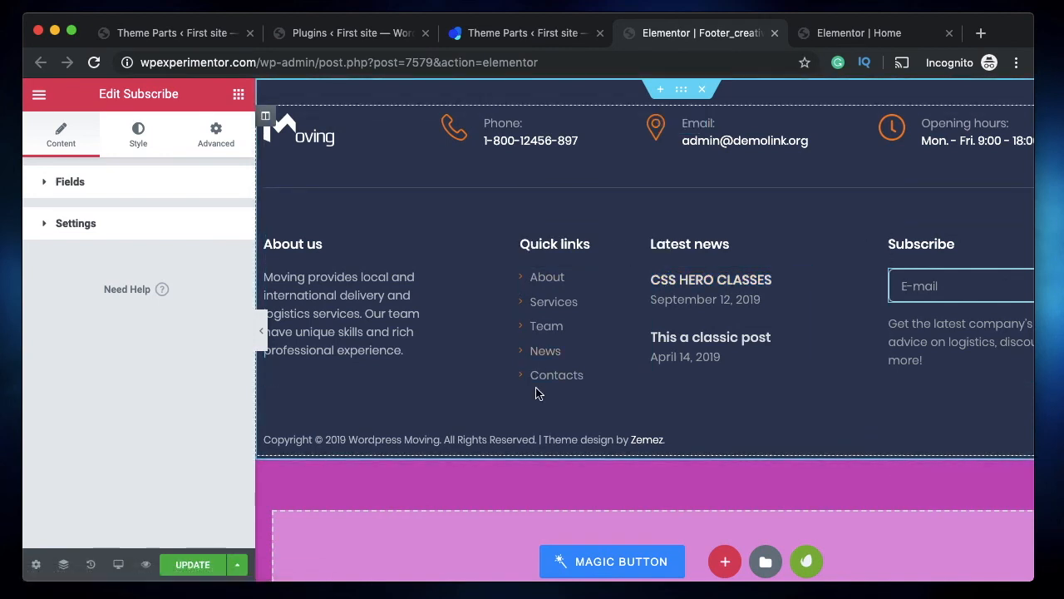
# Step: Save the updated footer and set its general display condition to Entire Site
pyautogui.click(178, 567)
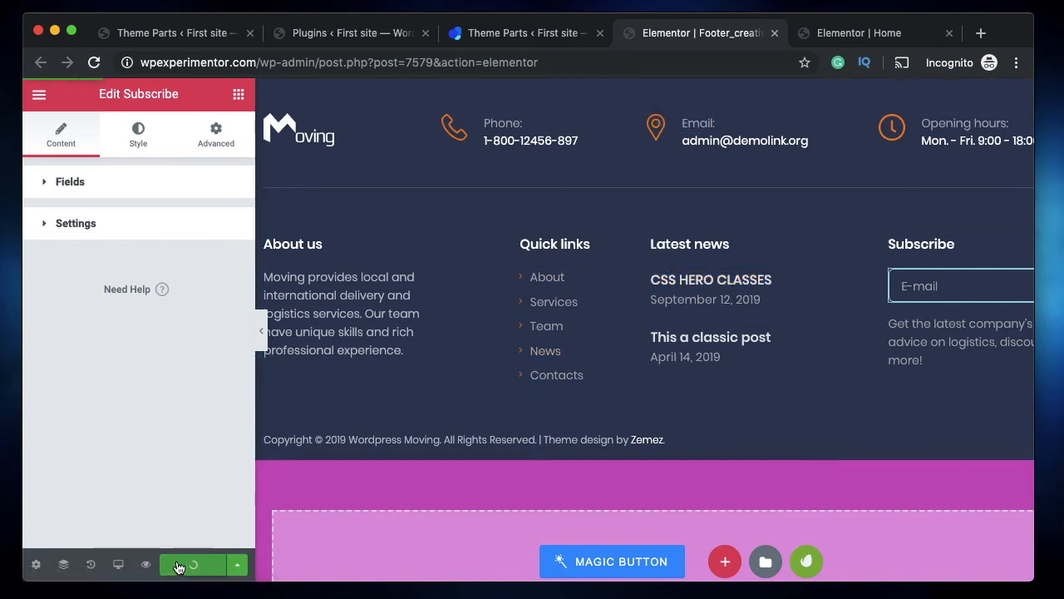
pyautogui.click(36, 568)
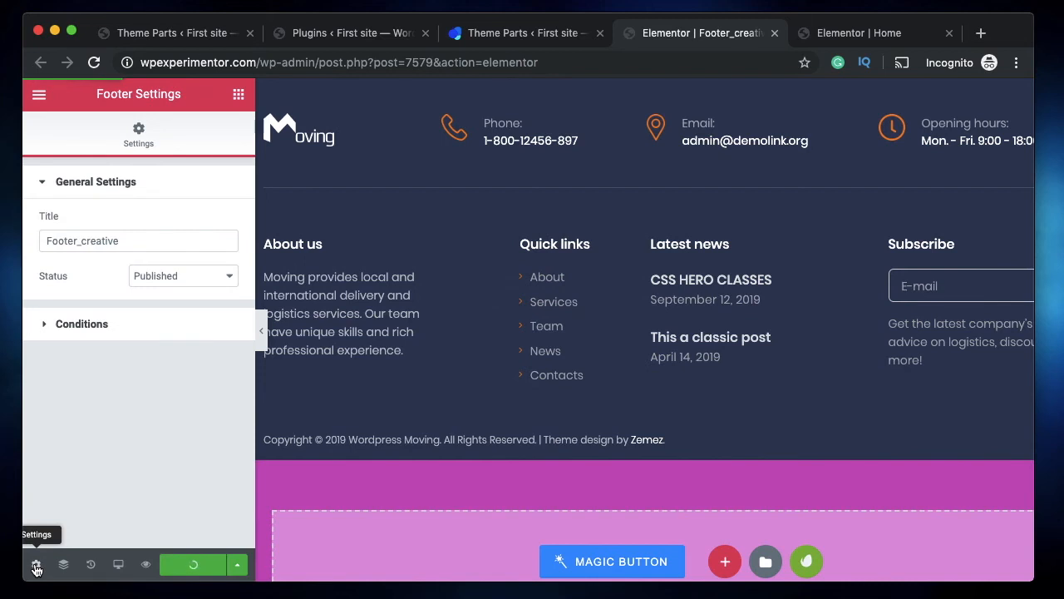
pyautogui.click(136, 330)
pyautogui.click(200, 264)
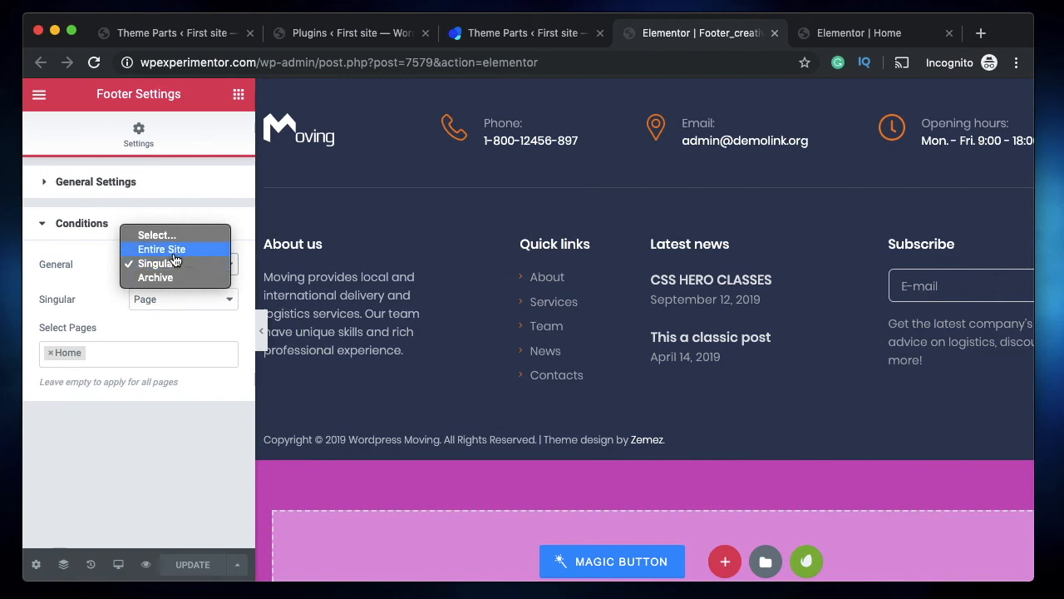
pyautogui.click(174, 256)
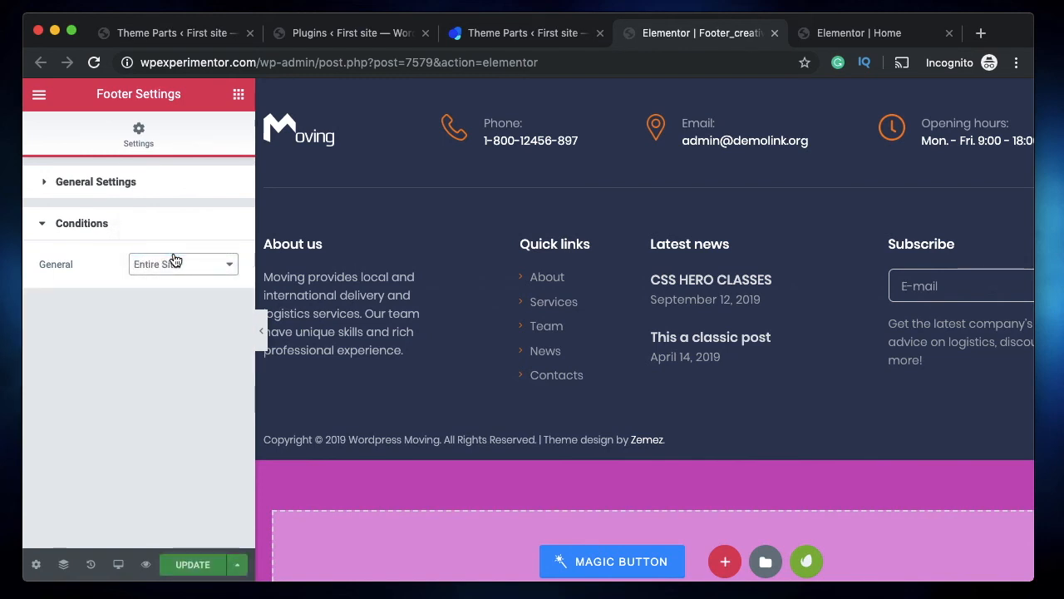
# Step: Try Singular as the footer's general display condition, then set it to Archive
pyautogui.click(158, 267)
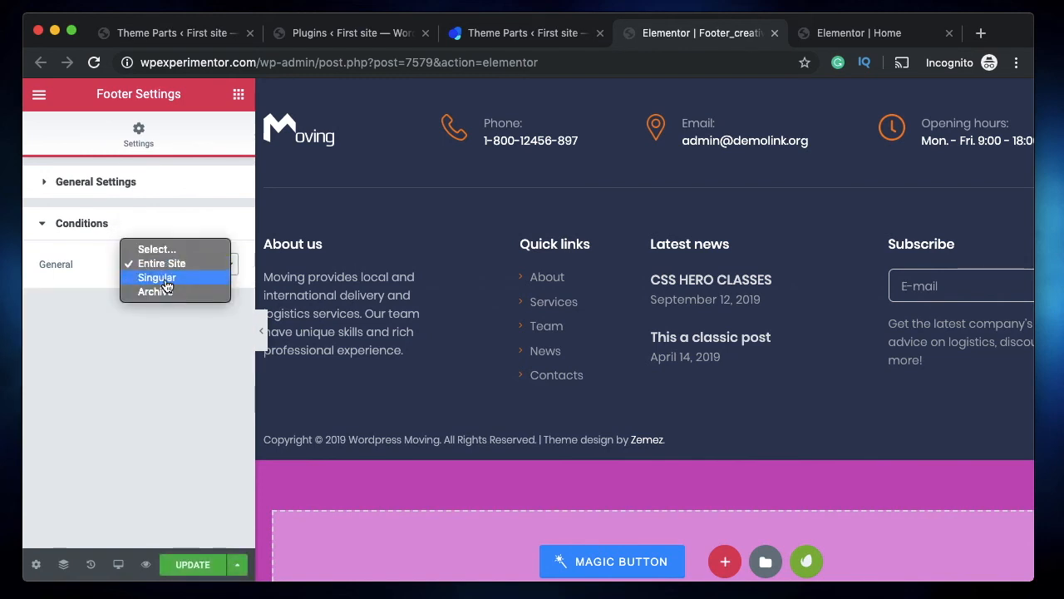
pyautogui.click(166, 282)
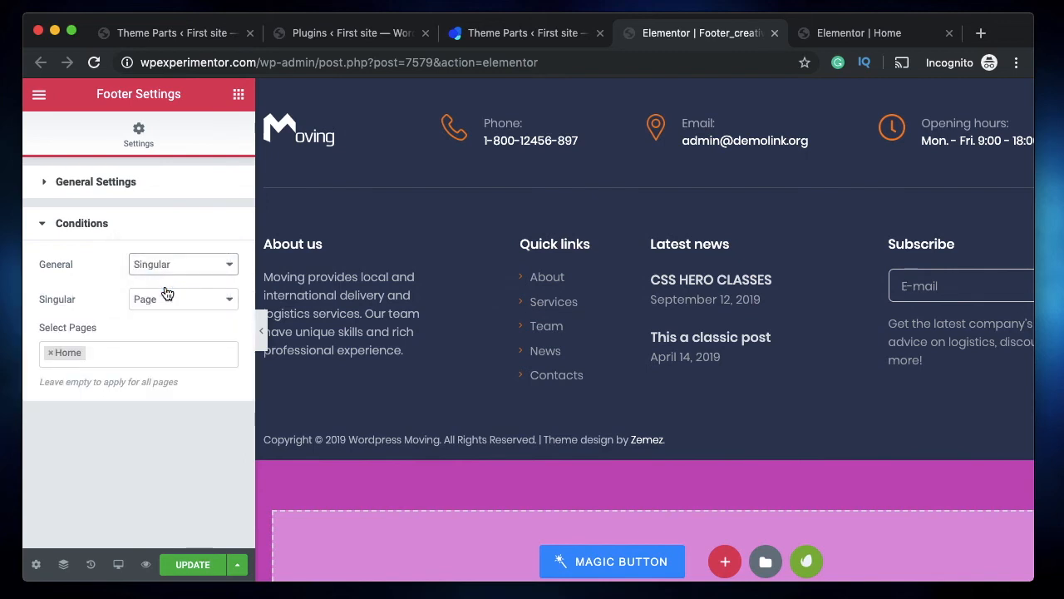
pyautogui.click(181, 265)
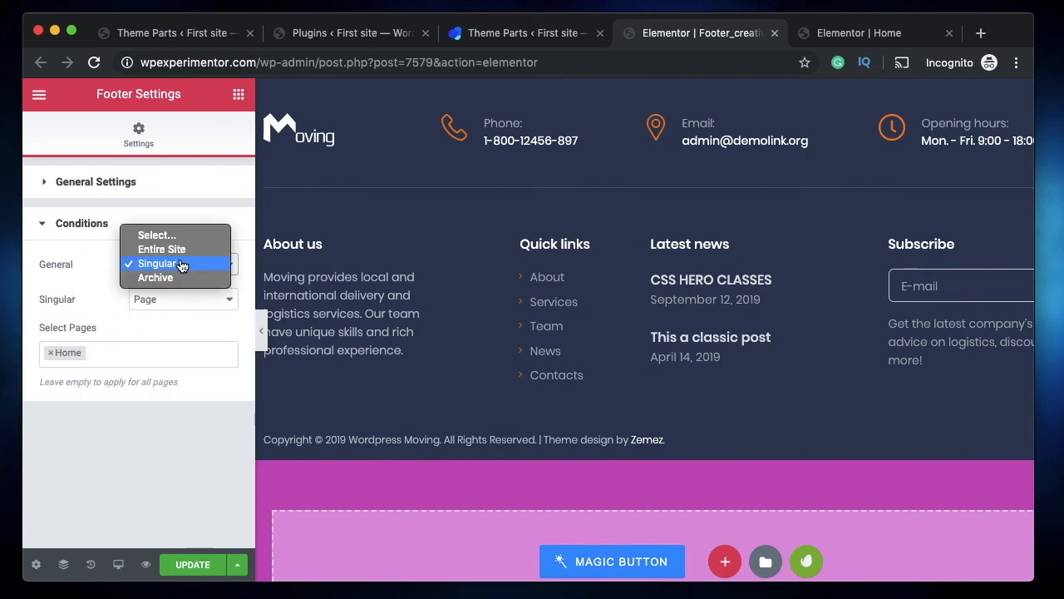
pyautogui.click(176, 278)
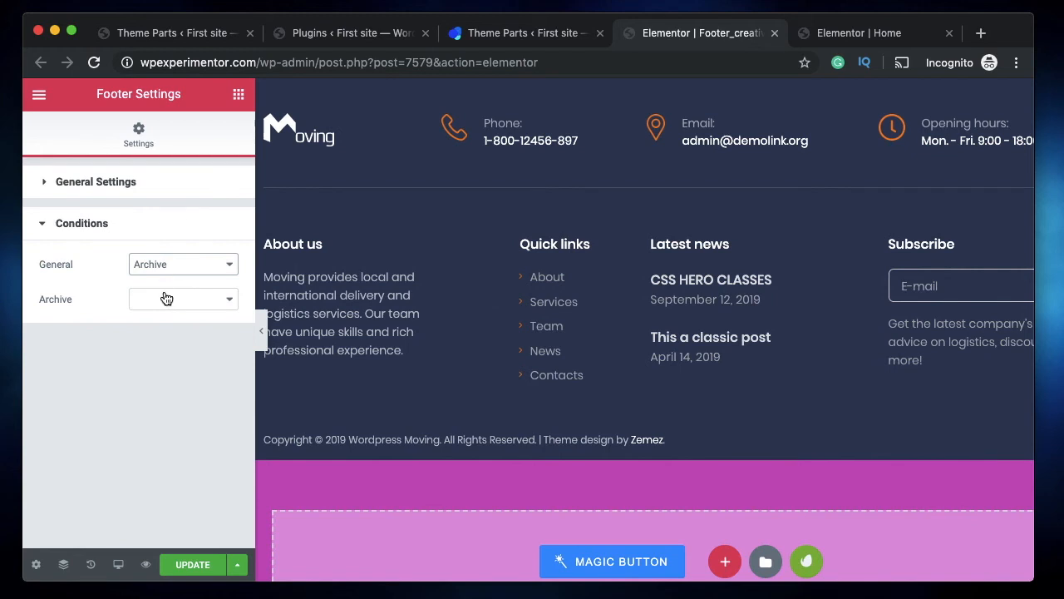
# Step: Try All Archives as the footer's archive condition, then Singular as its general display condition
pyautogui.click(166, 298)
pyautogui.click(167, 299)
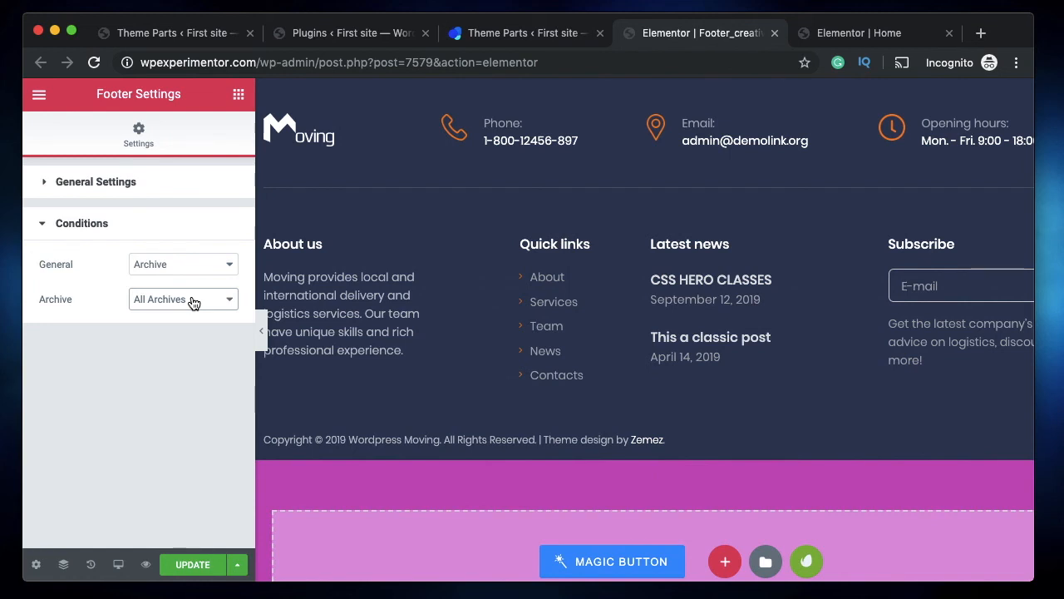
pyautogui.click(174, 264)
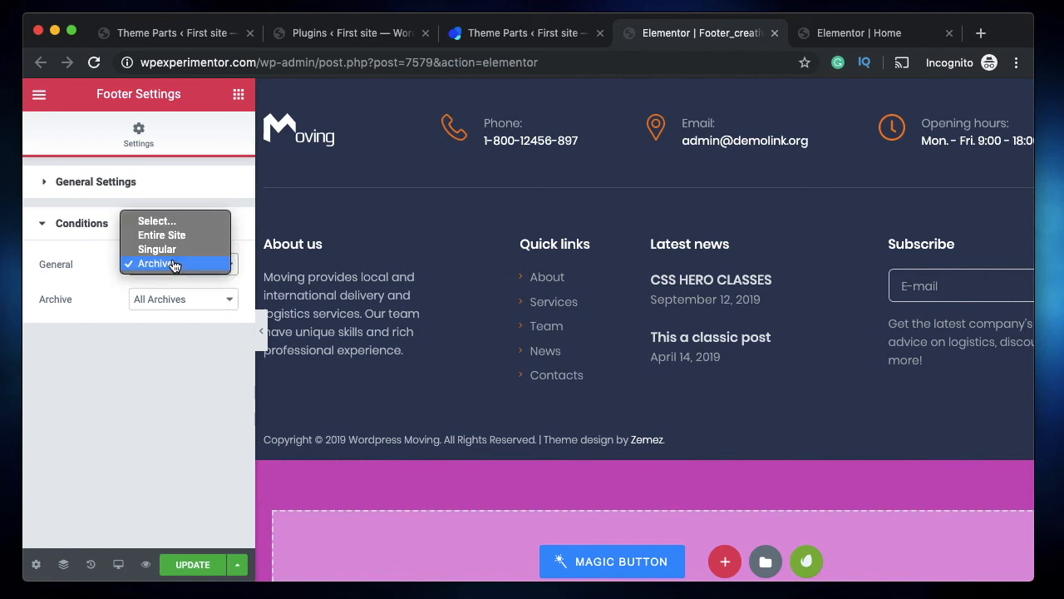
pyautogui.click(171, 248)
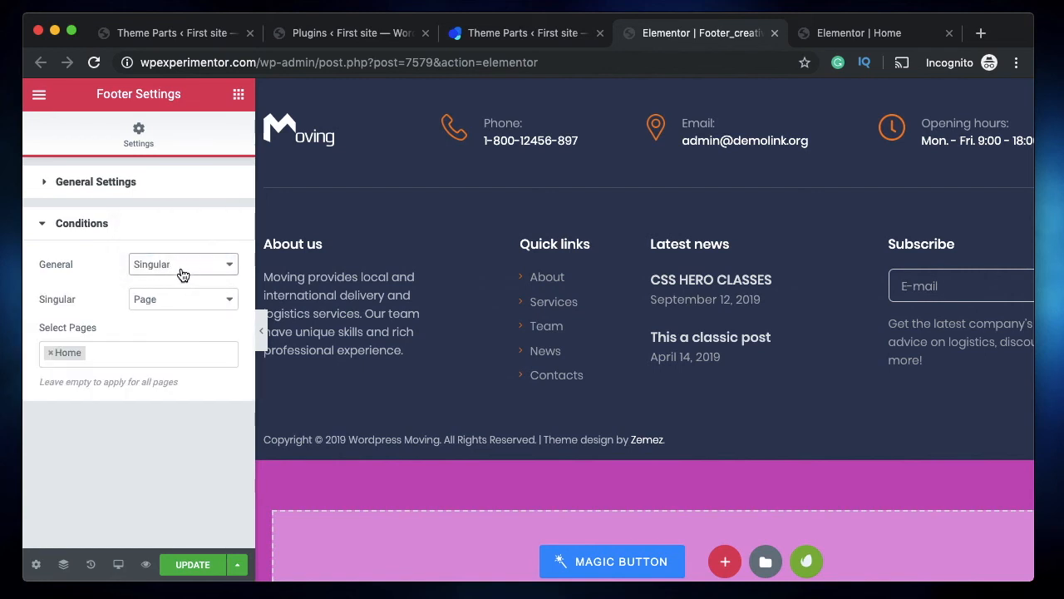
# Step: Set the footer's general display condition to Entire Site and update the footer
pyautogui.click(179, 268)
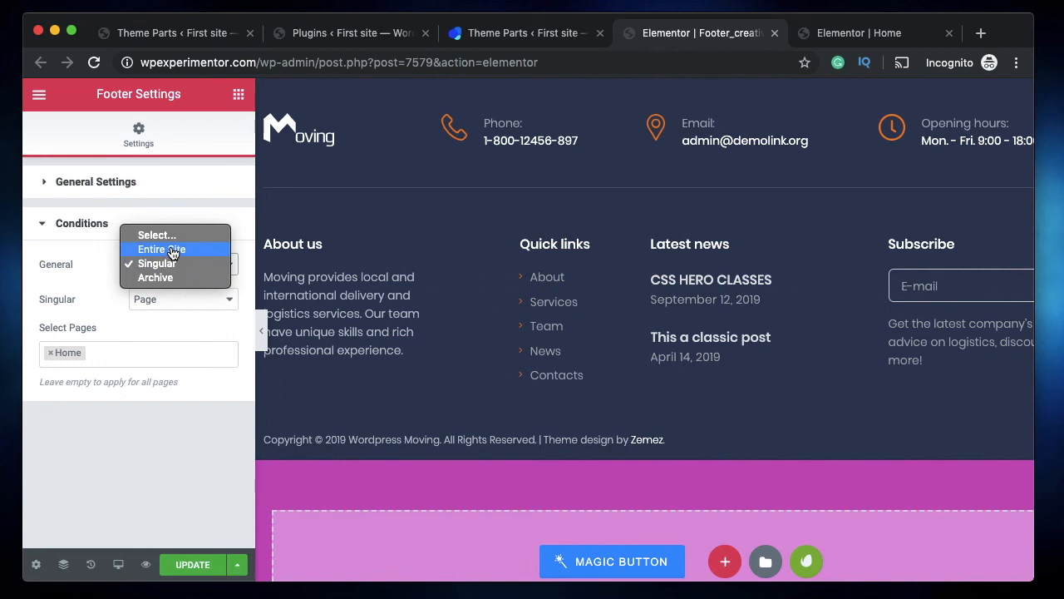
pyautogui.click(172, 249)
pyautogui.click(193, 566)
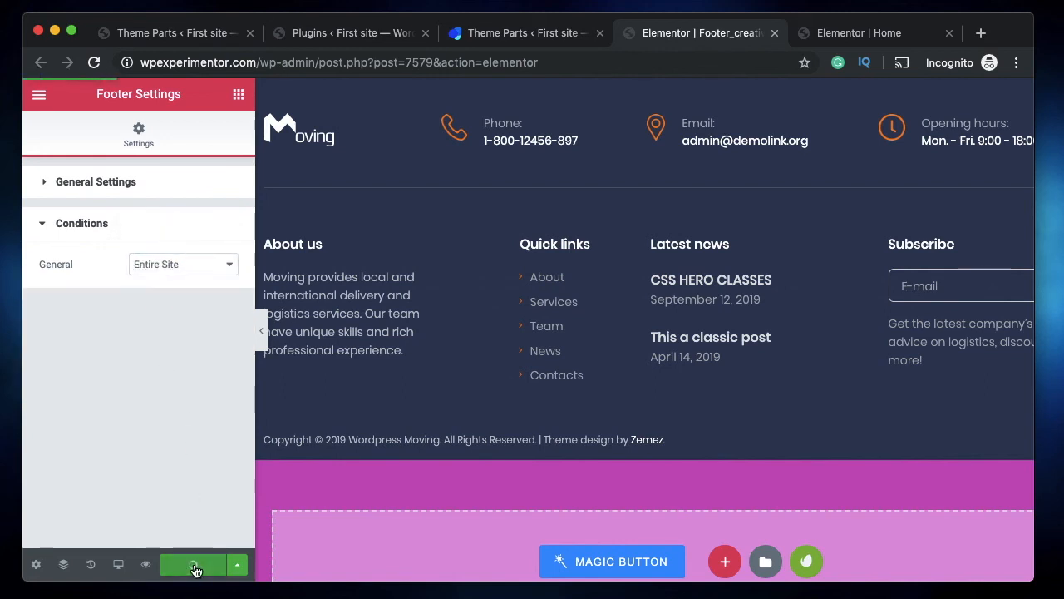
# Step: Publish the Header Elements template by changing its status to Published in the Header theme parts list
pyautogui.click(541, 37)
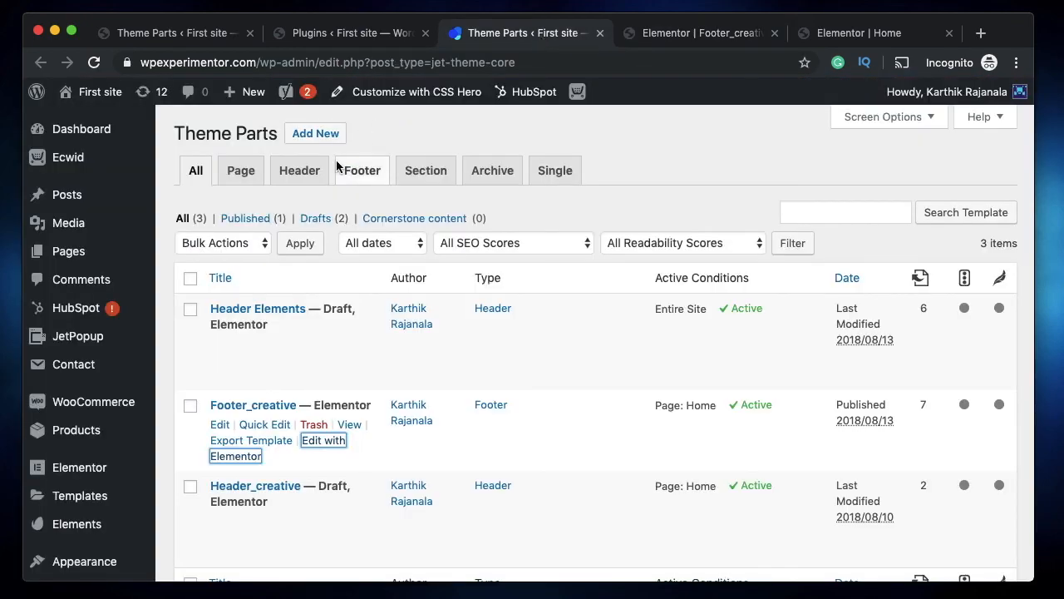
pyautogui.click(313, 172)
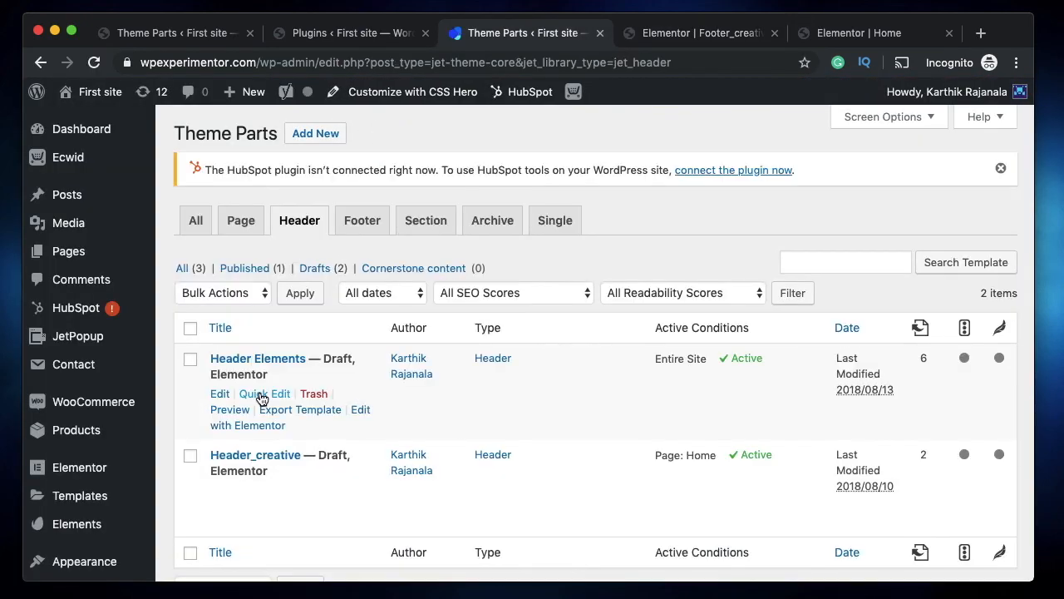
pyautogui.click(259, 396)
pyautogui.click(690, 488)
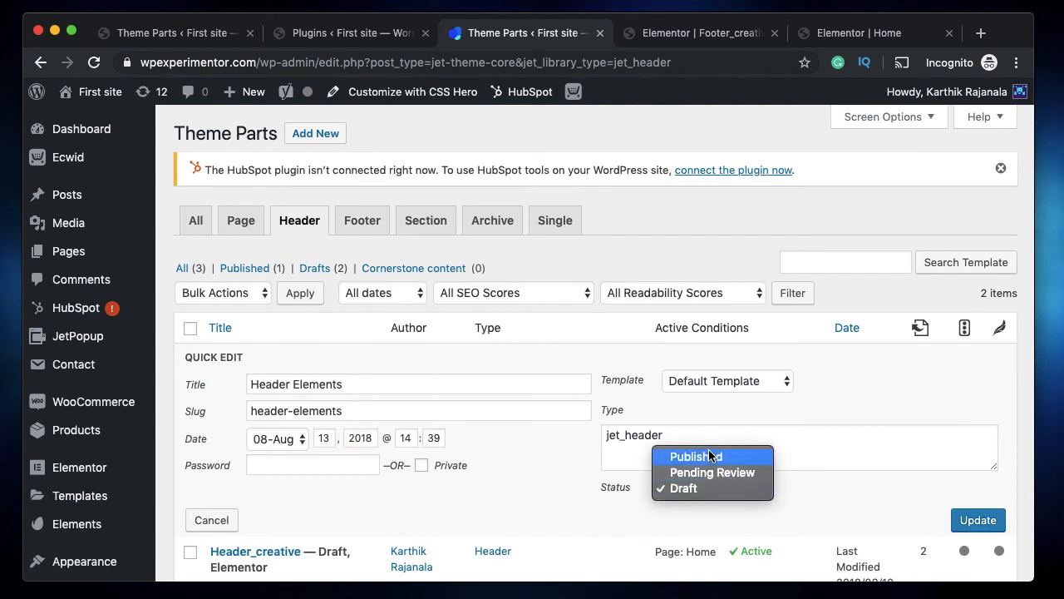
pyautogui.click(709, 455)
pyautogui.click(974, 528)
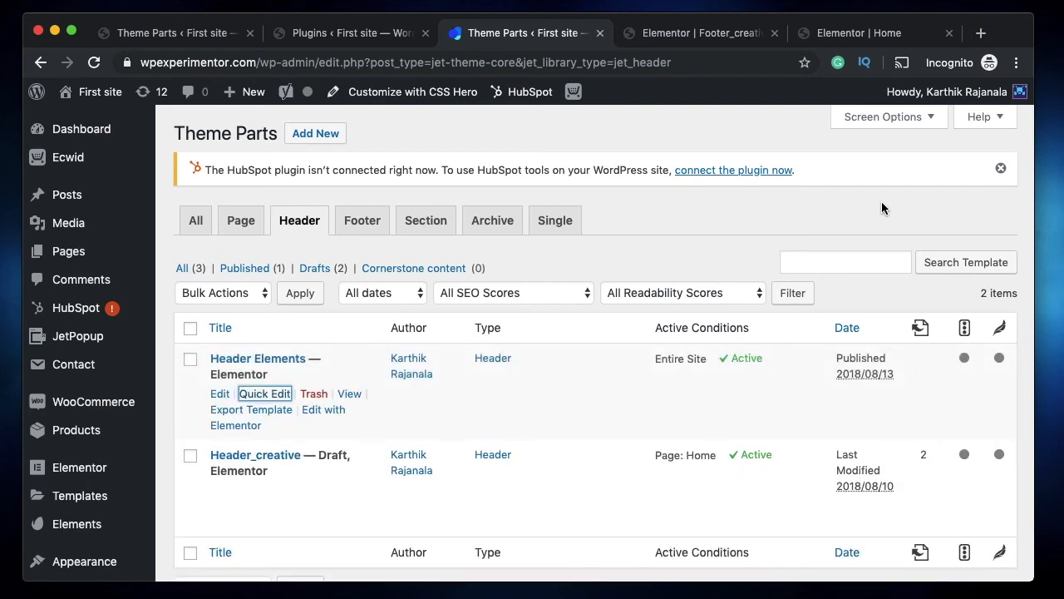
# Step: View the live home page, check its header and footer, then close it
pyautogui.click(710, 42)
pyautogui.click(501, 41)
pyautogui.moveTo(96, 91)
pyautogui.click(83, 114)
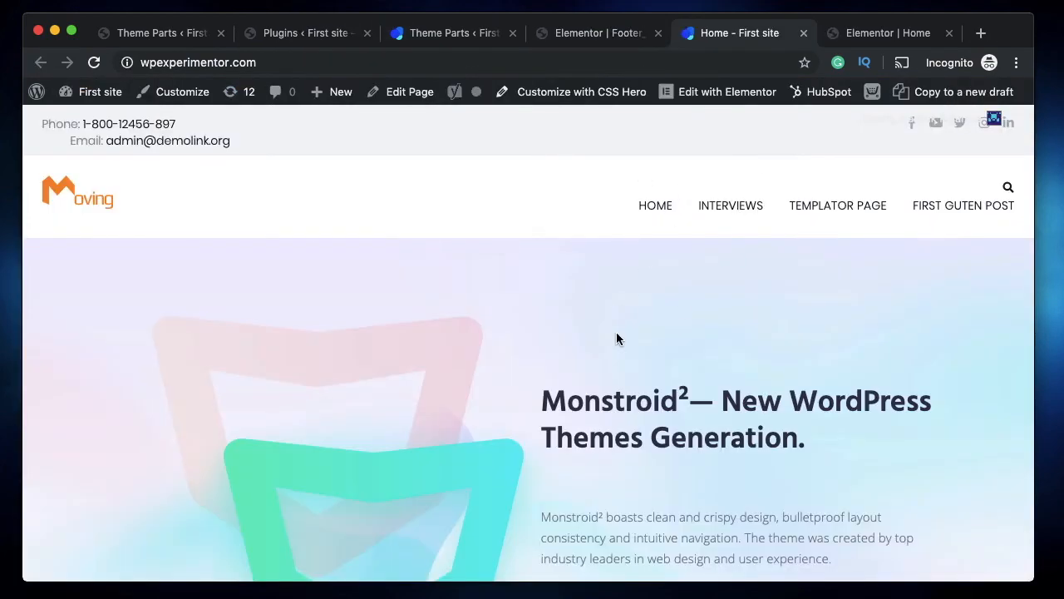
pyautogui.scroll(-15, 616, 338)
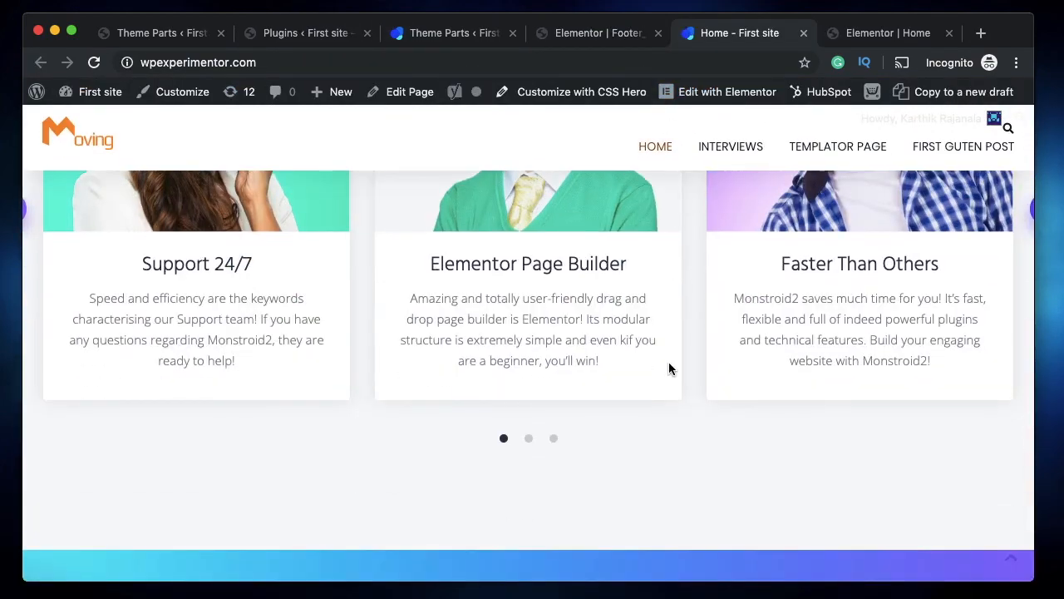
pyautogui.scroll(-12, 670, 368)
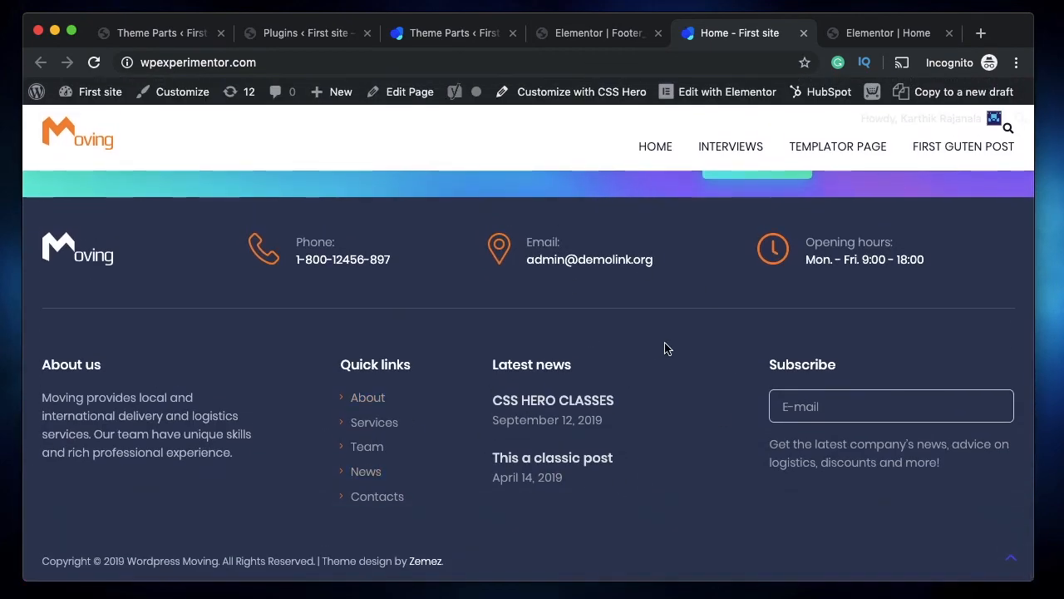
pyautogui.scroll(20, 499, 445)
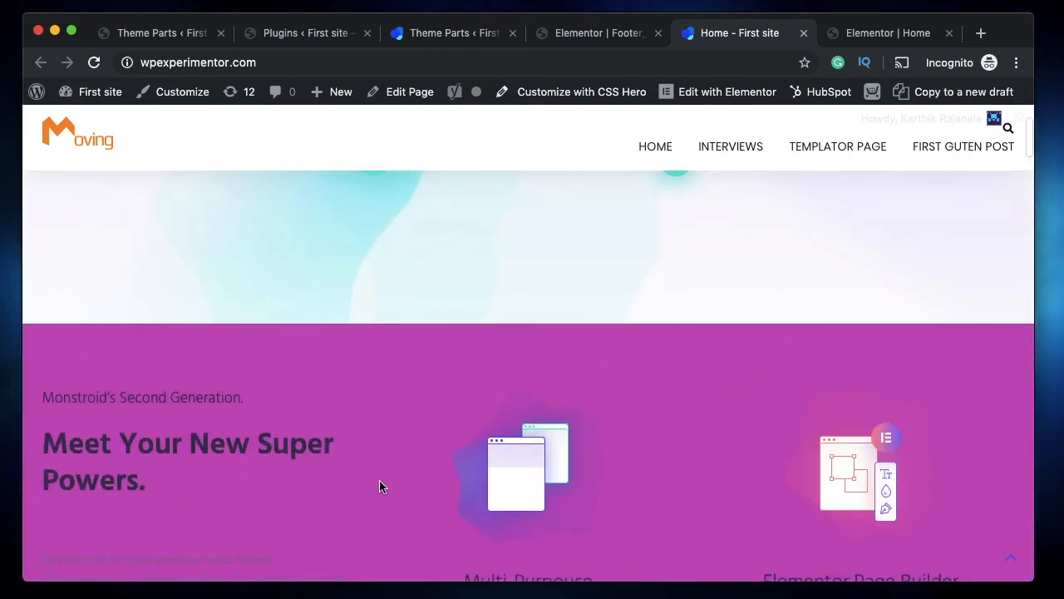
pyautogui.scroll(10, 391, 449)
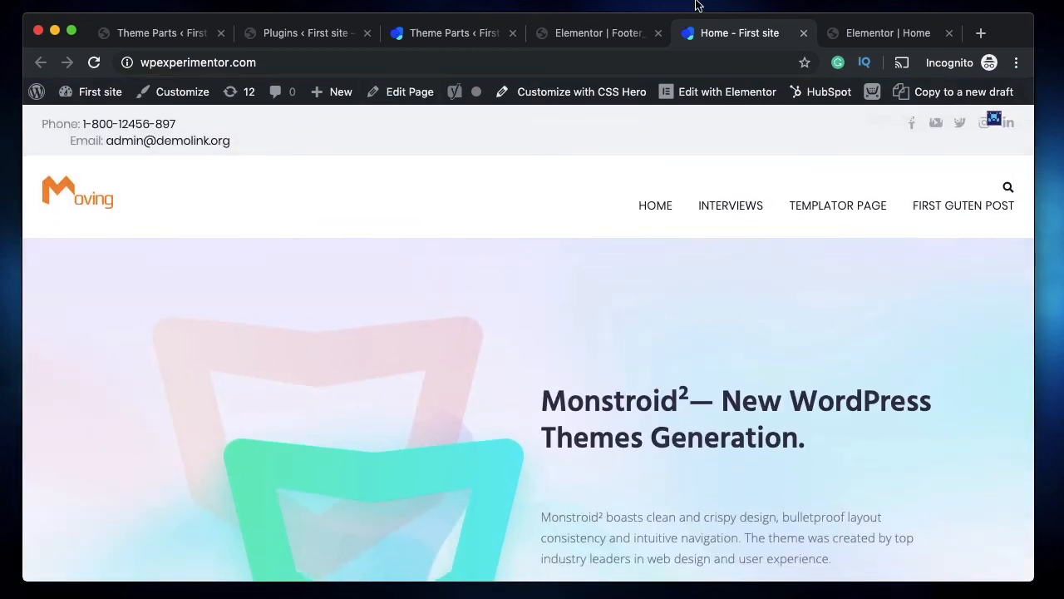
pyautogui.click(803, 33)
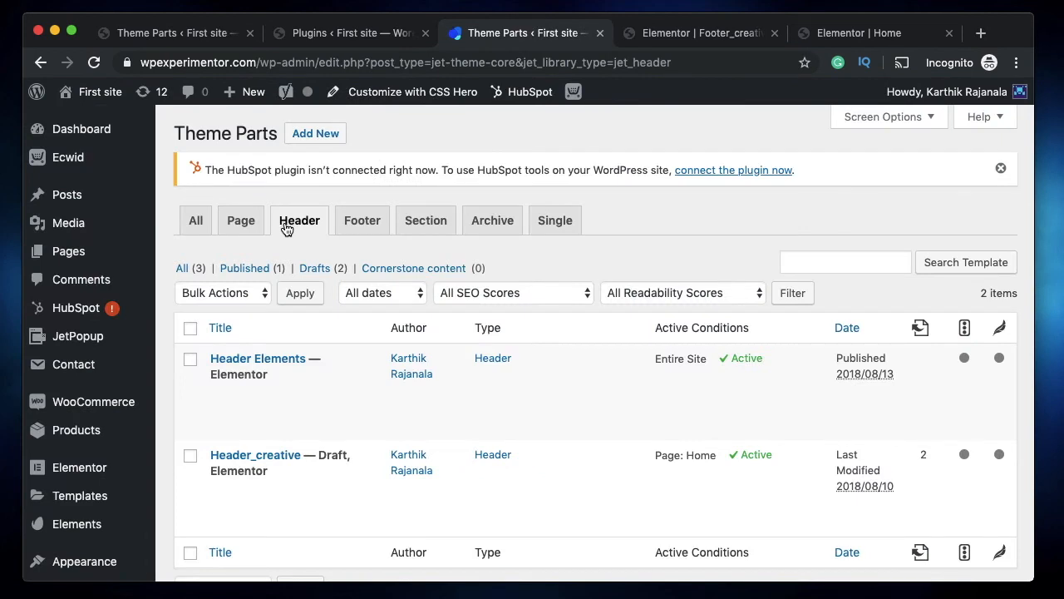
# Step: Create a new Archive theme part named "All Archives design" and open it in the editor
pyautogui.click(493, 223)
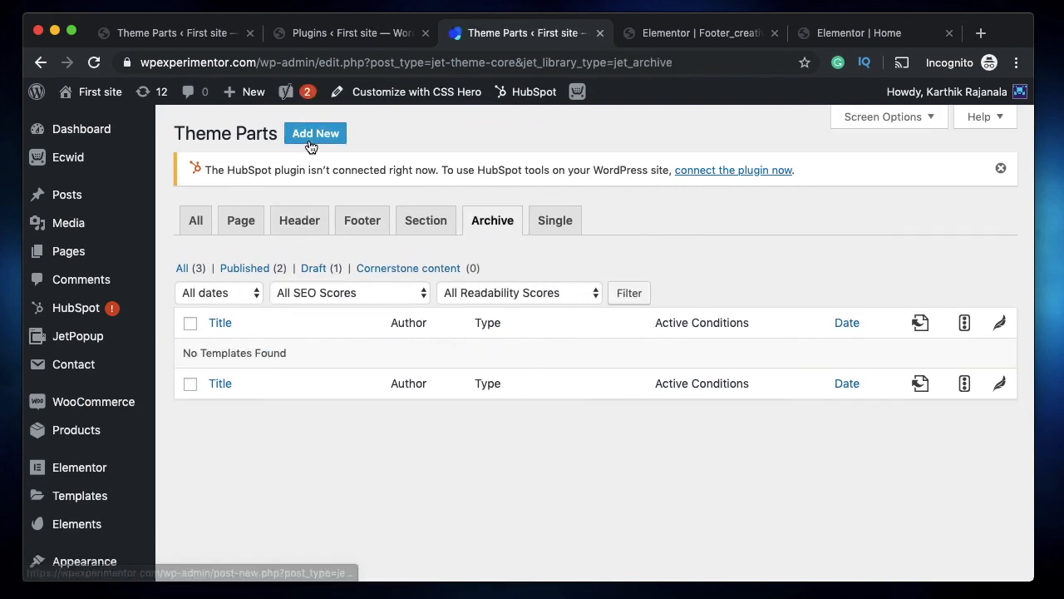
pyautogui.click(311, 140)
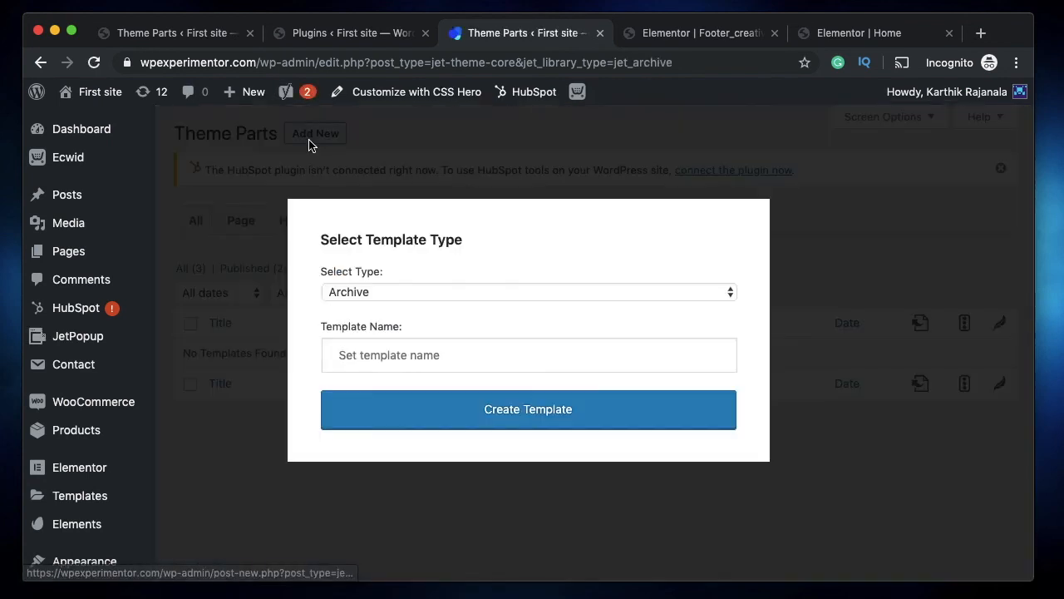
pyautogui.click(426, 356)
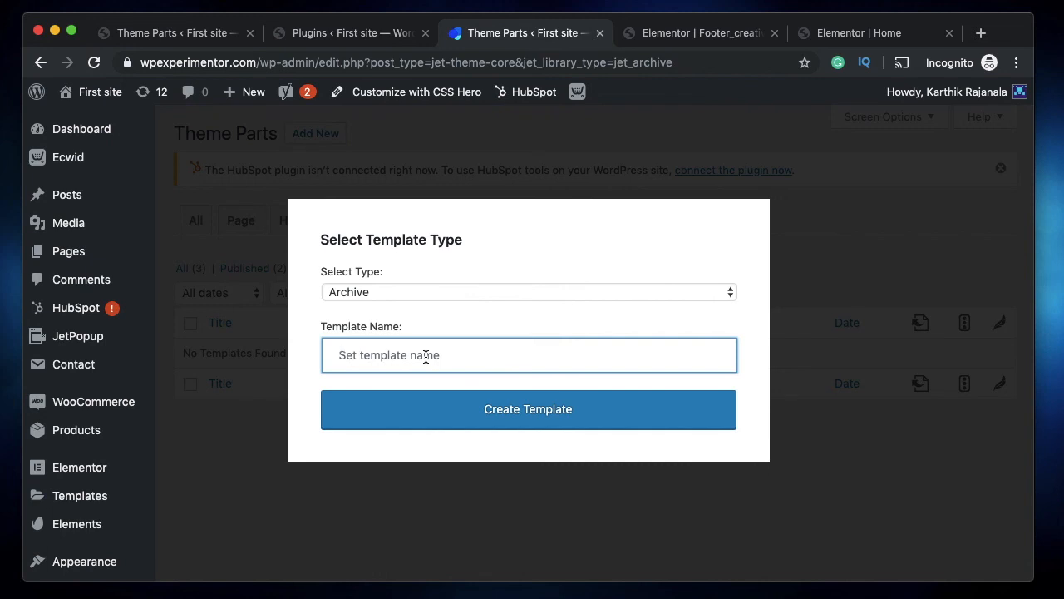
pyautogui.write('All Archives design')
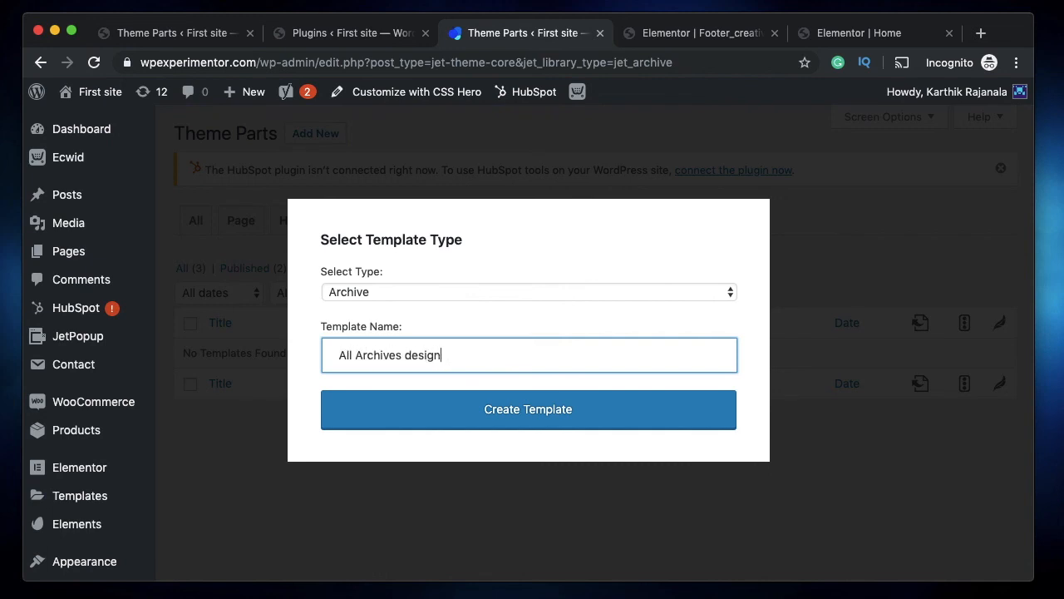
pyautogui.click(483, 407)
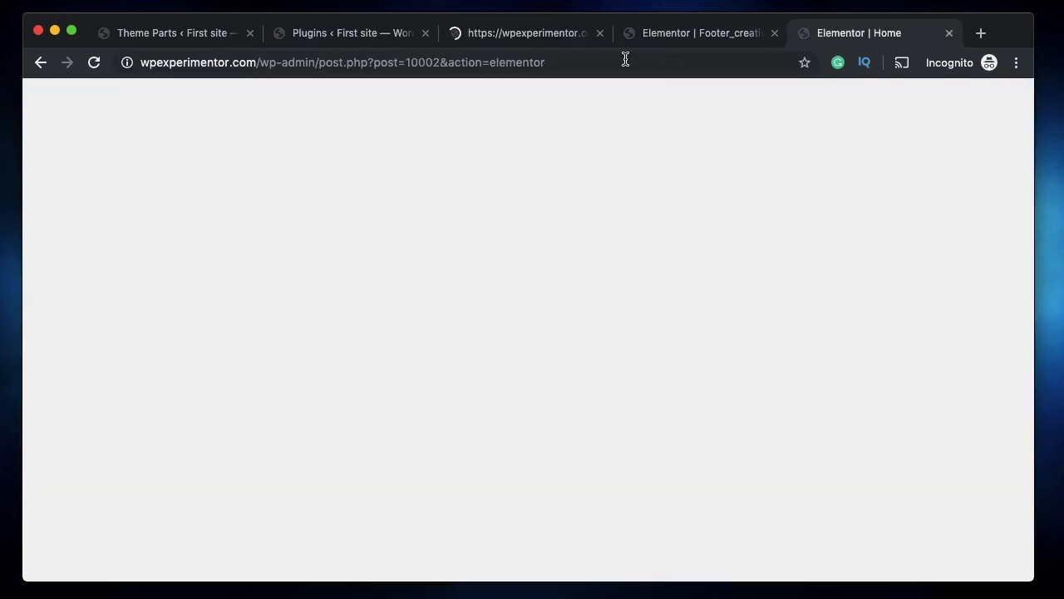
pyautogui.click(530, 39)
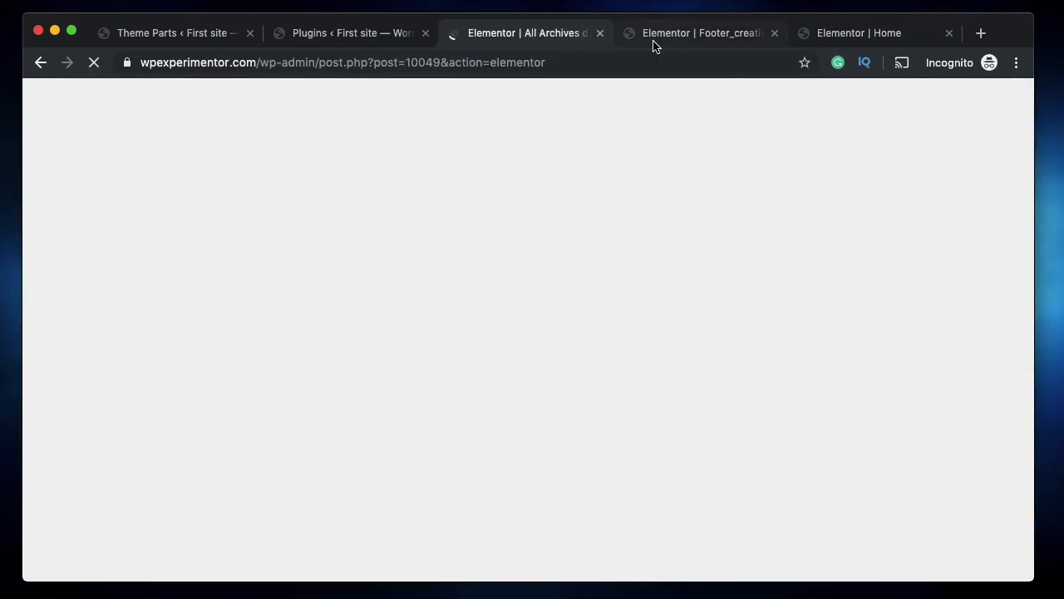
# Step: Open the Magic Button template library from the new-section area at the end of the Home page
pyautogui.click(849, 34)
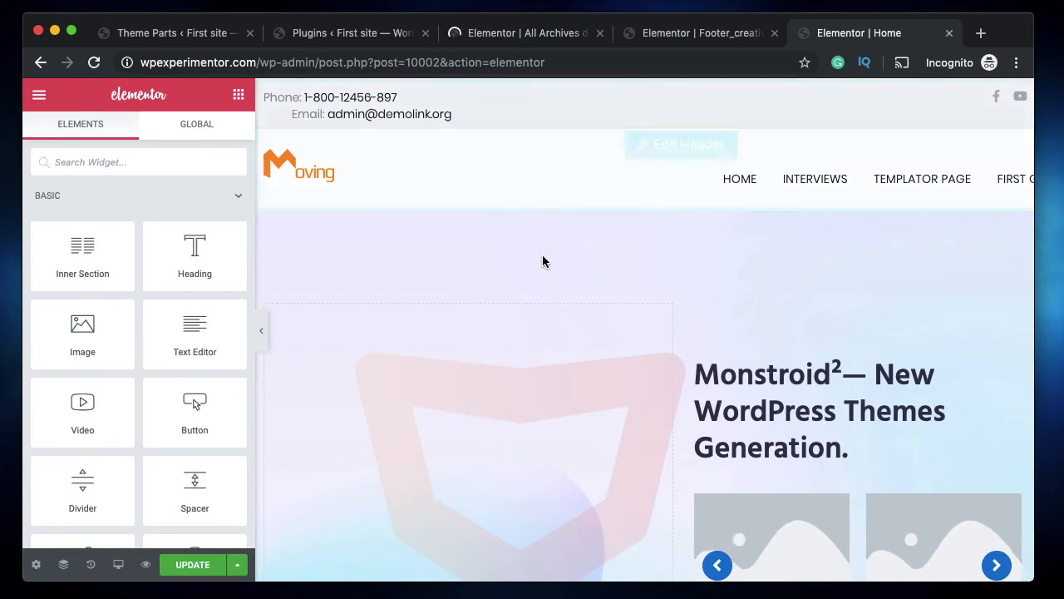
pyautogui.scroll(-10, 539, 298)
pyautogui.scroll(-15, 539, 298)
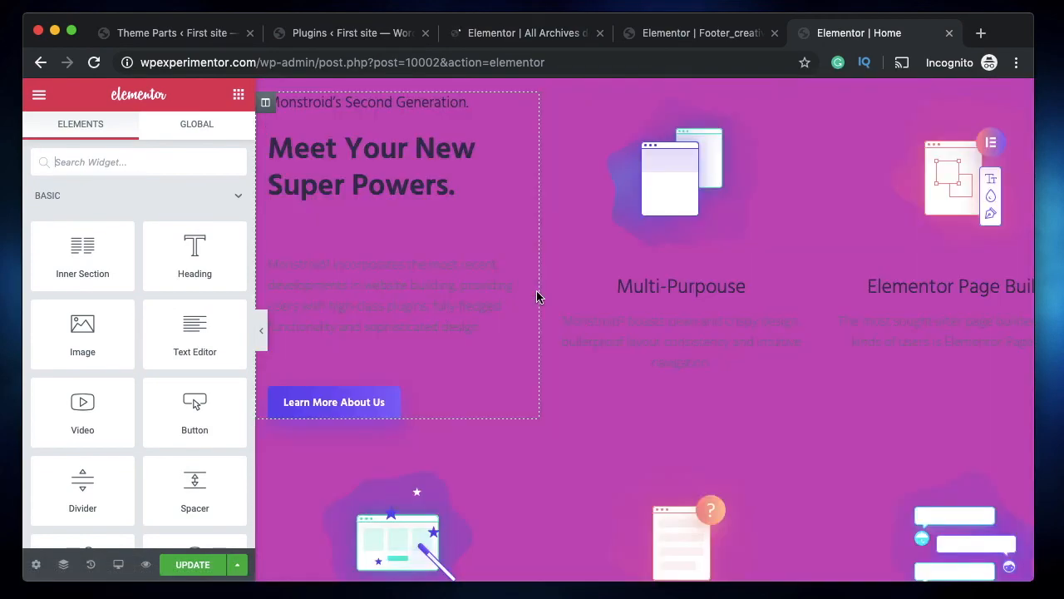
pyautogui.scroll(-10, 537, 291)
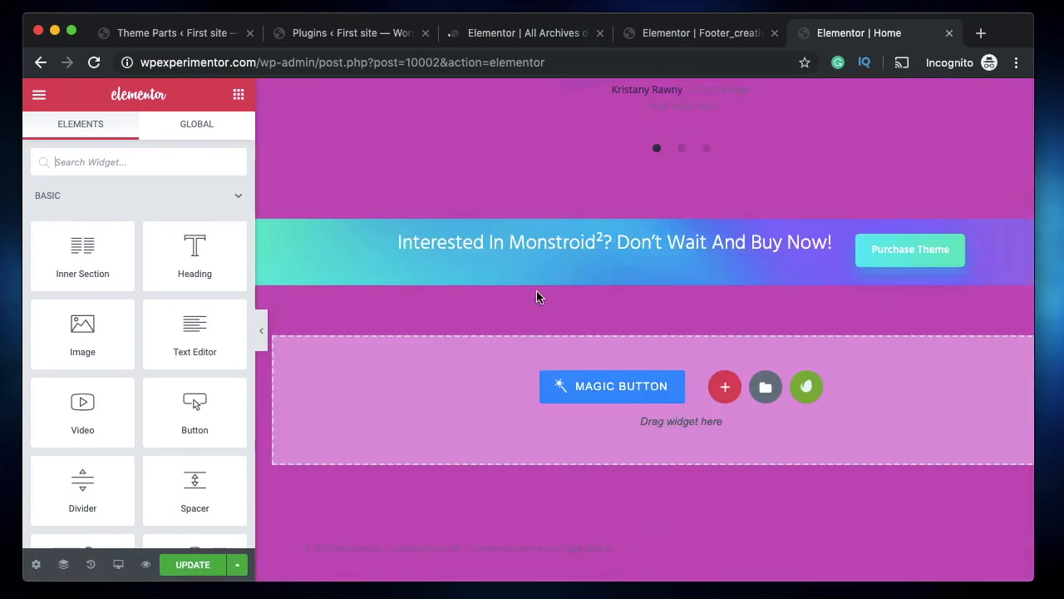
pyautogui.click(584, 387)
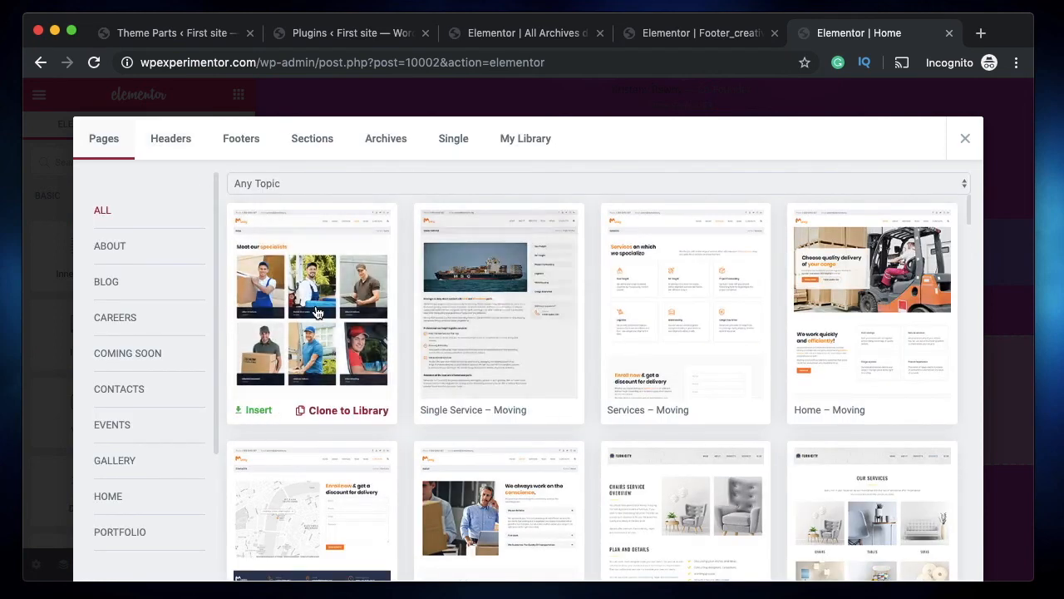
# Step: Browse the page templates and their categories, then look over the Coming Soon templates
pyautogui.scroll(-3, 141, 378)
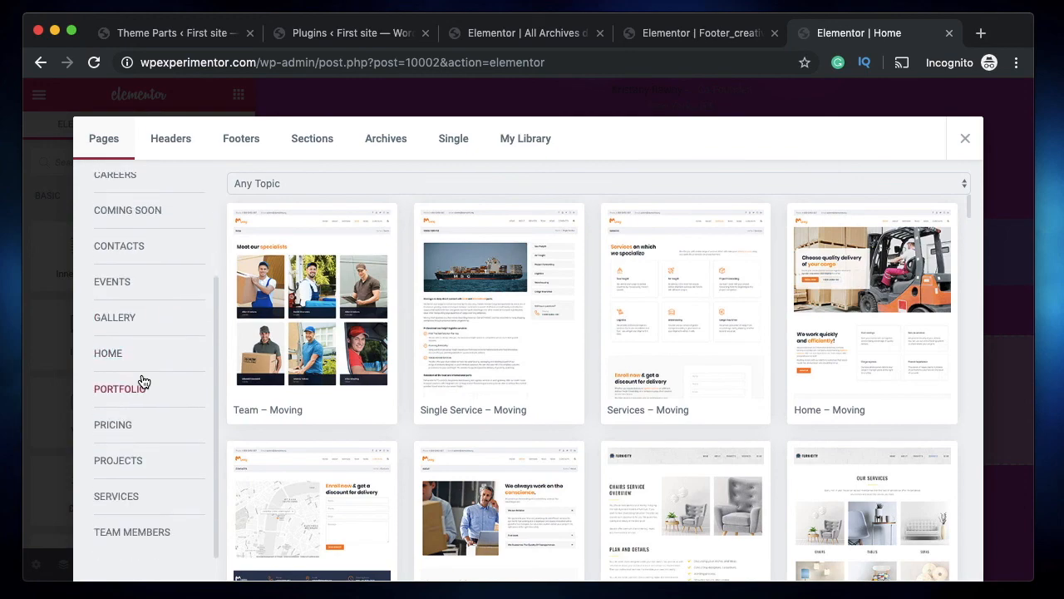
pyautogui.scroll(3, 143, 381)
pyautogui.scroll(-6, 499, 285)
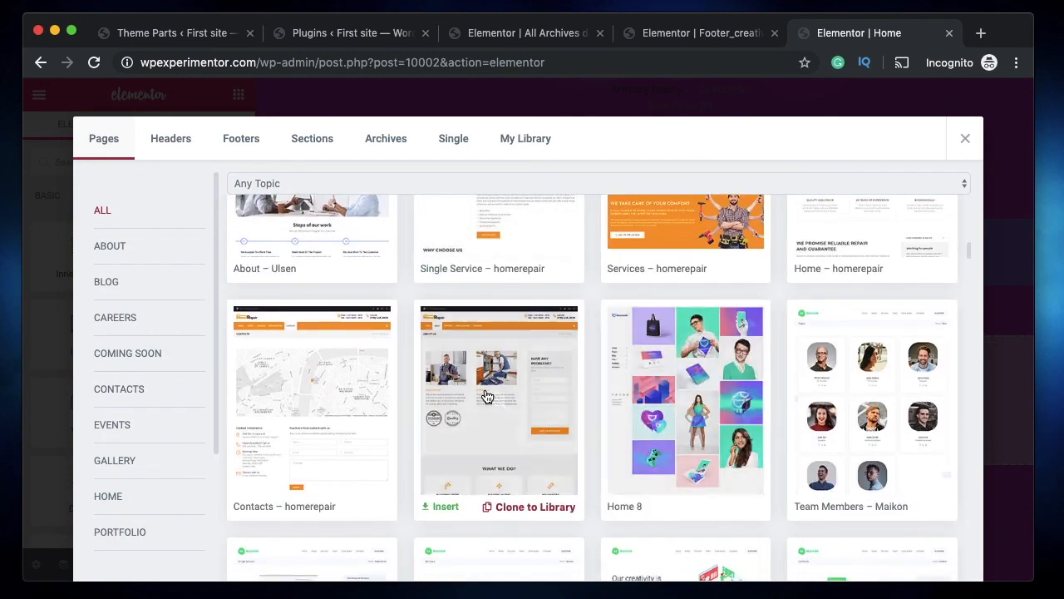
pyautogui.scroll(-4, 491, 391)
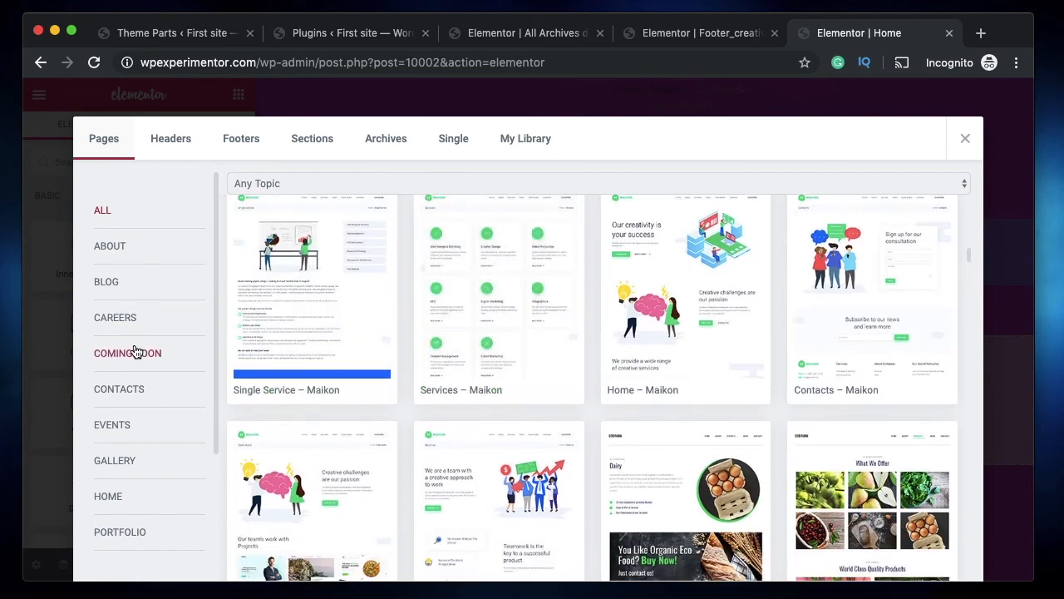
pyautogui.click(137, 353)
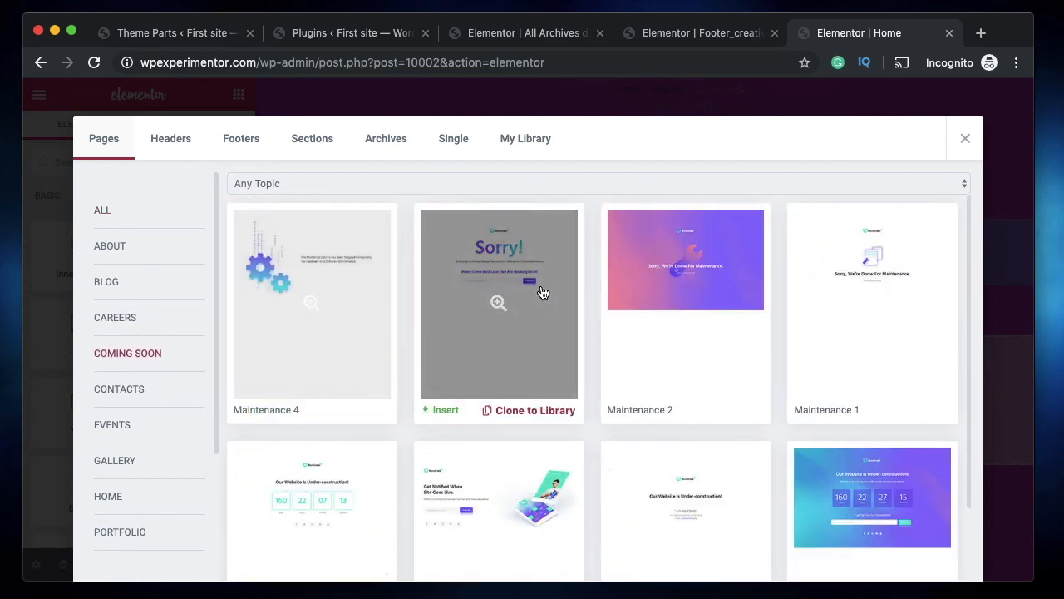
pyautogui.scroll(-2, 849, 427)
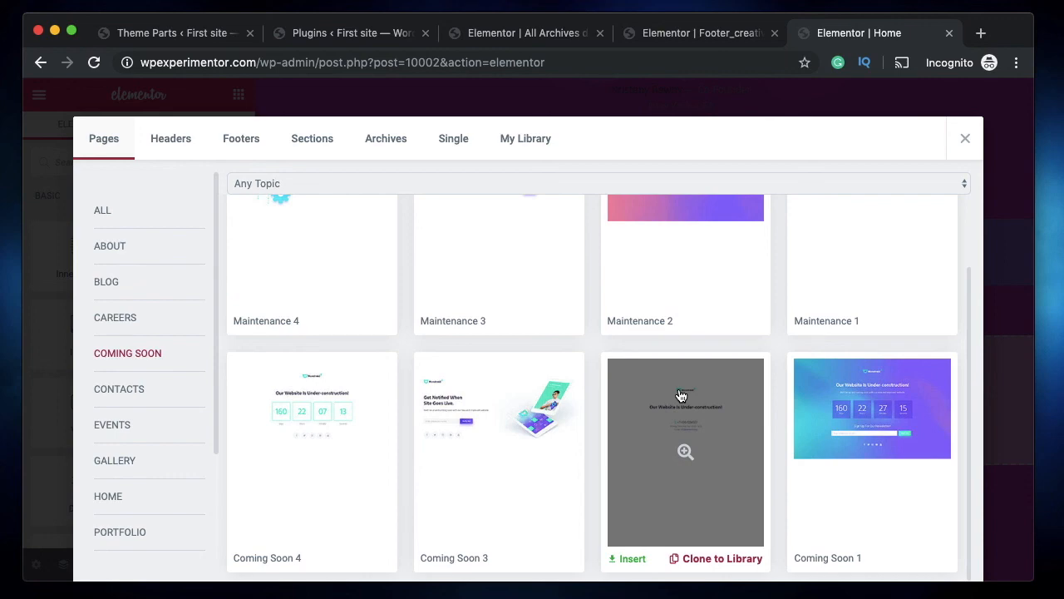
# Step: Return to the Theme Parts header list and look over the page
pyautogui.press('super+1')
pyautogui.scroll(-6, 90, 291)
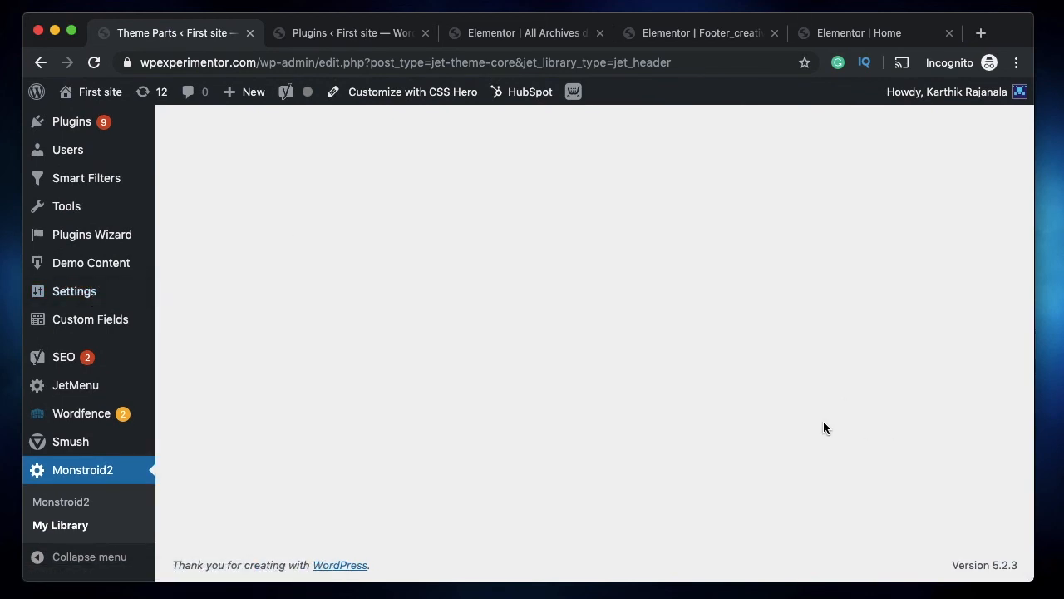
pyautogui.scroll(6, 729, 219)
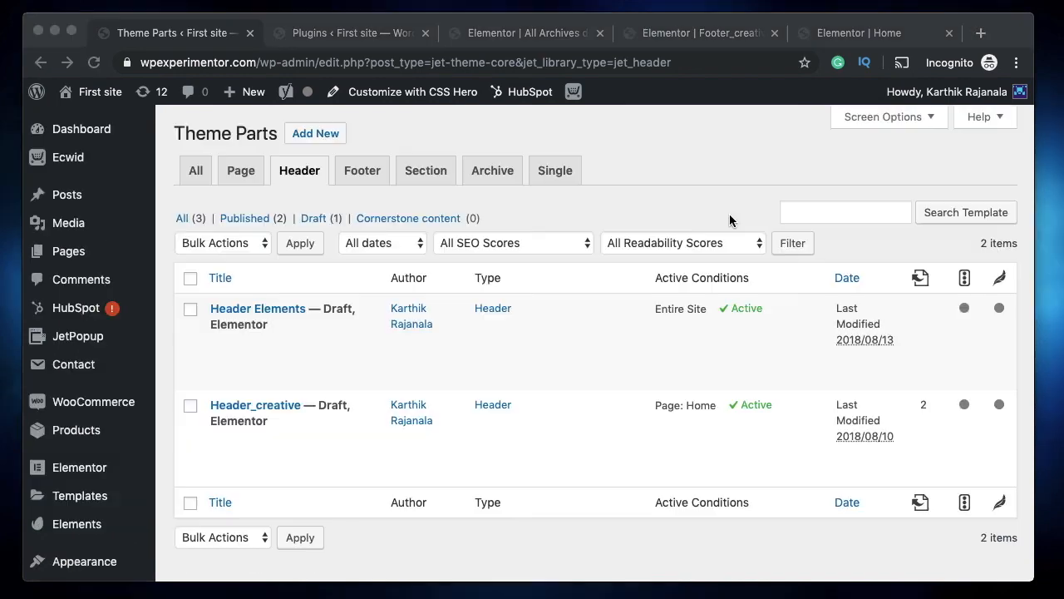